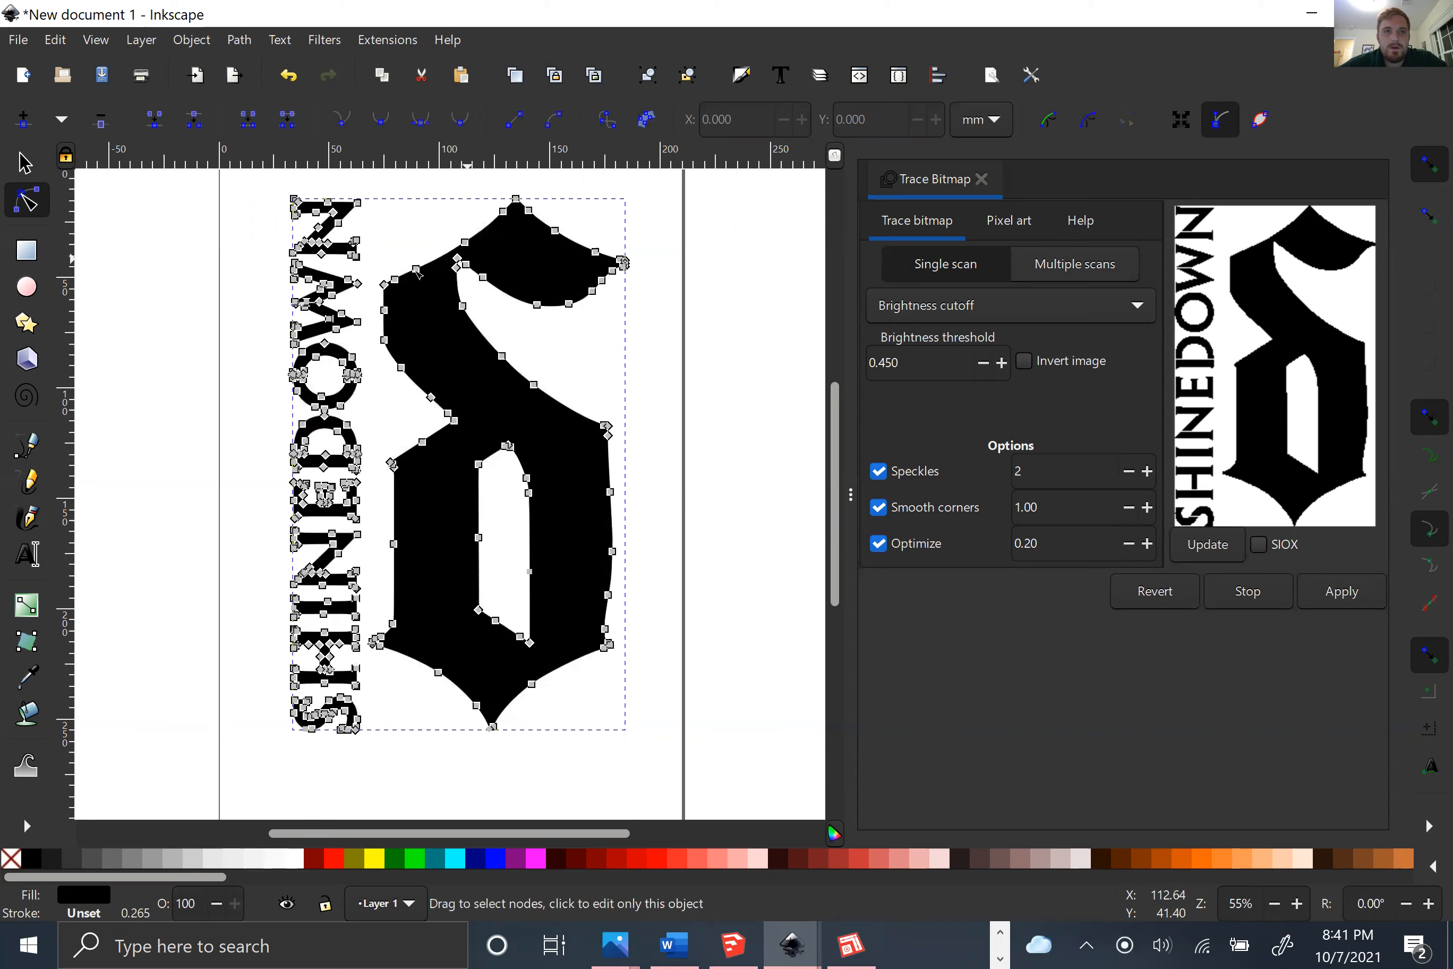
Step: Save the traced logo to the Desktop as drawing in Desktop Cutting Plotter (AutoCAD DXF R12) format
click(17, 40)
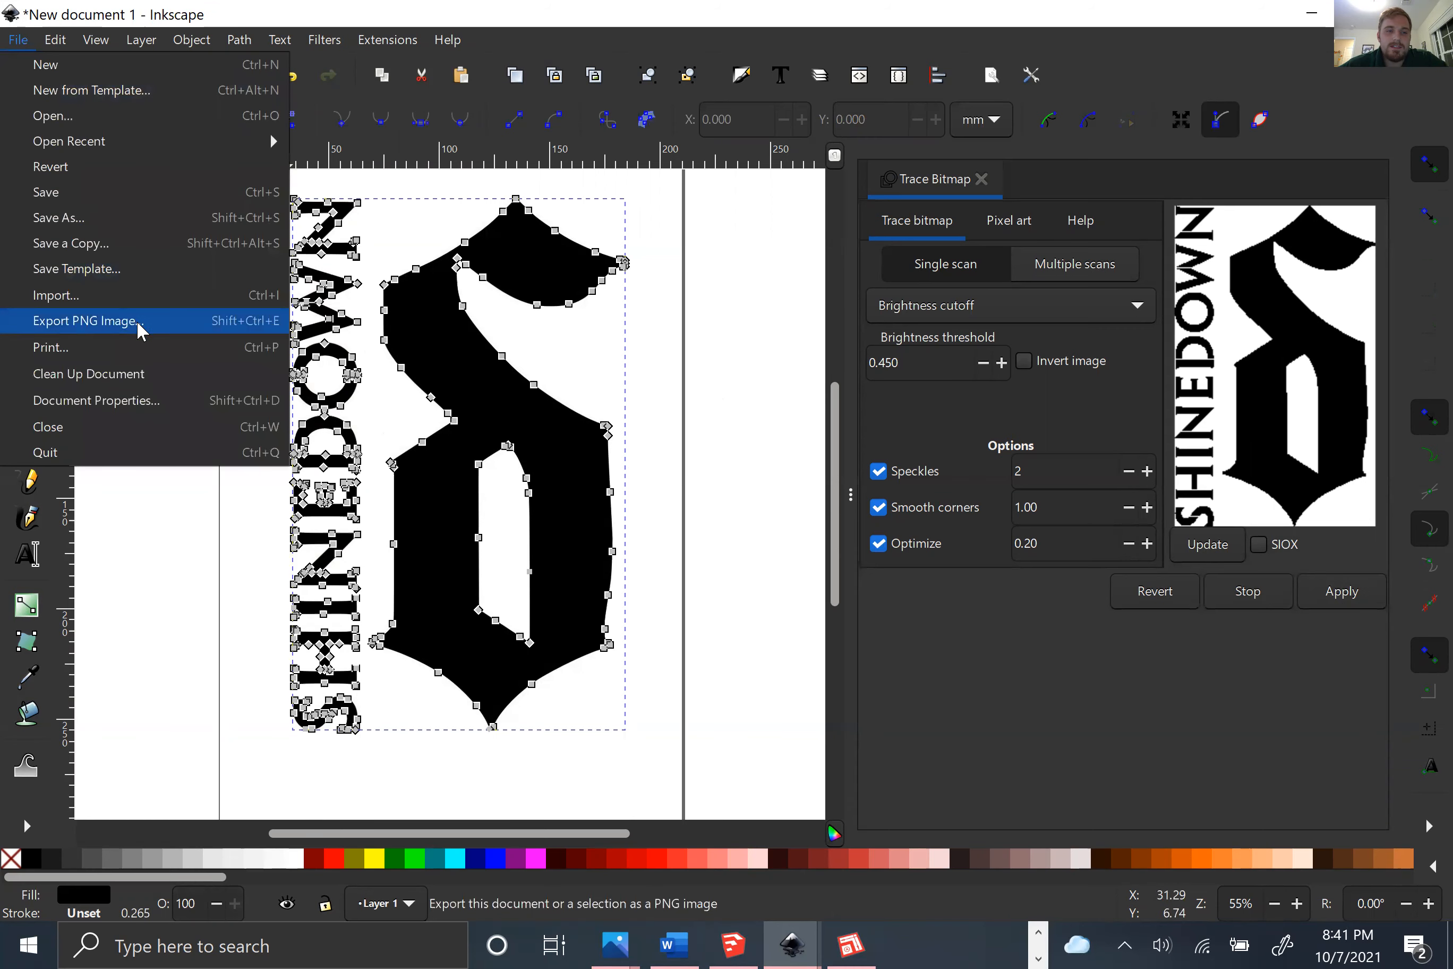
click(83, 220)
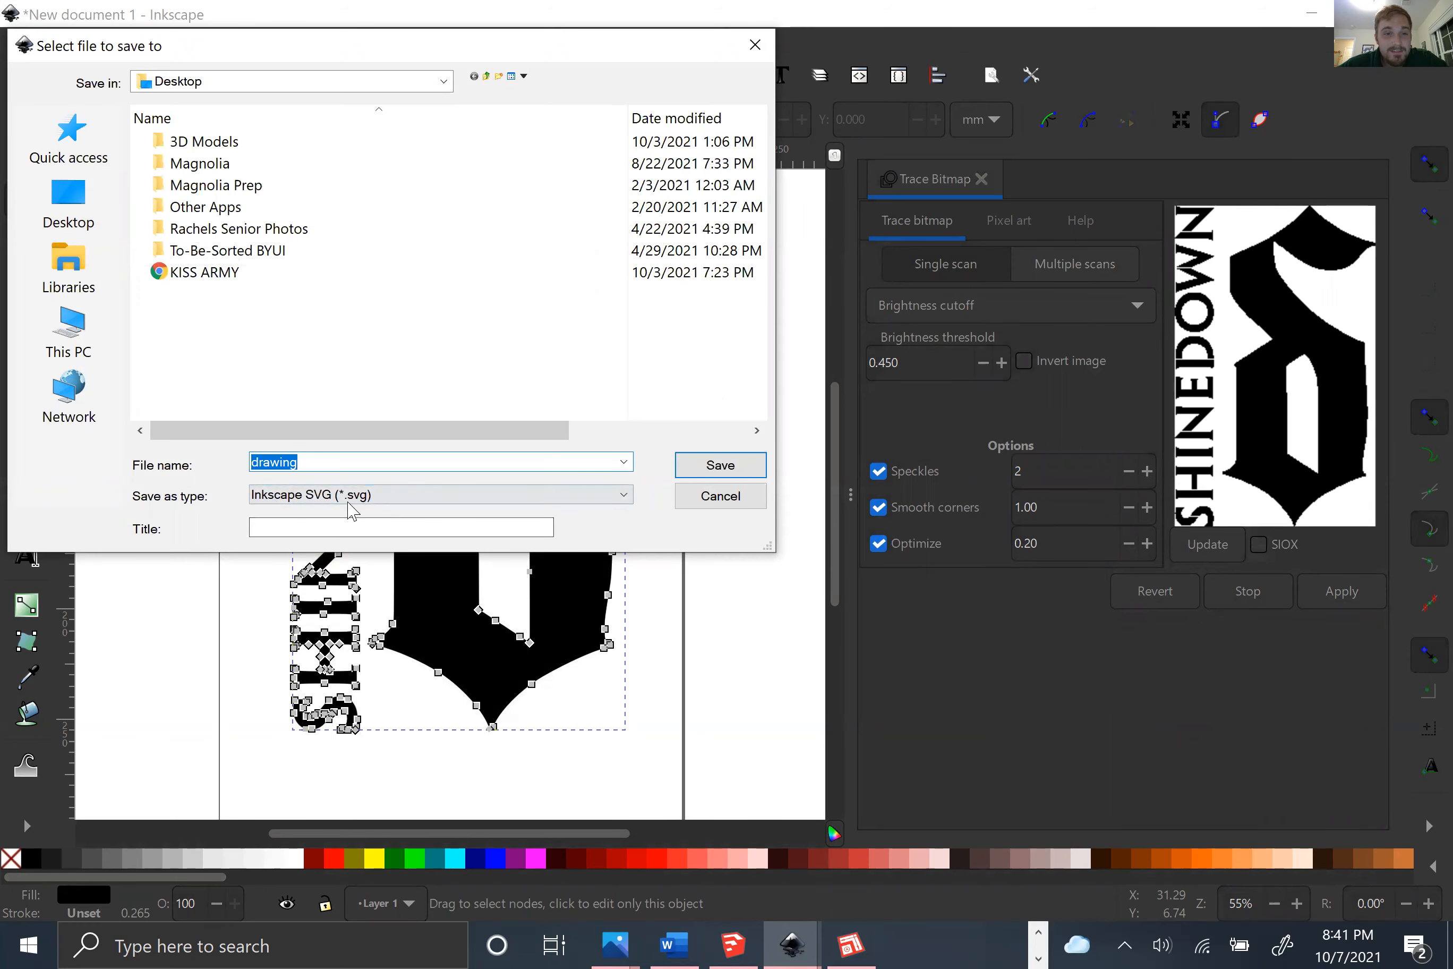
click(344, 497)
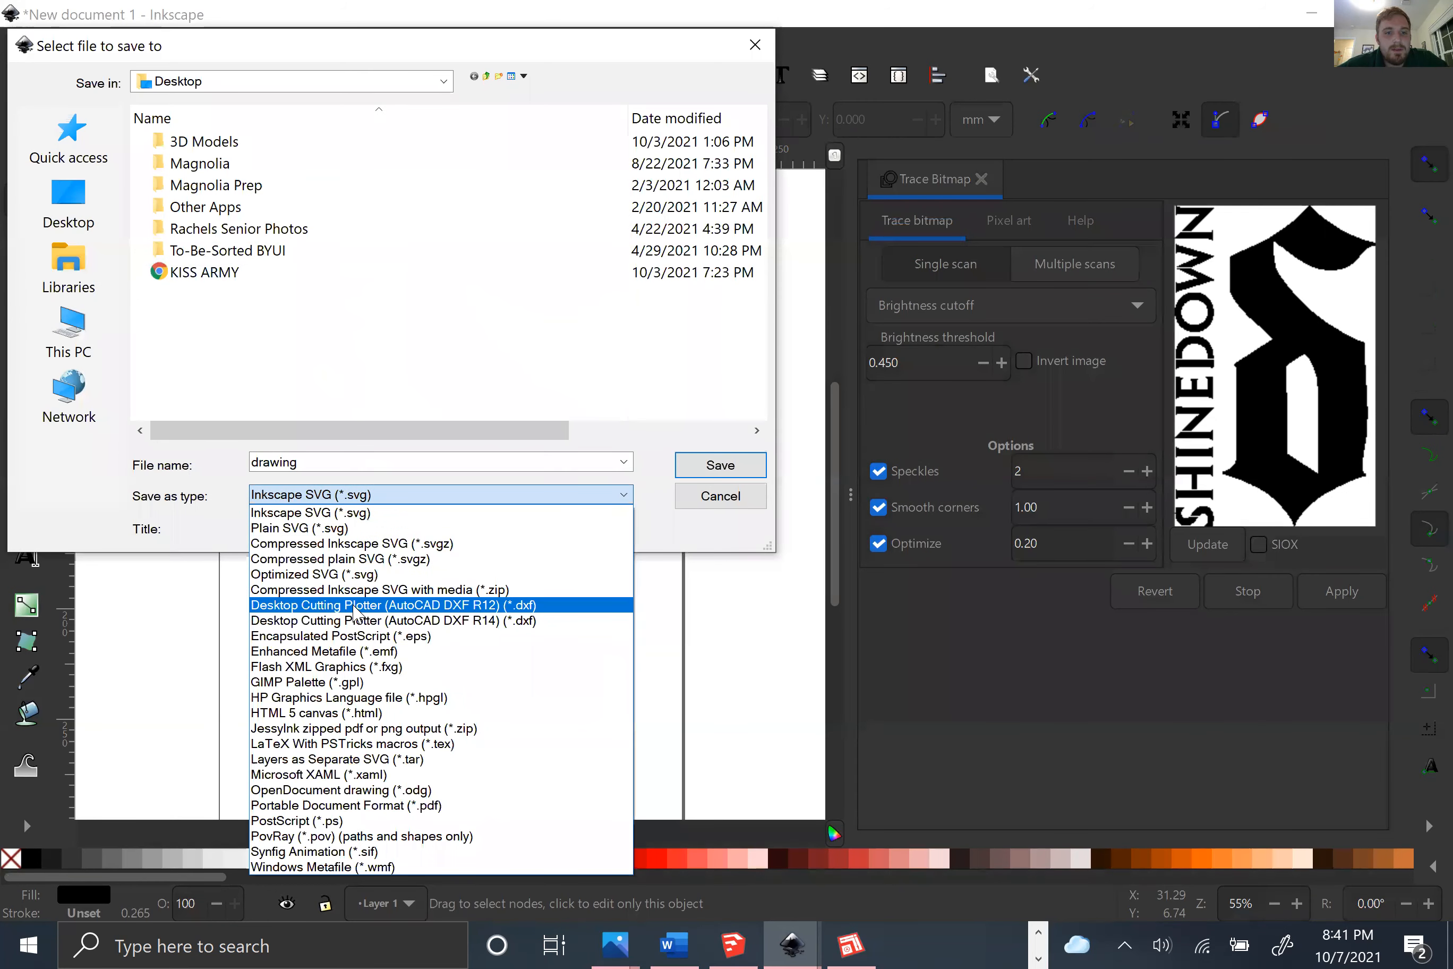
click(354, 606)
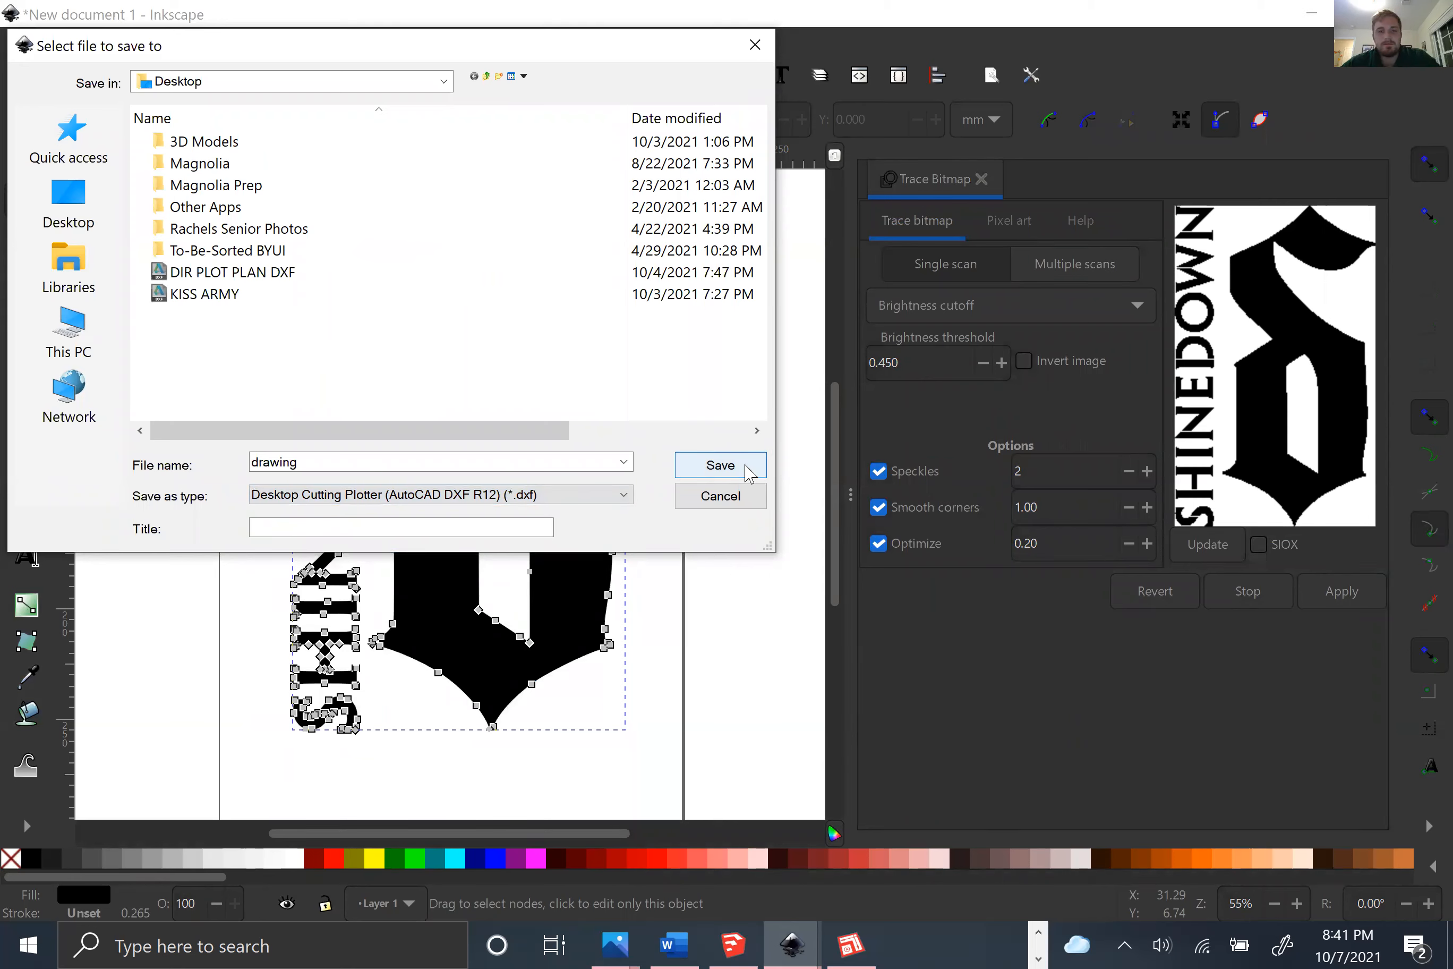
click(747, 467)
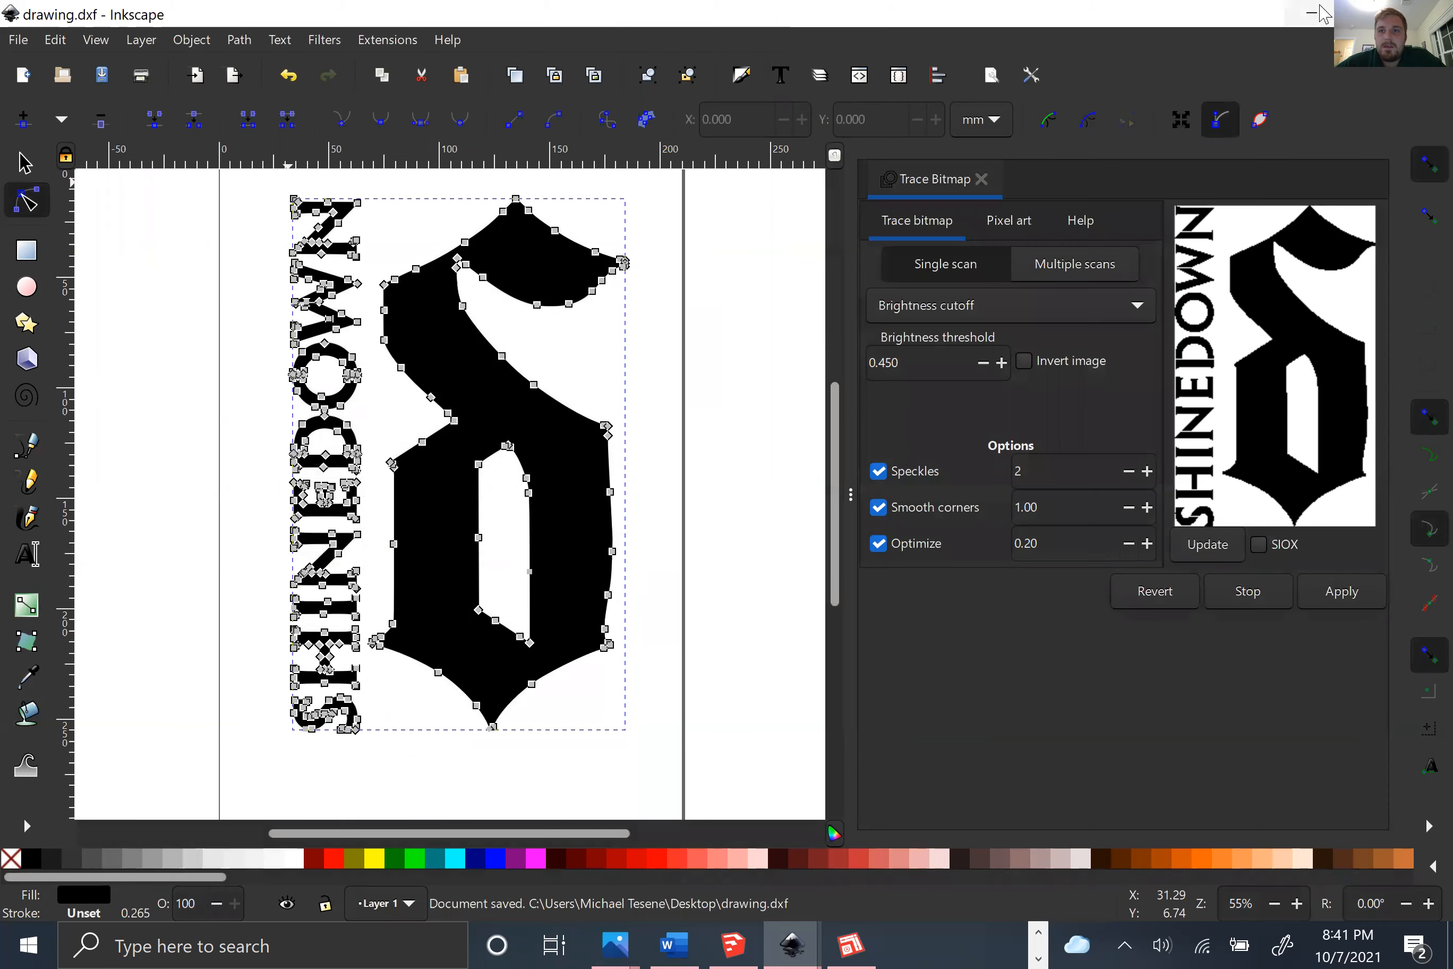
Step: Switch to SketchUp and create a new model from the 3D Printing Millimeter template
click(1311, 13)
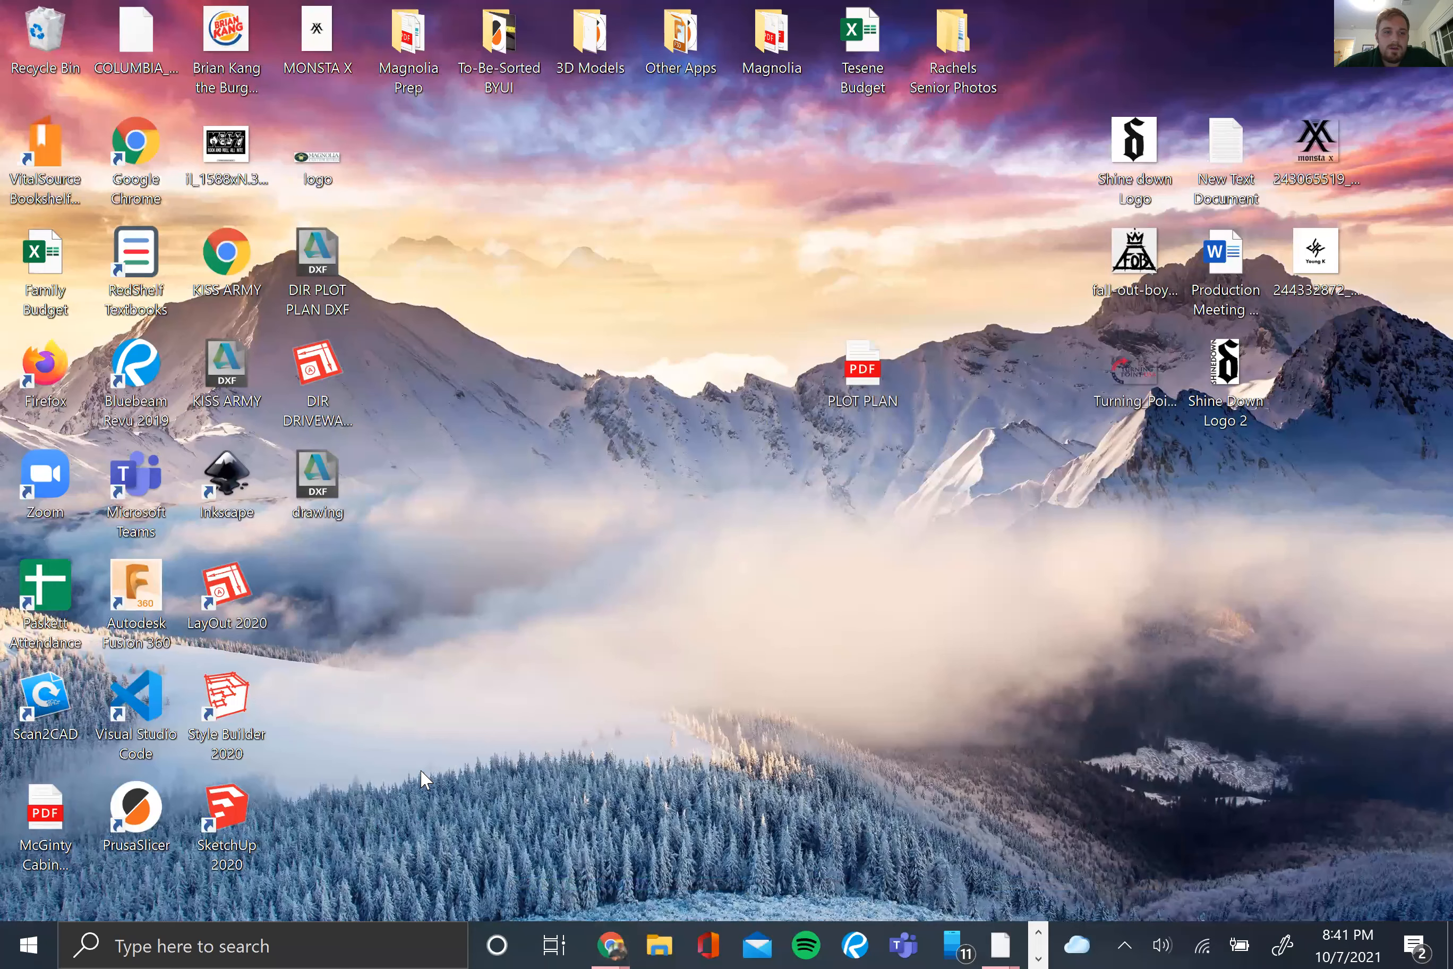
click(229, 831)
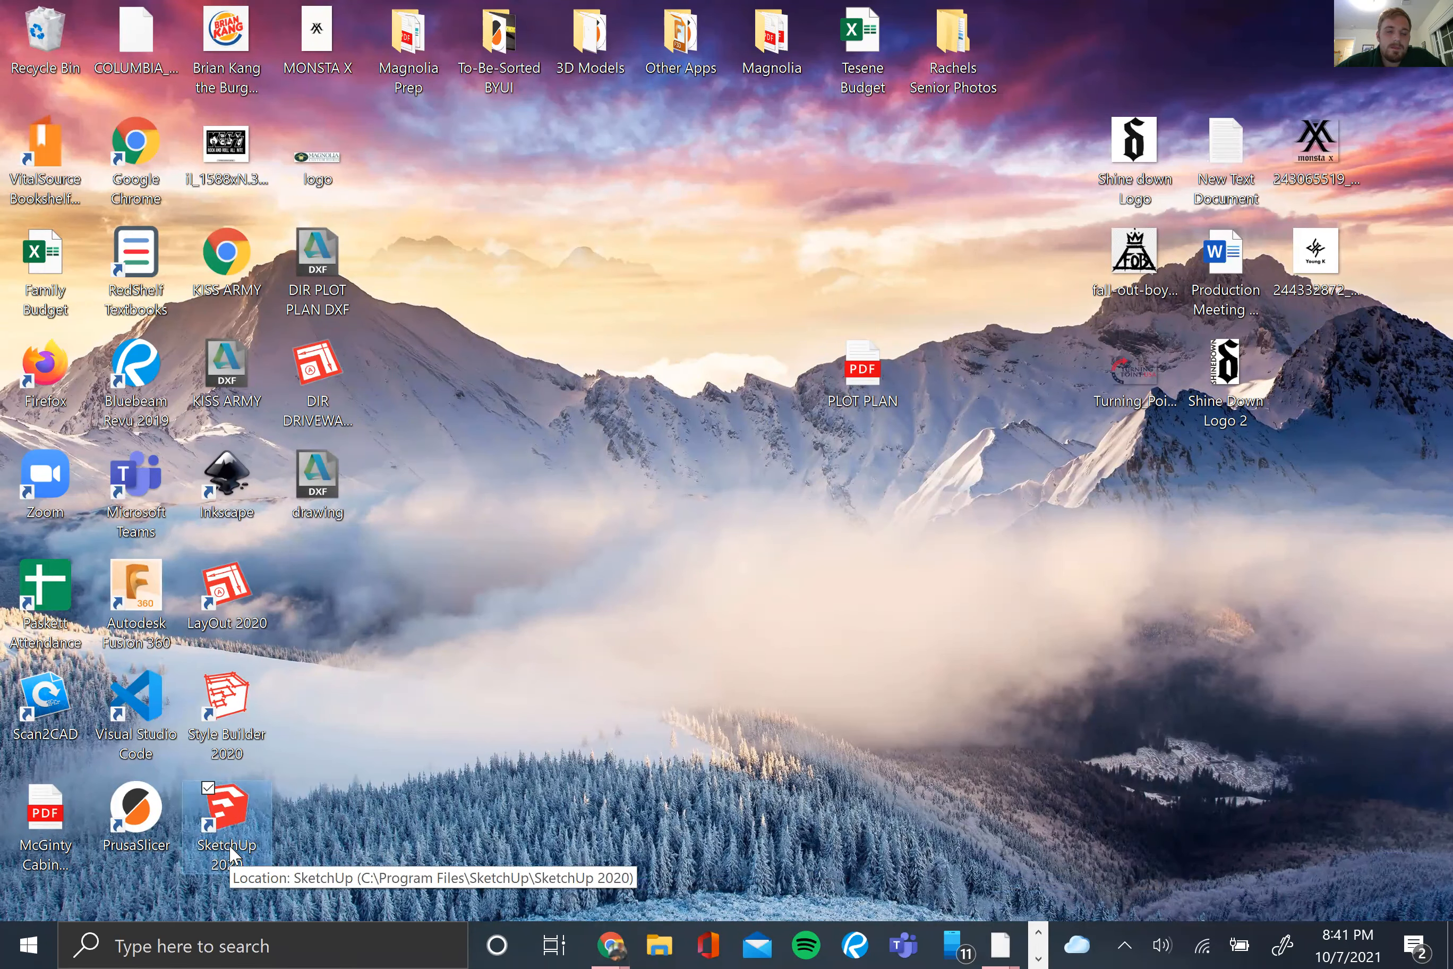
click(1038, 953)
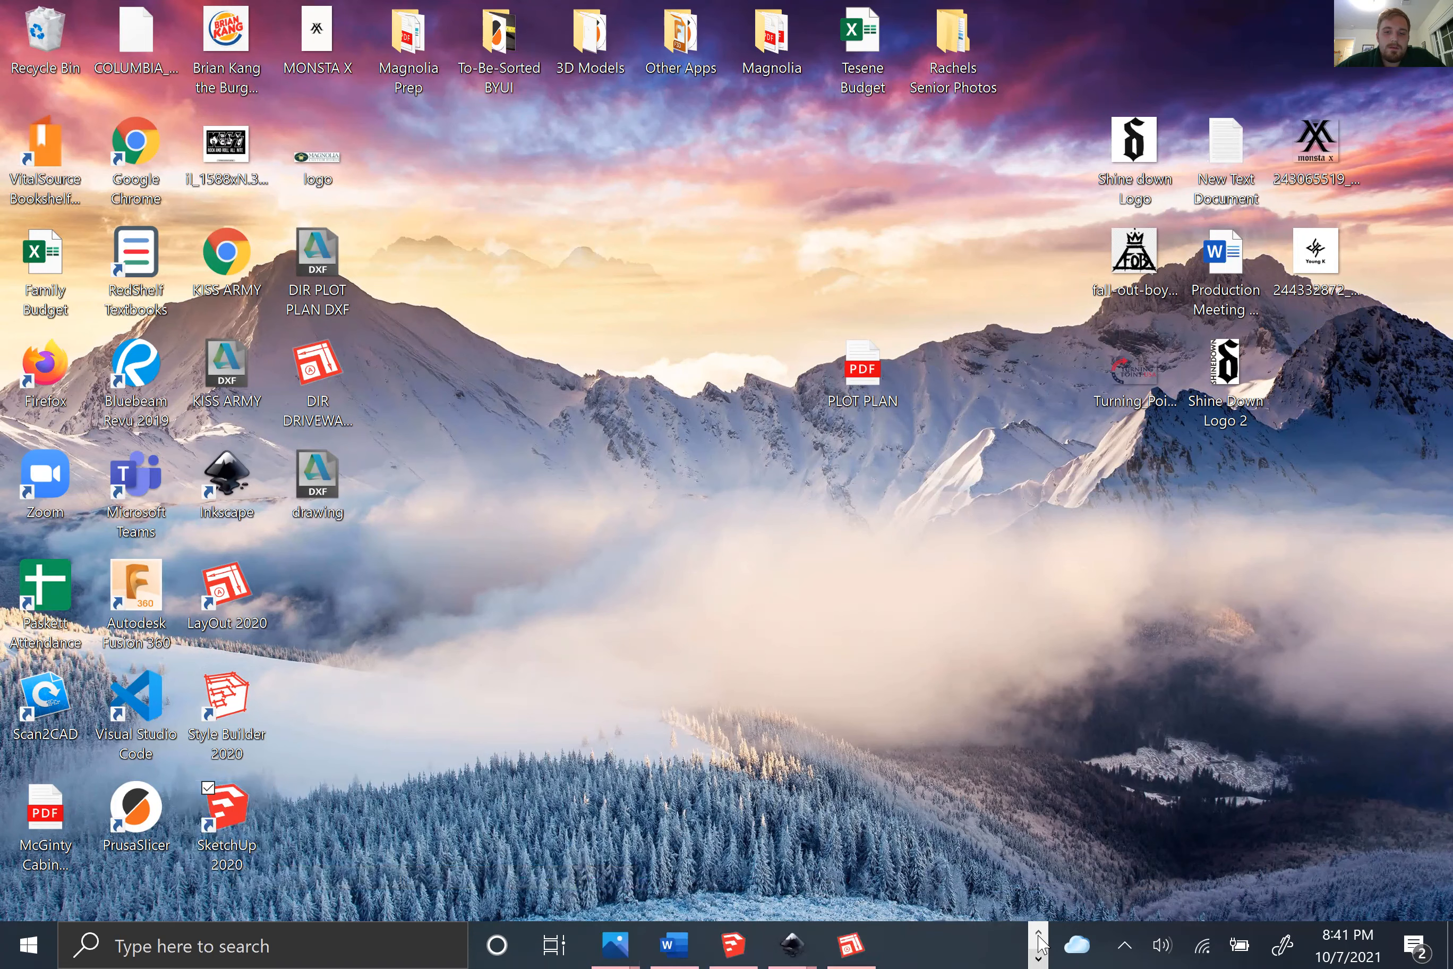
click(734, 929)
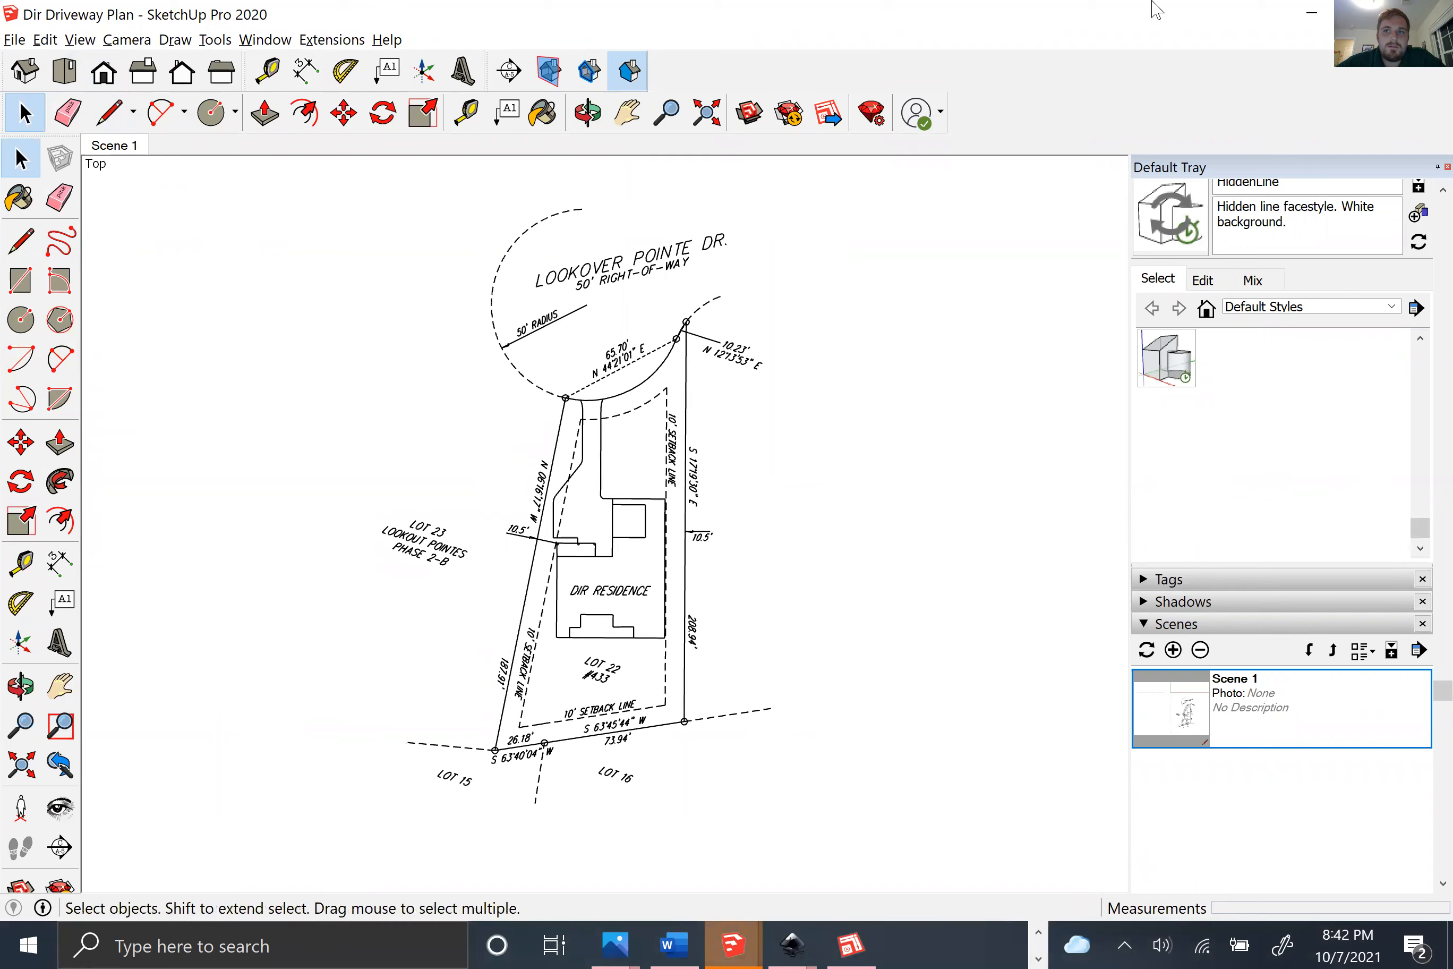
click(1311, 13)
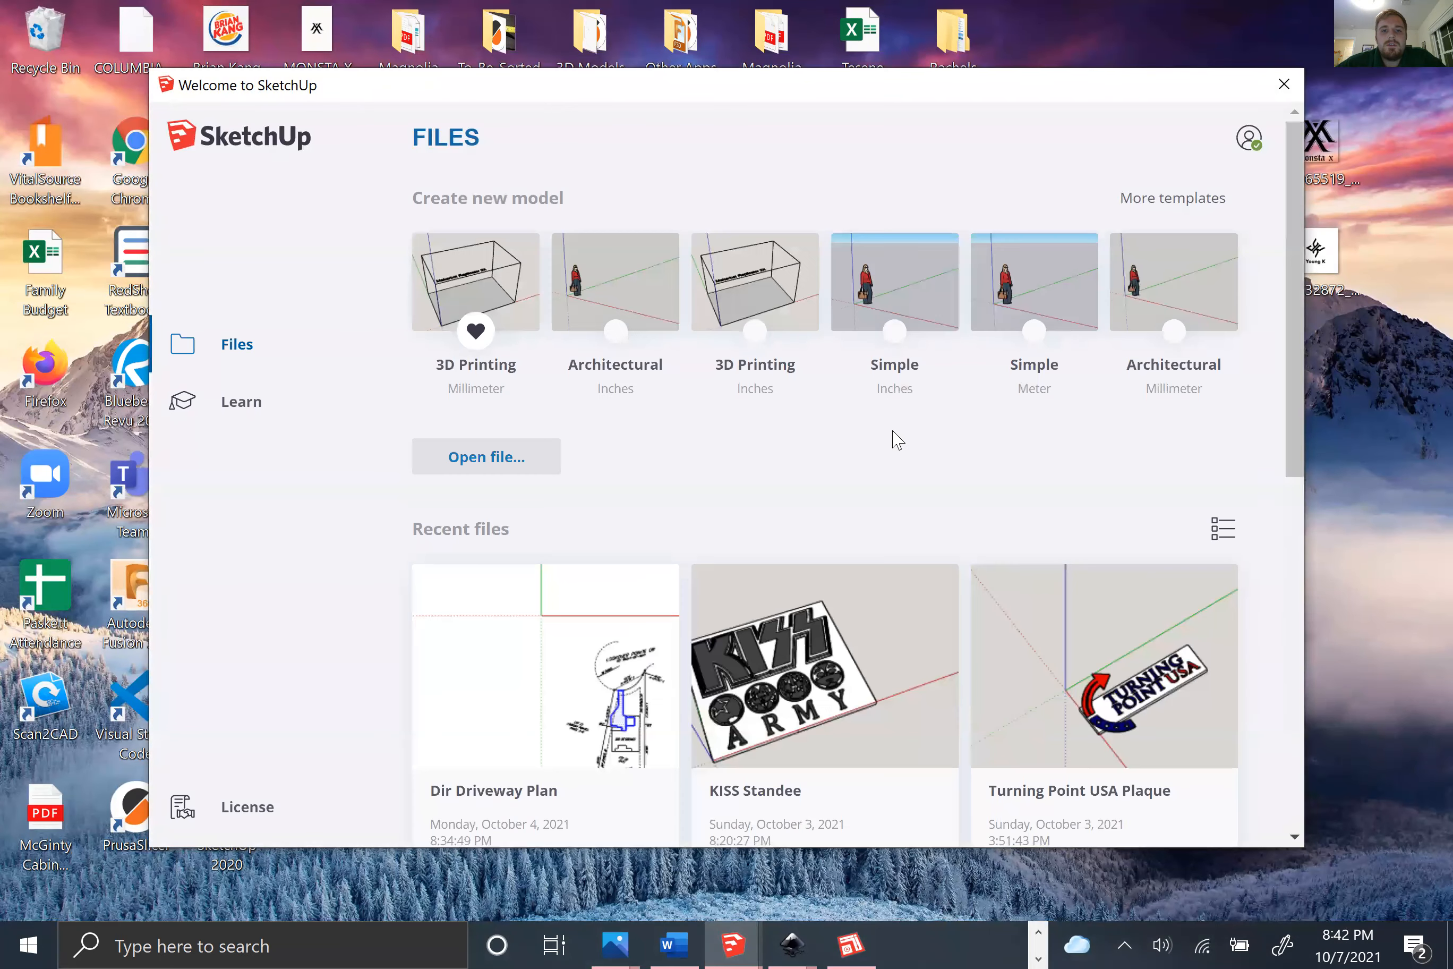
click(466, 302)
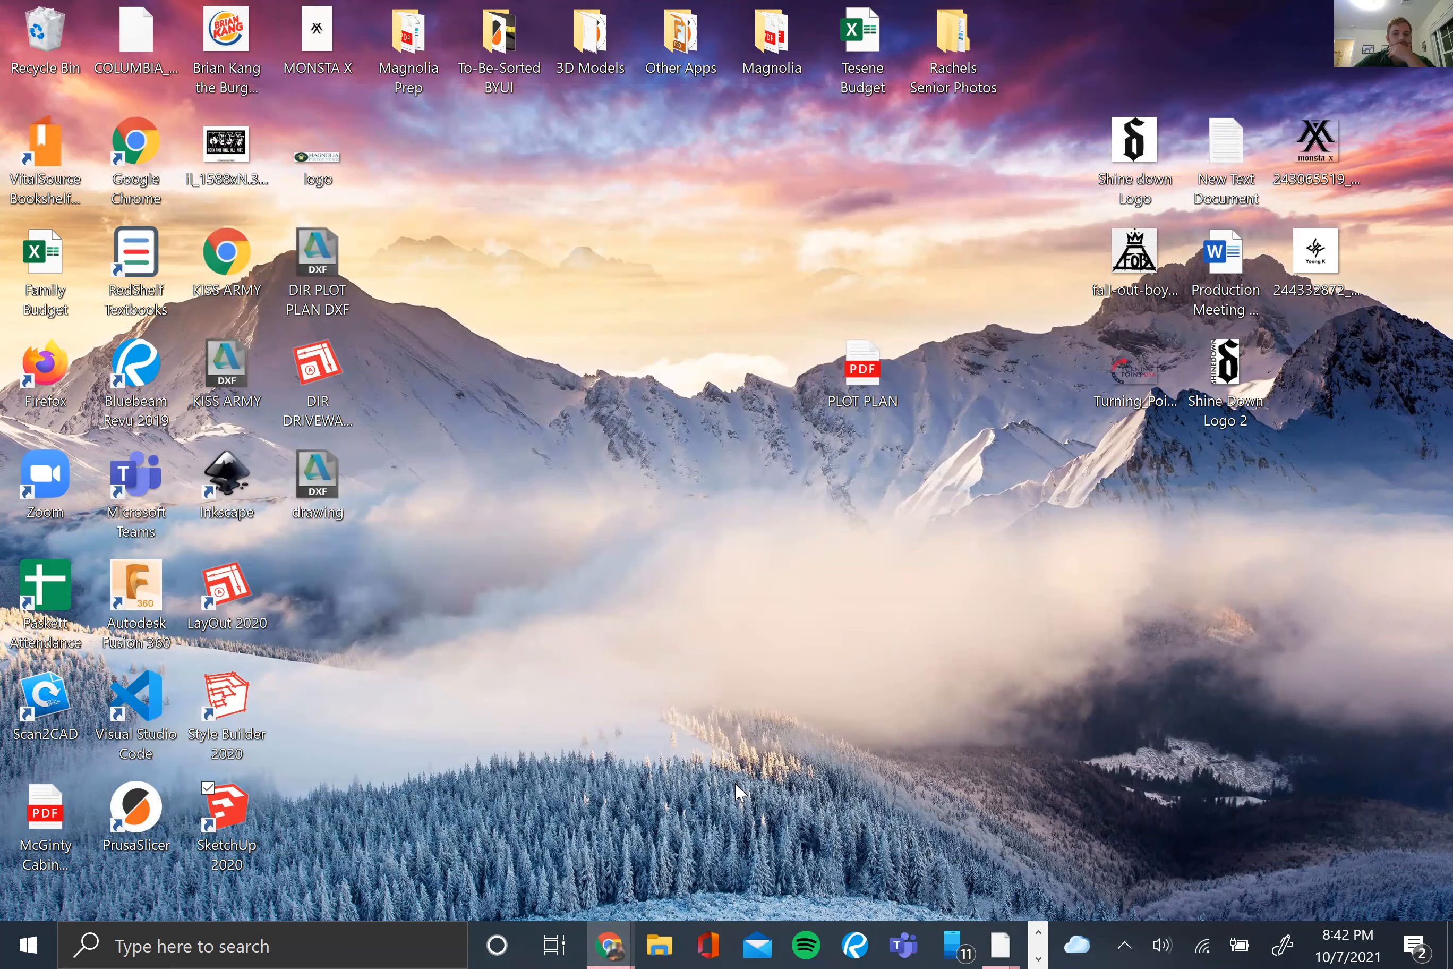
click(1039, 955)
click(748, 943)
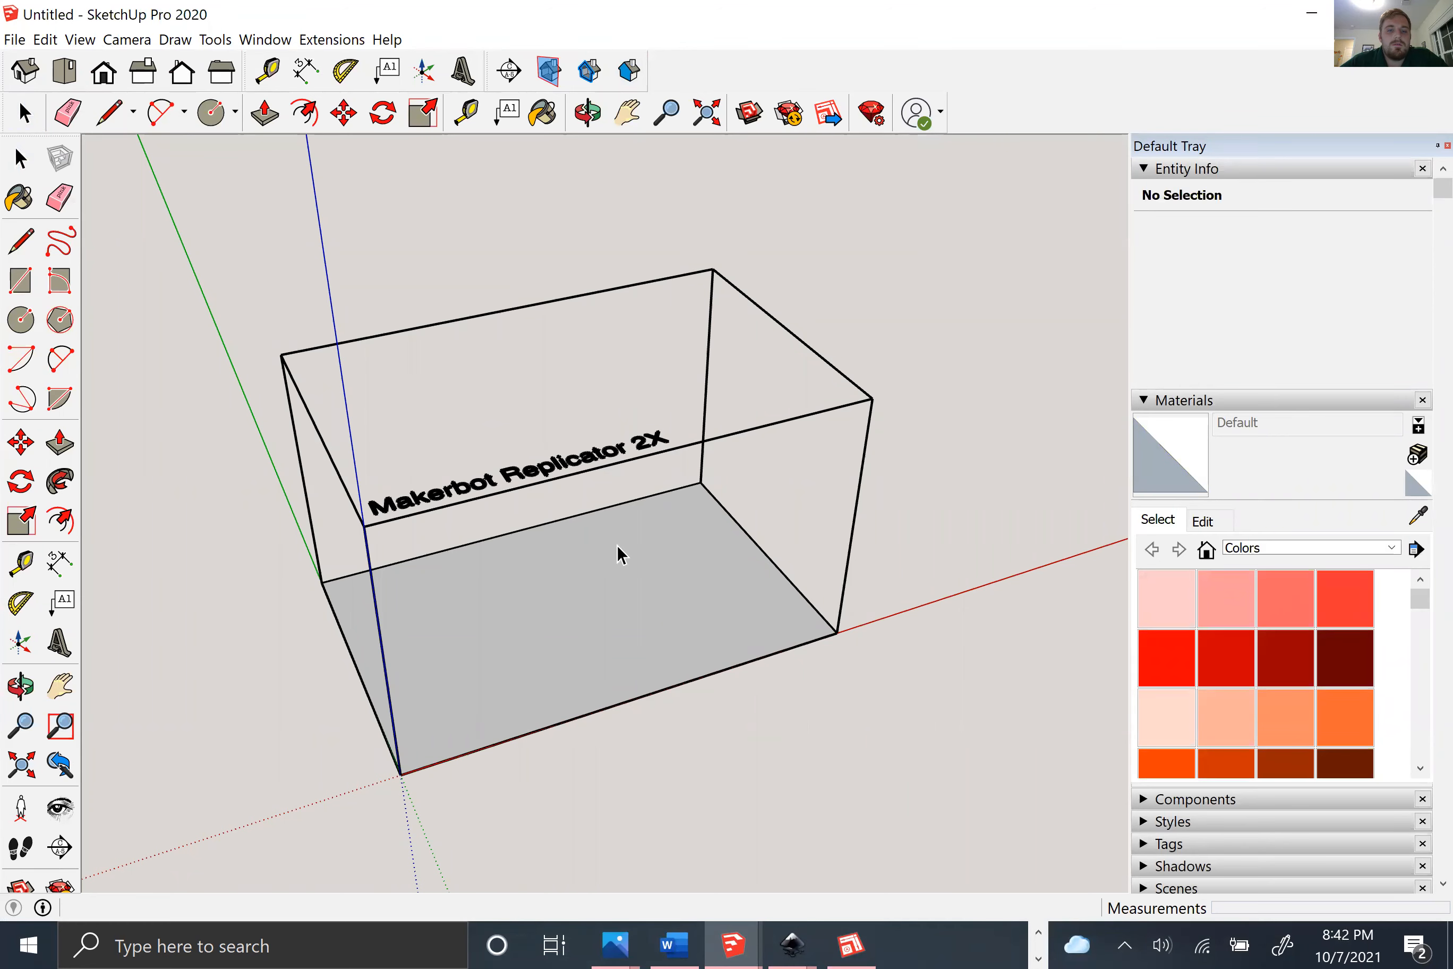
Step: Delete the template's 3D printer build volume component and postpone the software update
click(571, 434)
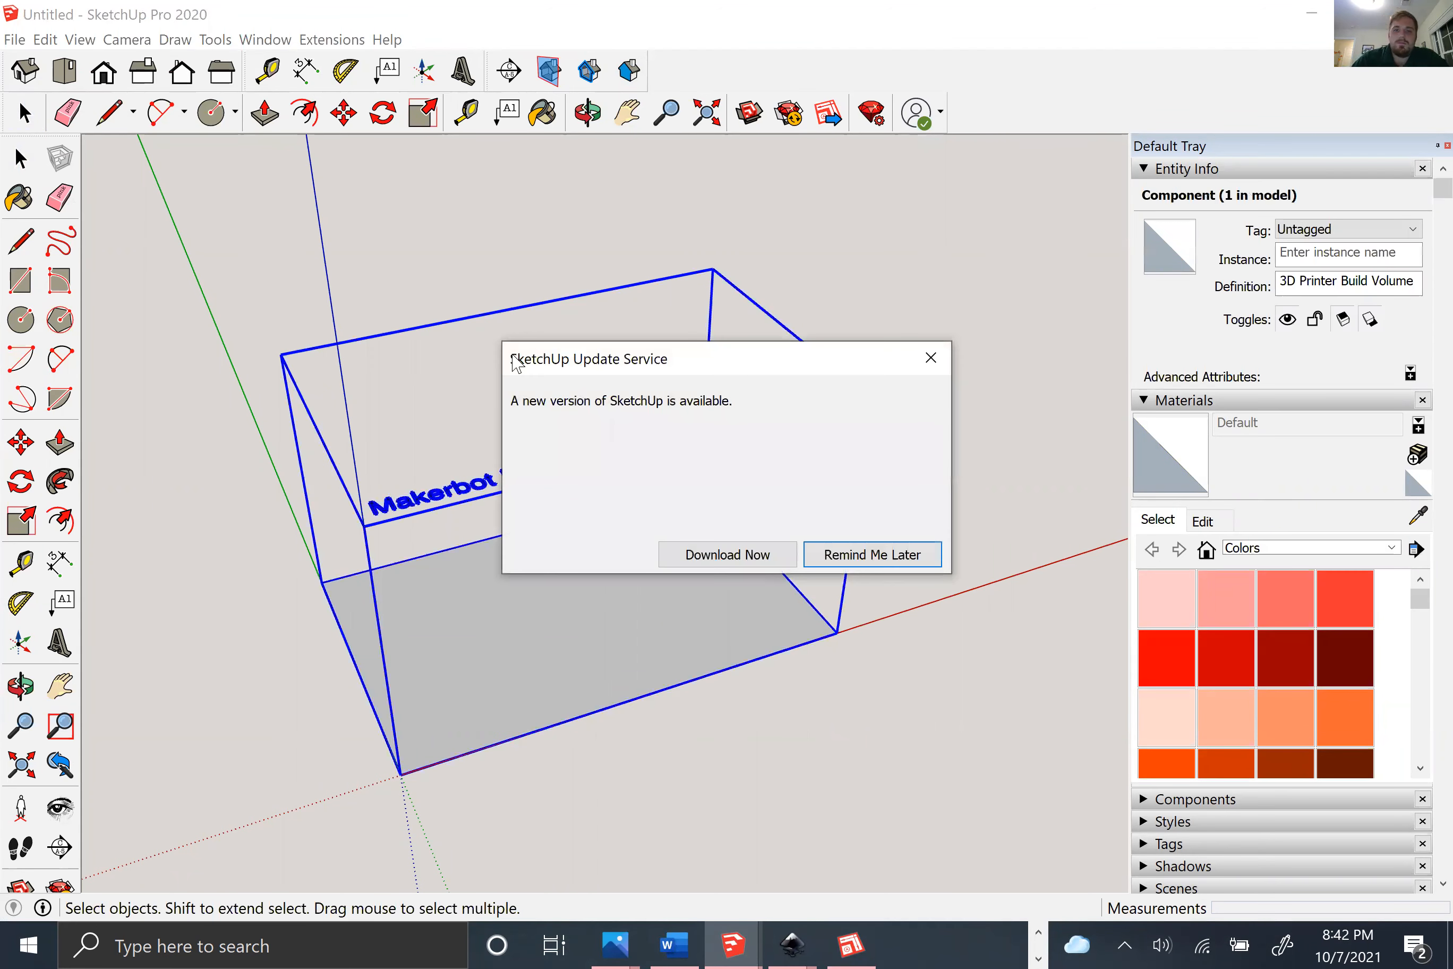
click(912, 558)
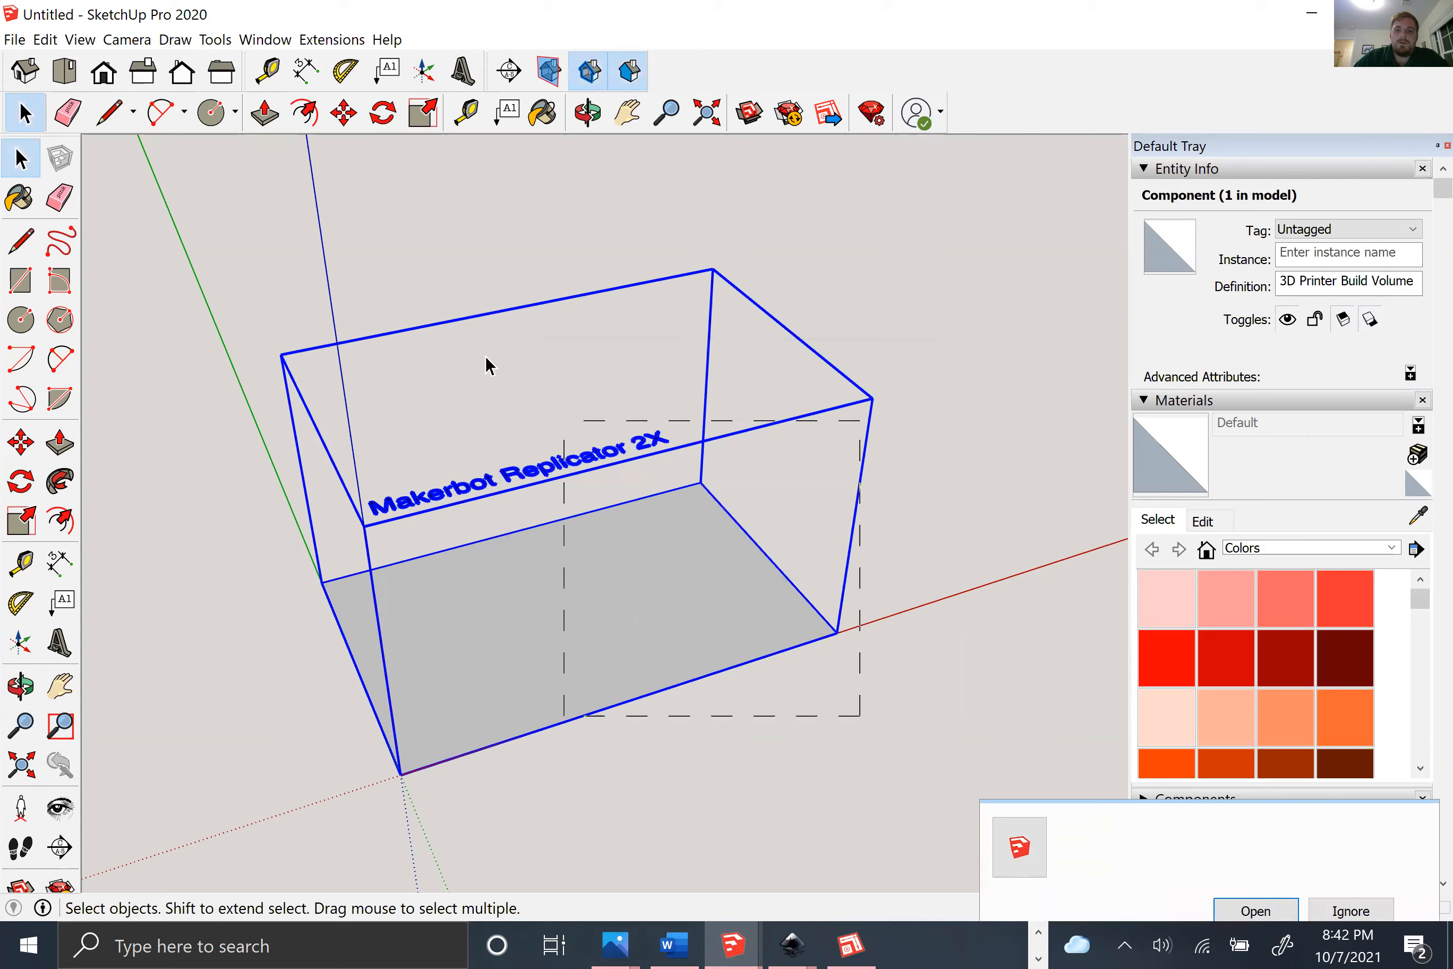
key(Delete)
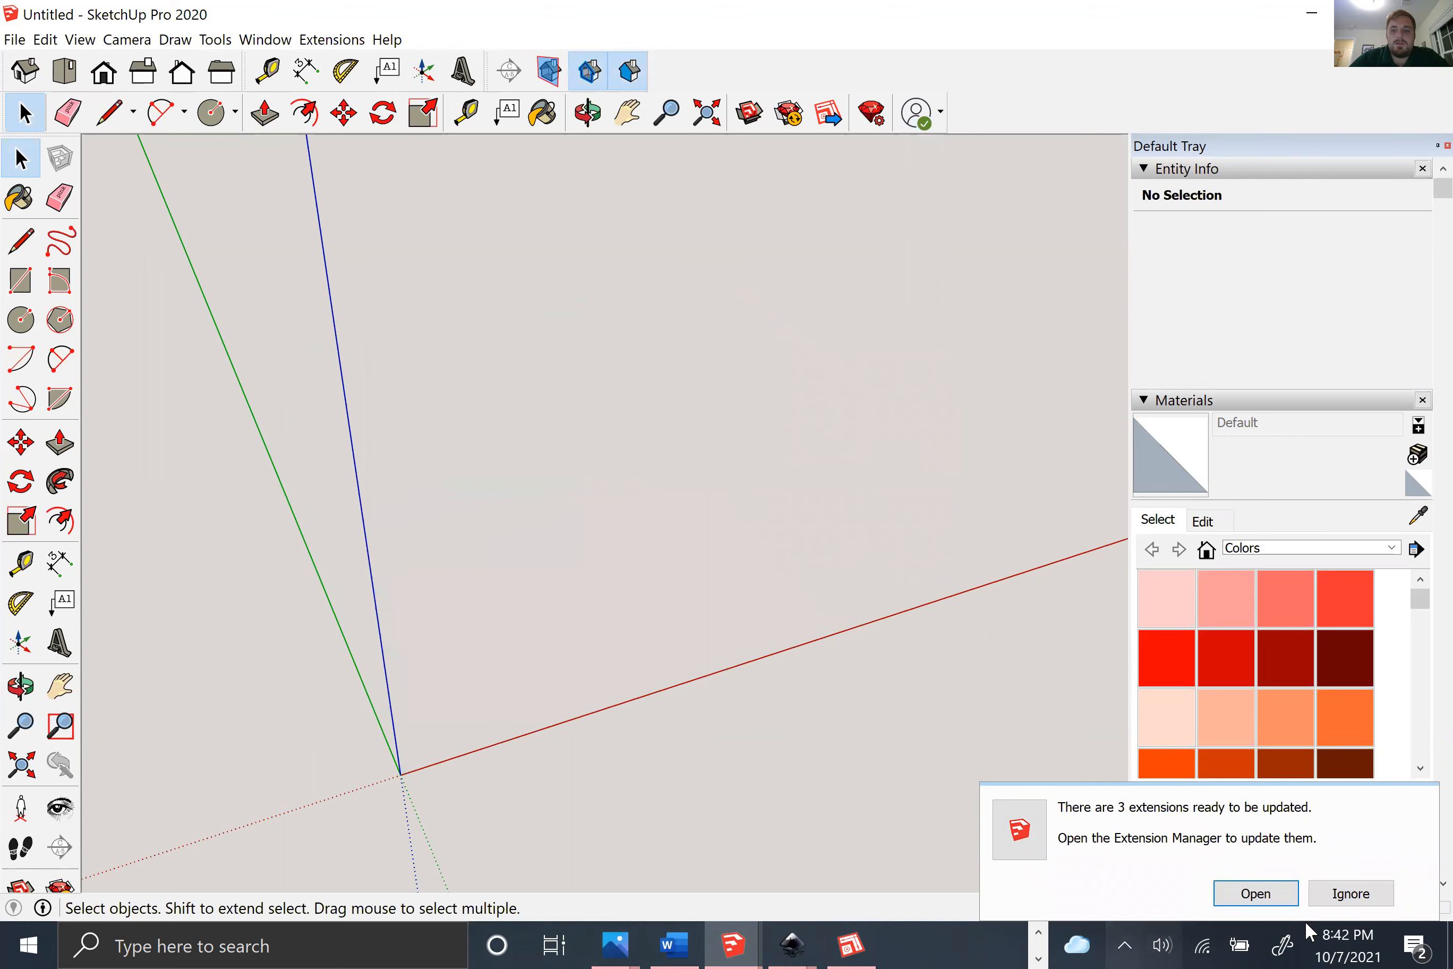
Step: Choose the drawing DXF file from the recent files in Quick access for import
click(17, 40)
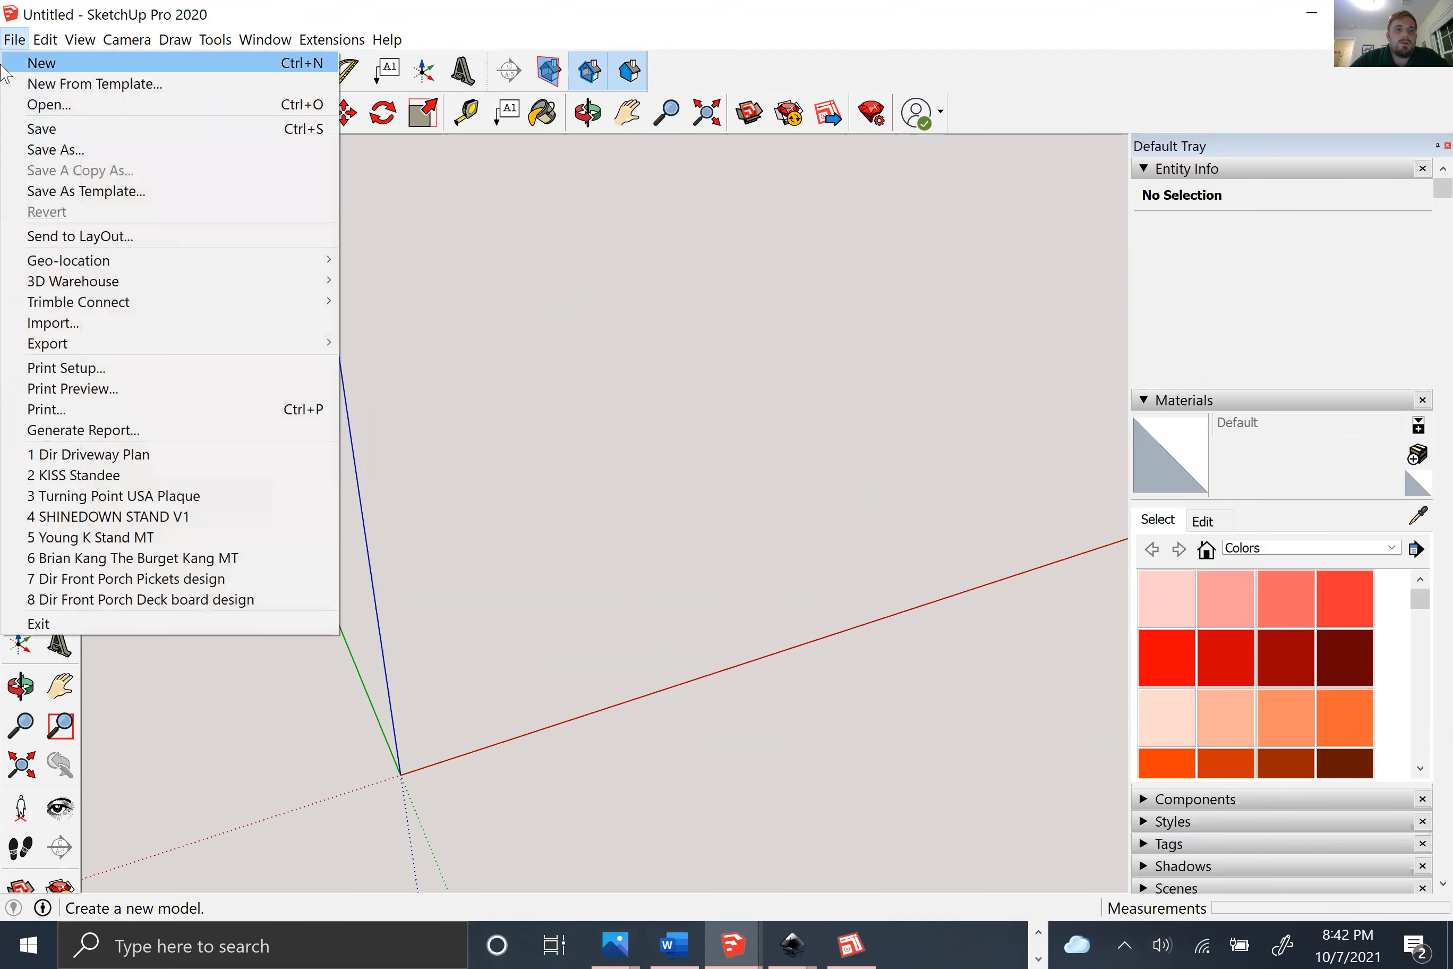
click(83, 332)
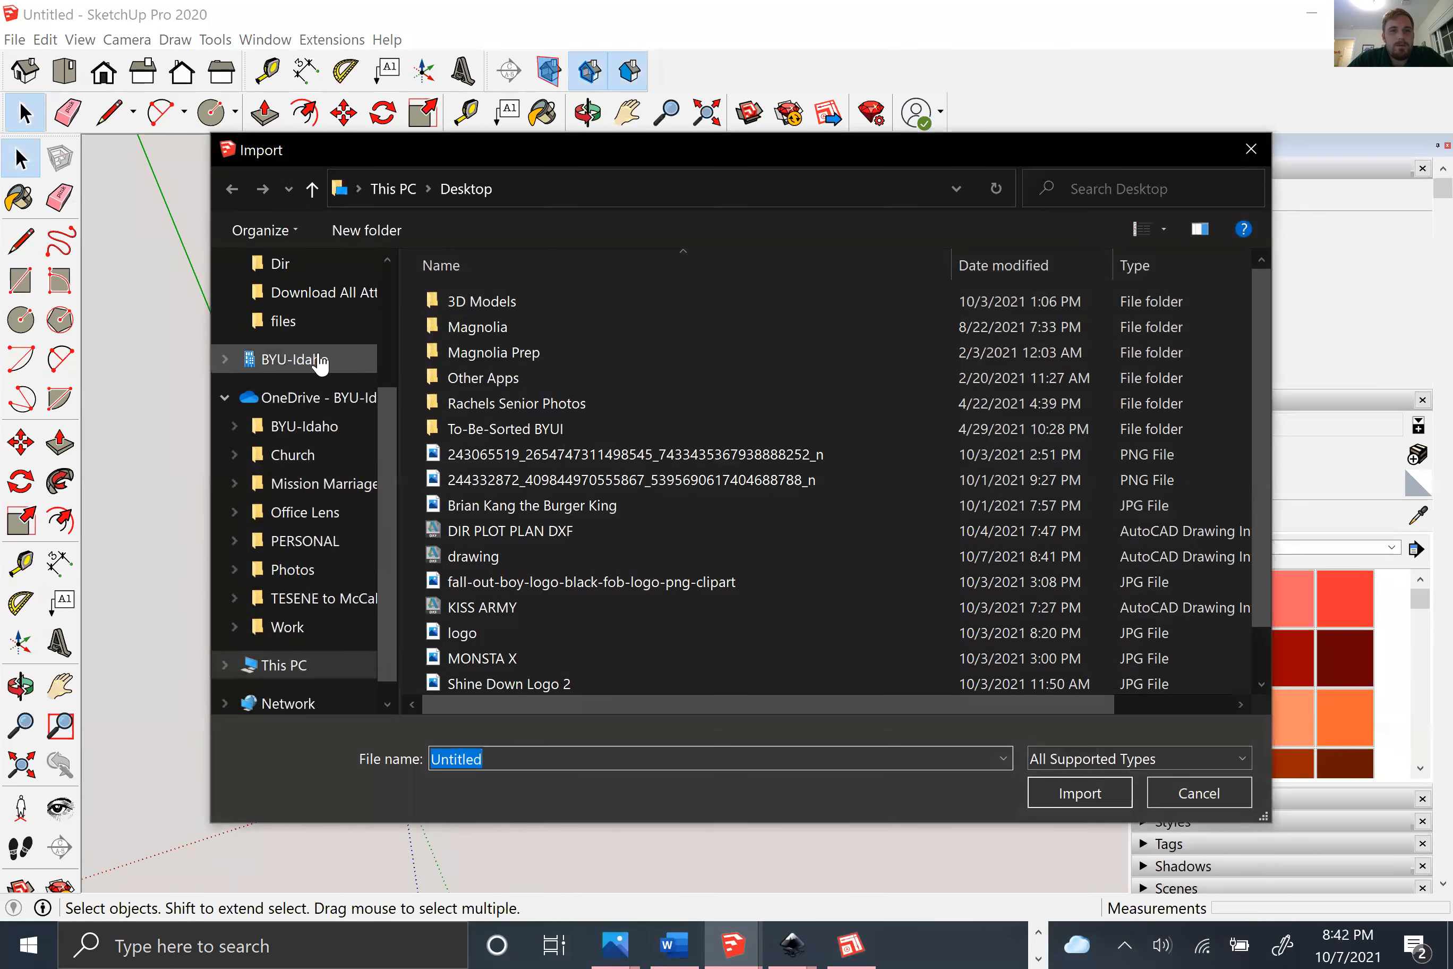
click(301, 288)
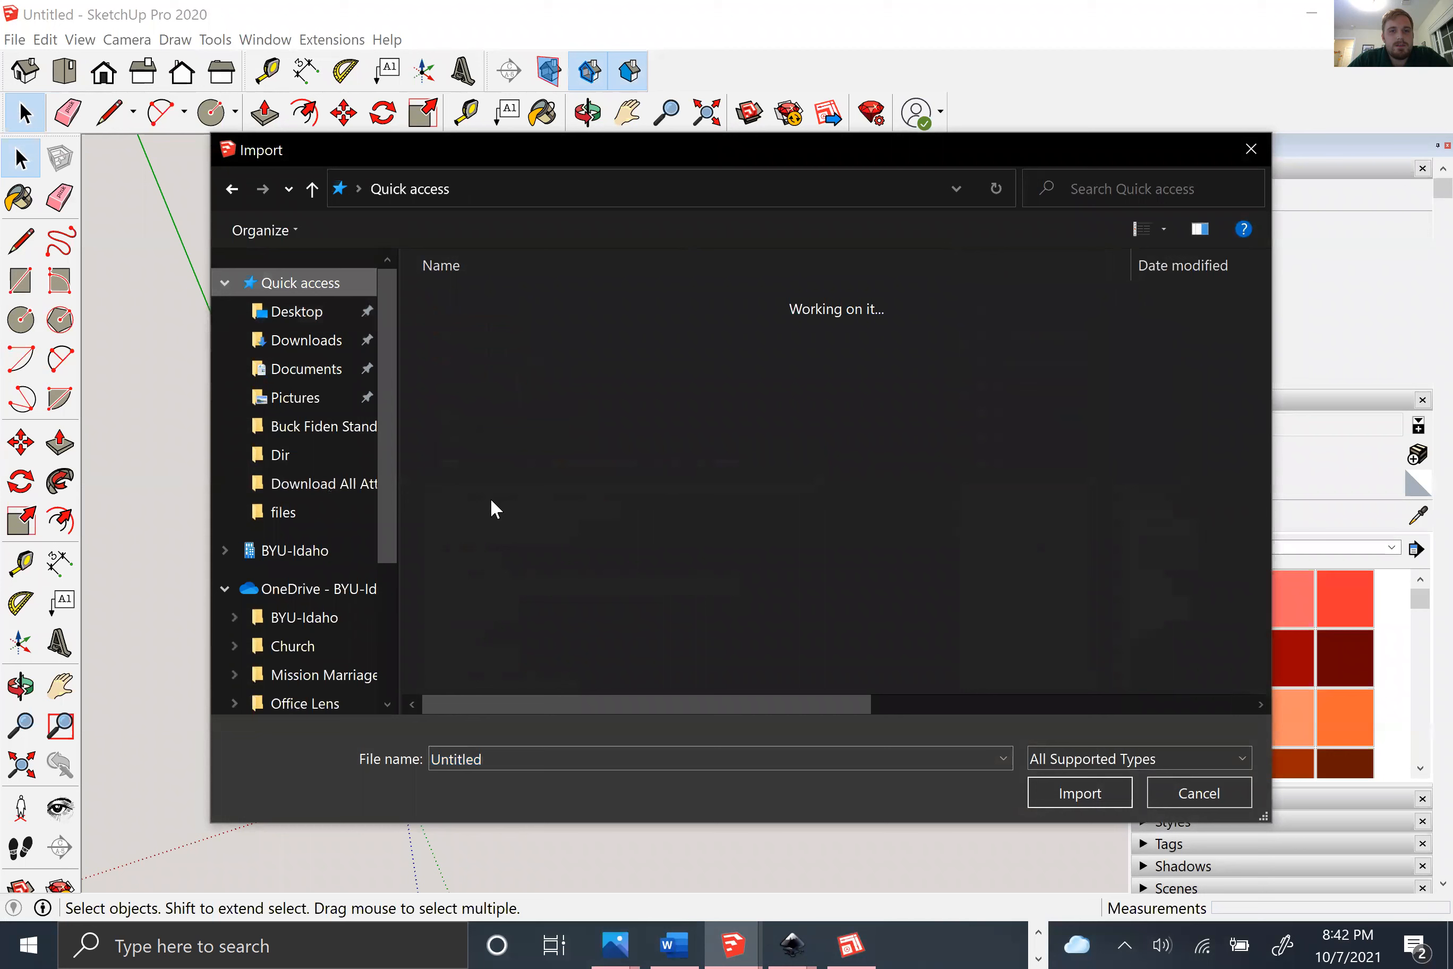
scroll(493, 512, down, 1)
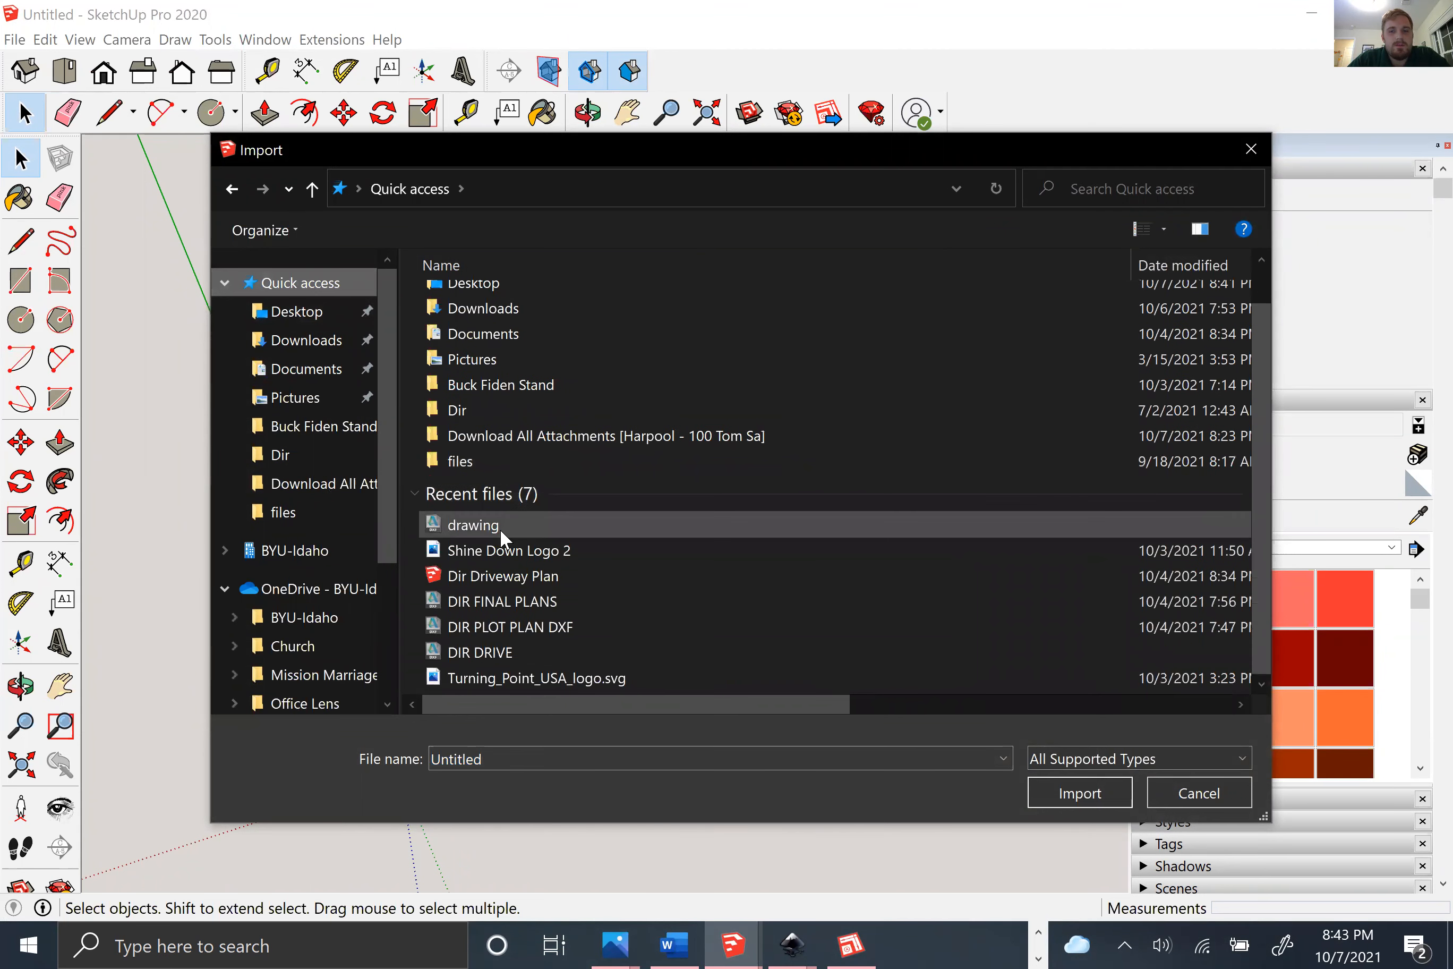
click(499, 528)
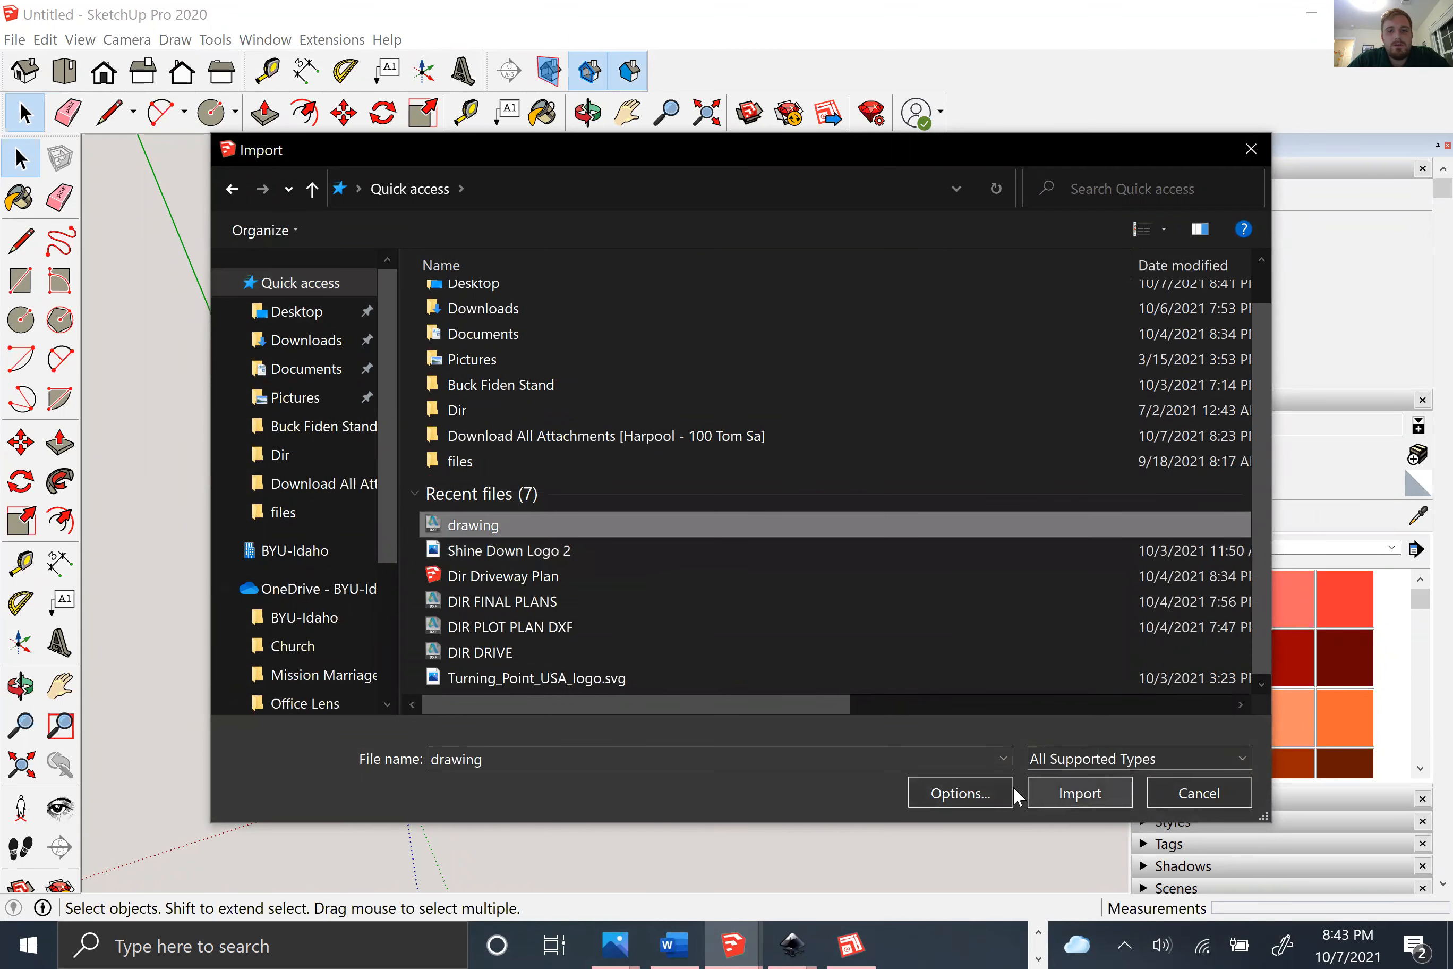
Step: Set the DXF import units to Millimeters, import the drawing and dismiss the import results
click(978, 782)
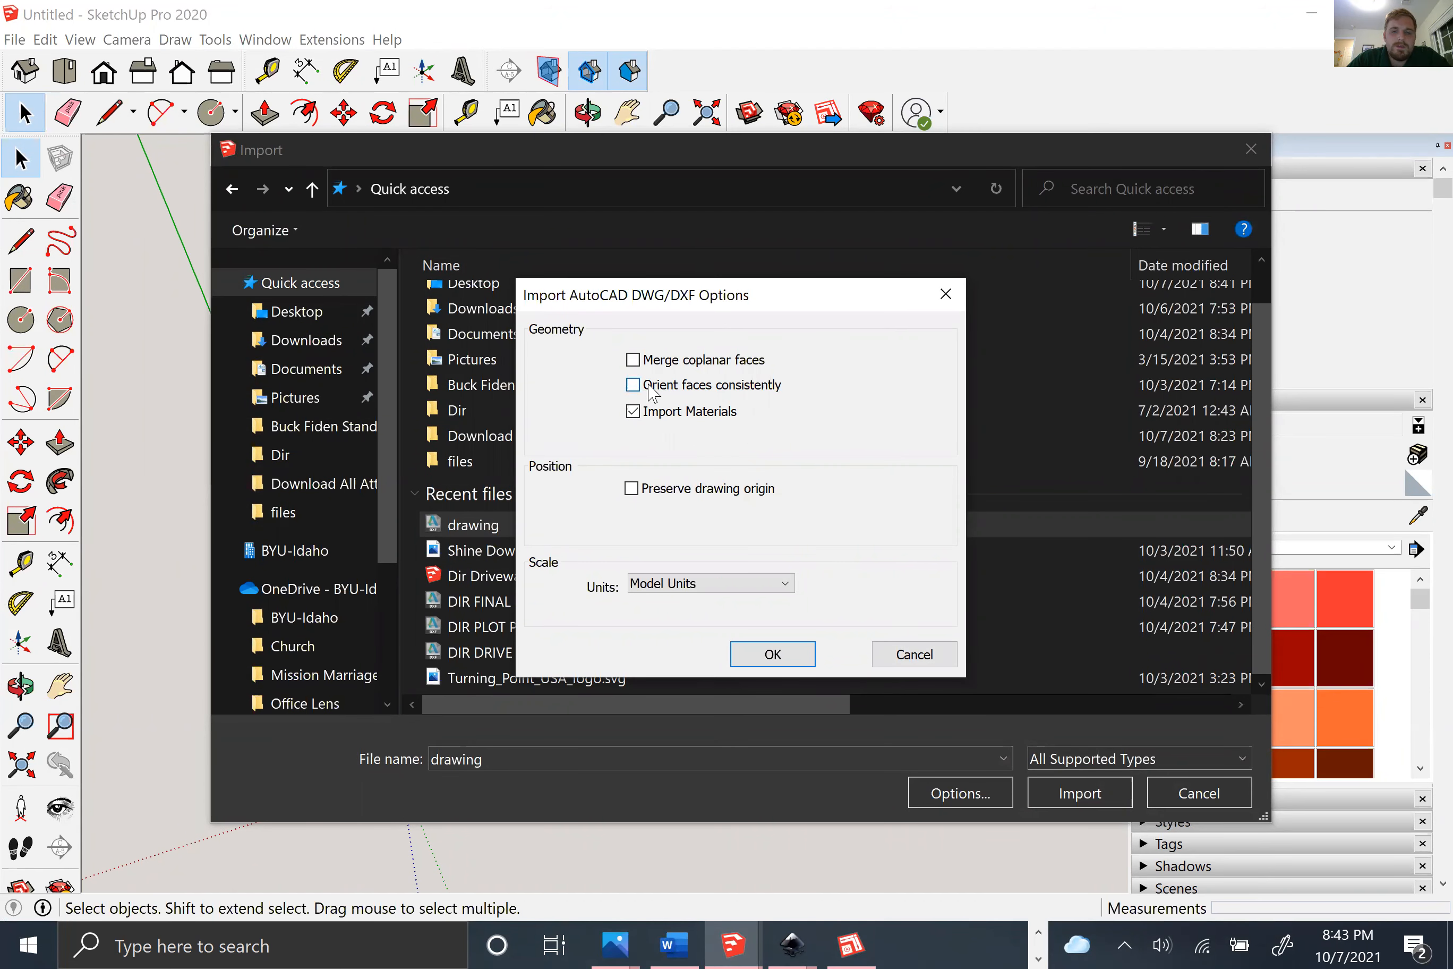
click(674, 584)
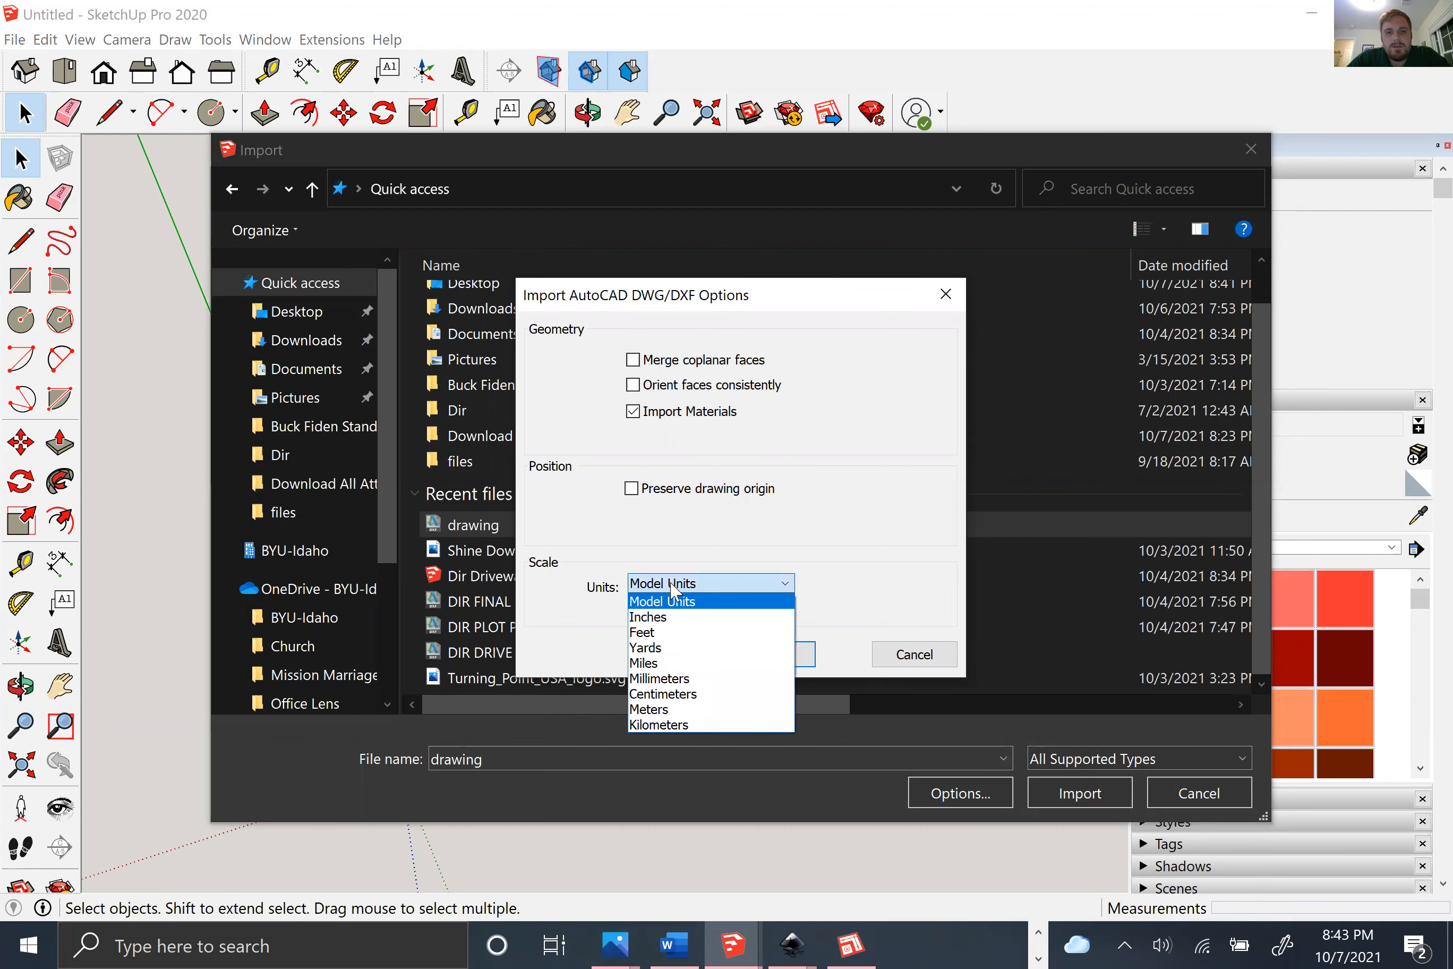
click(669, 683)
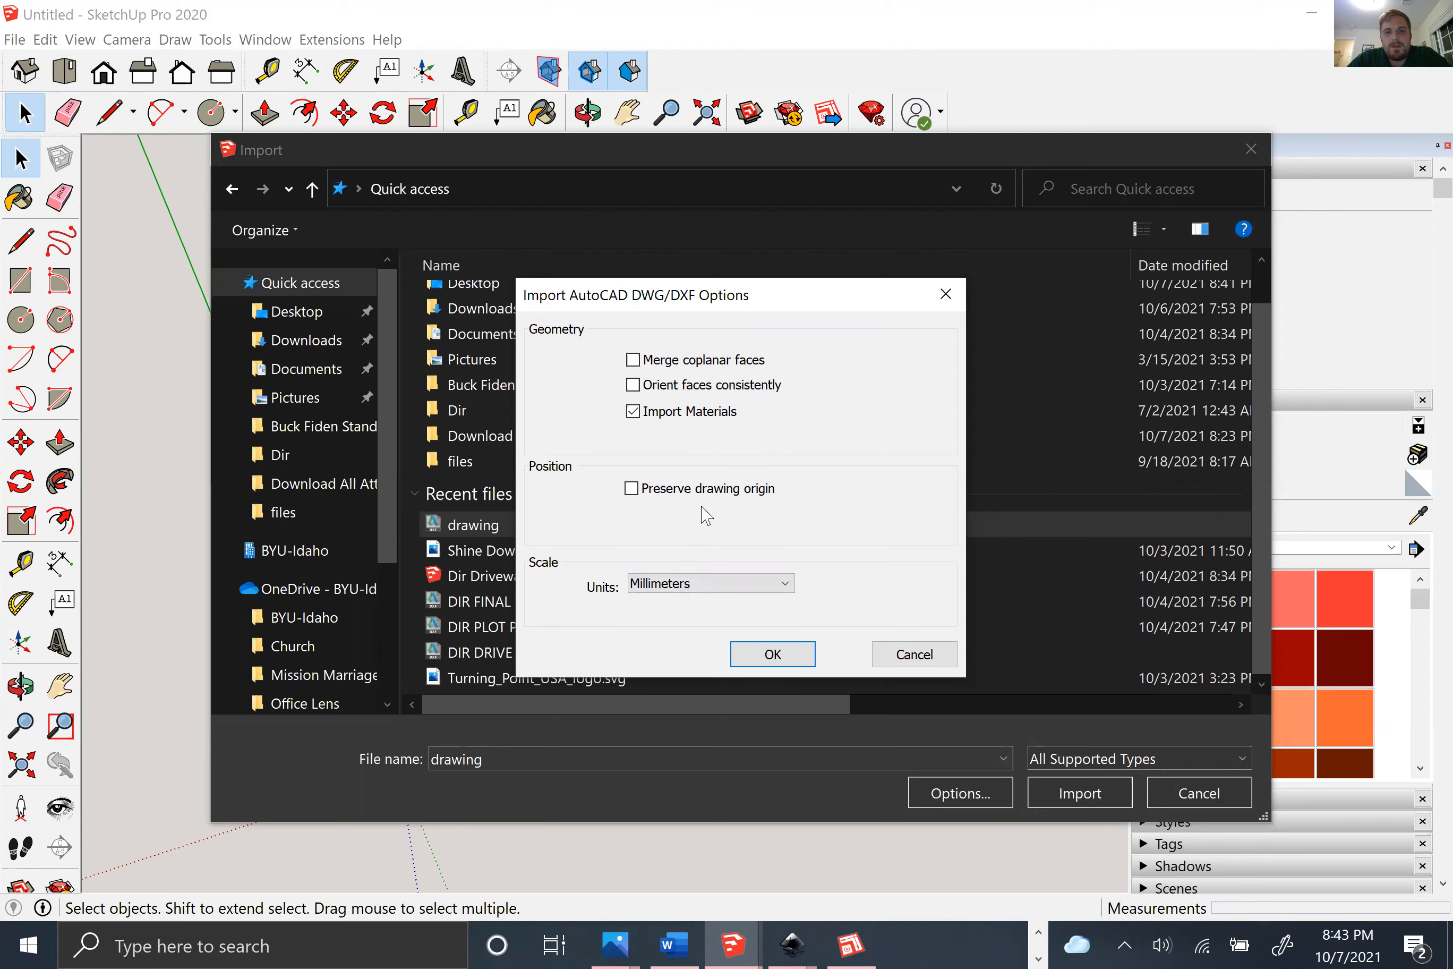
click(801, 653)
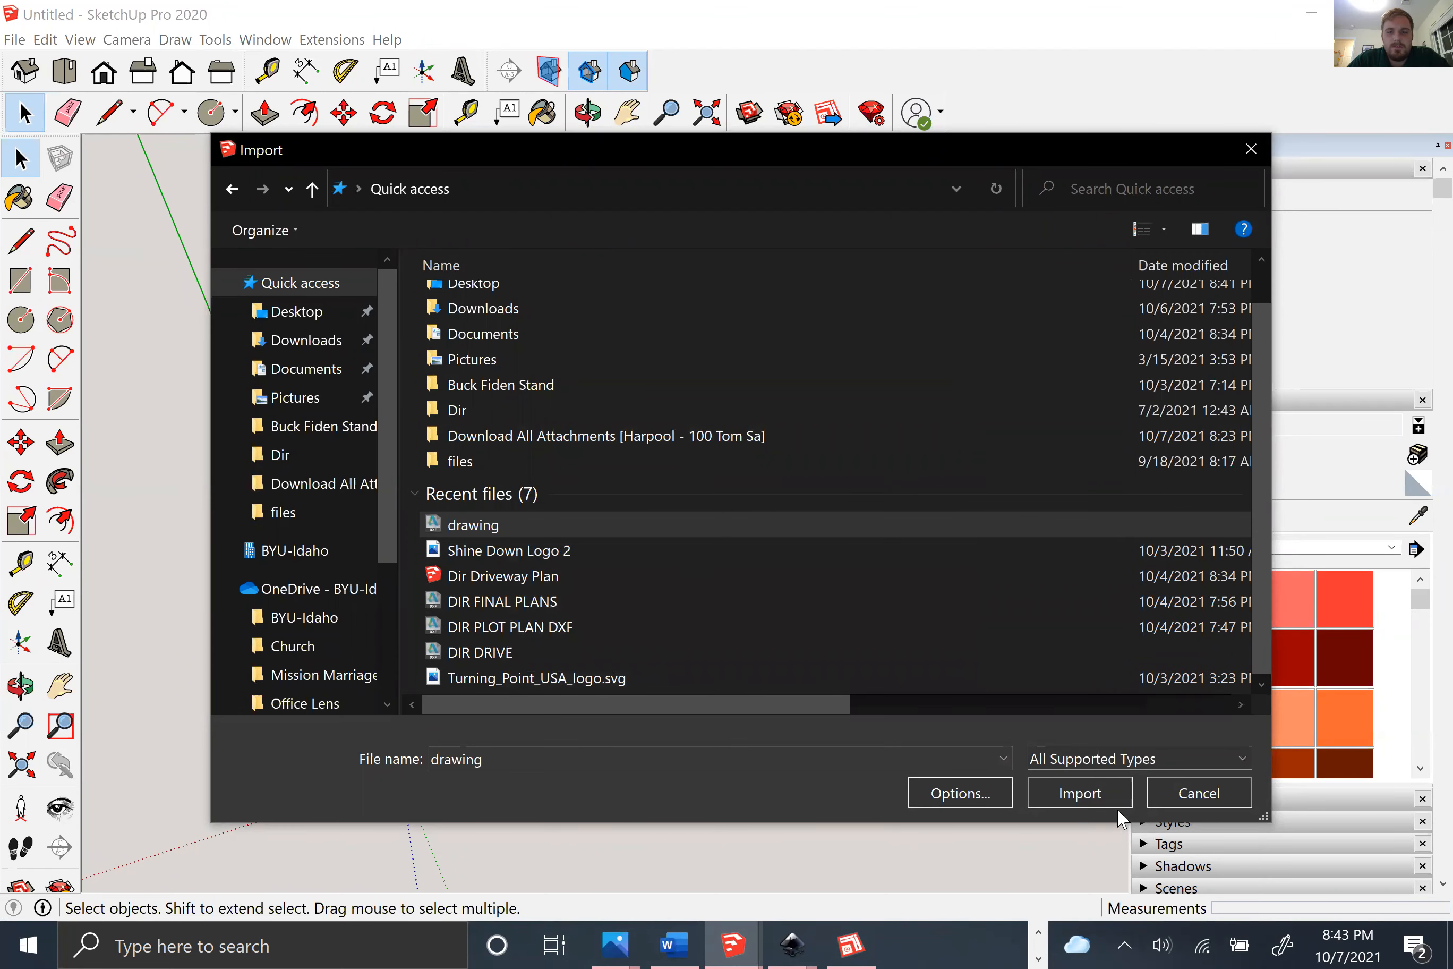
click(1097, 791)
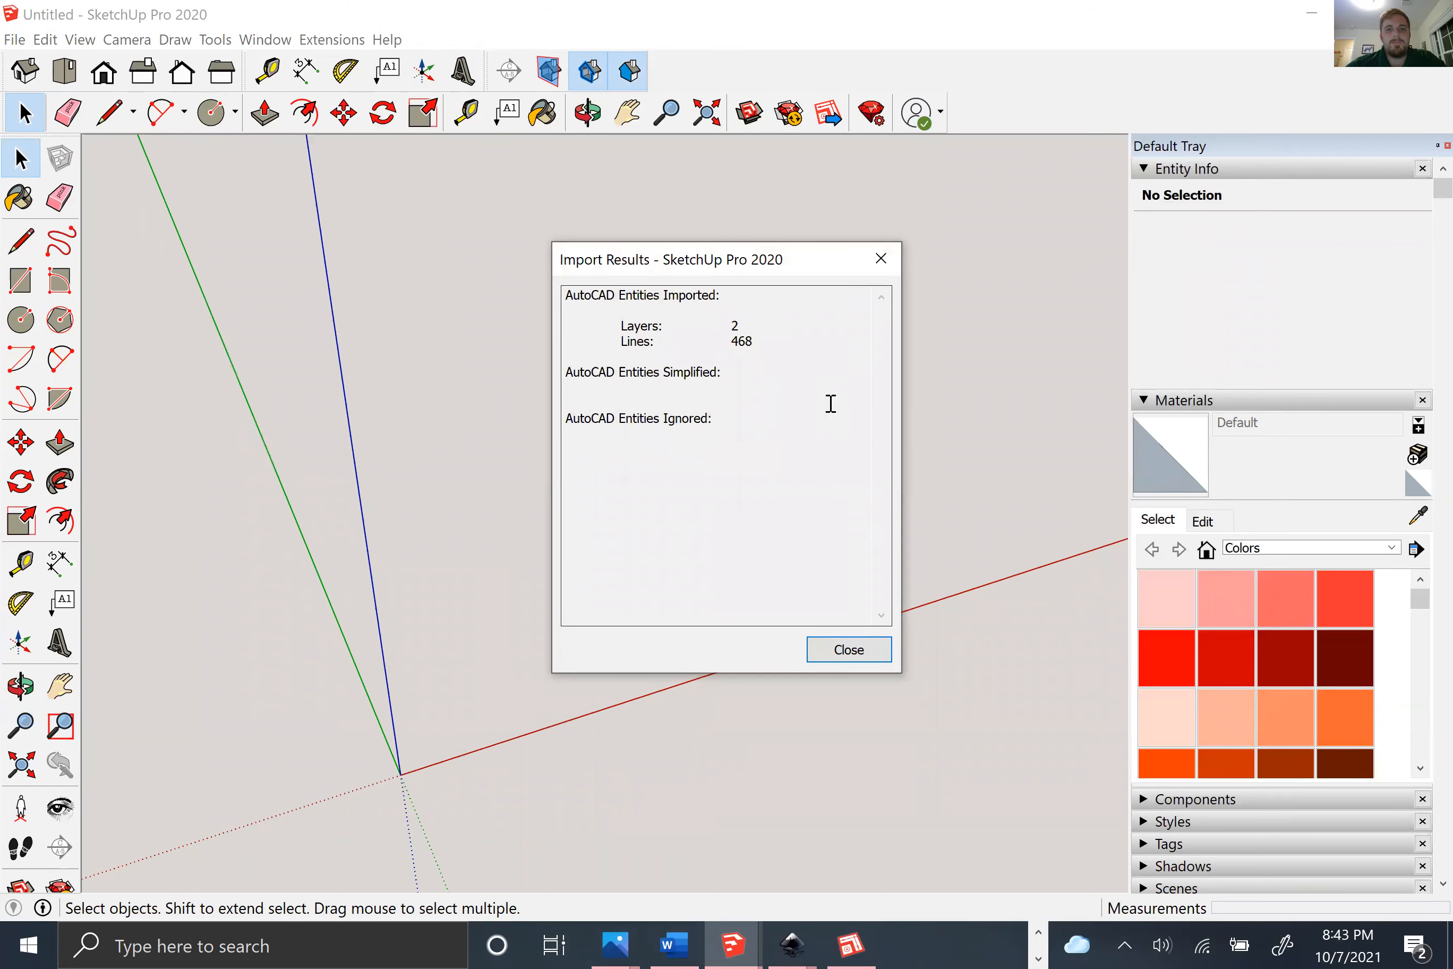
click(871, 649)
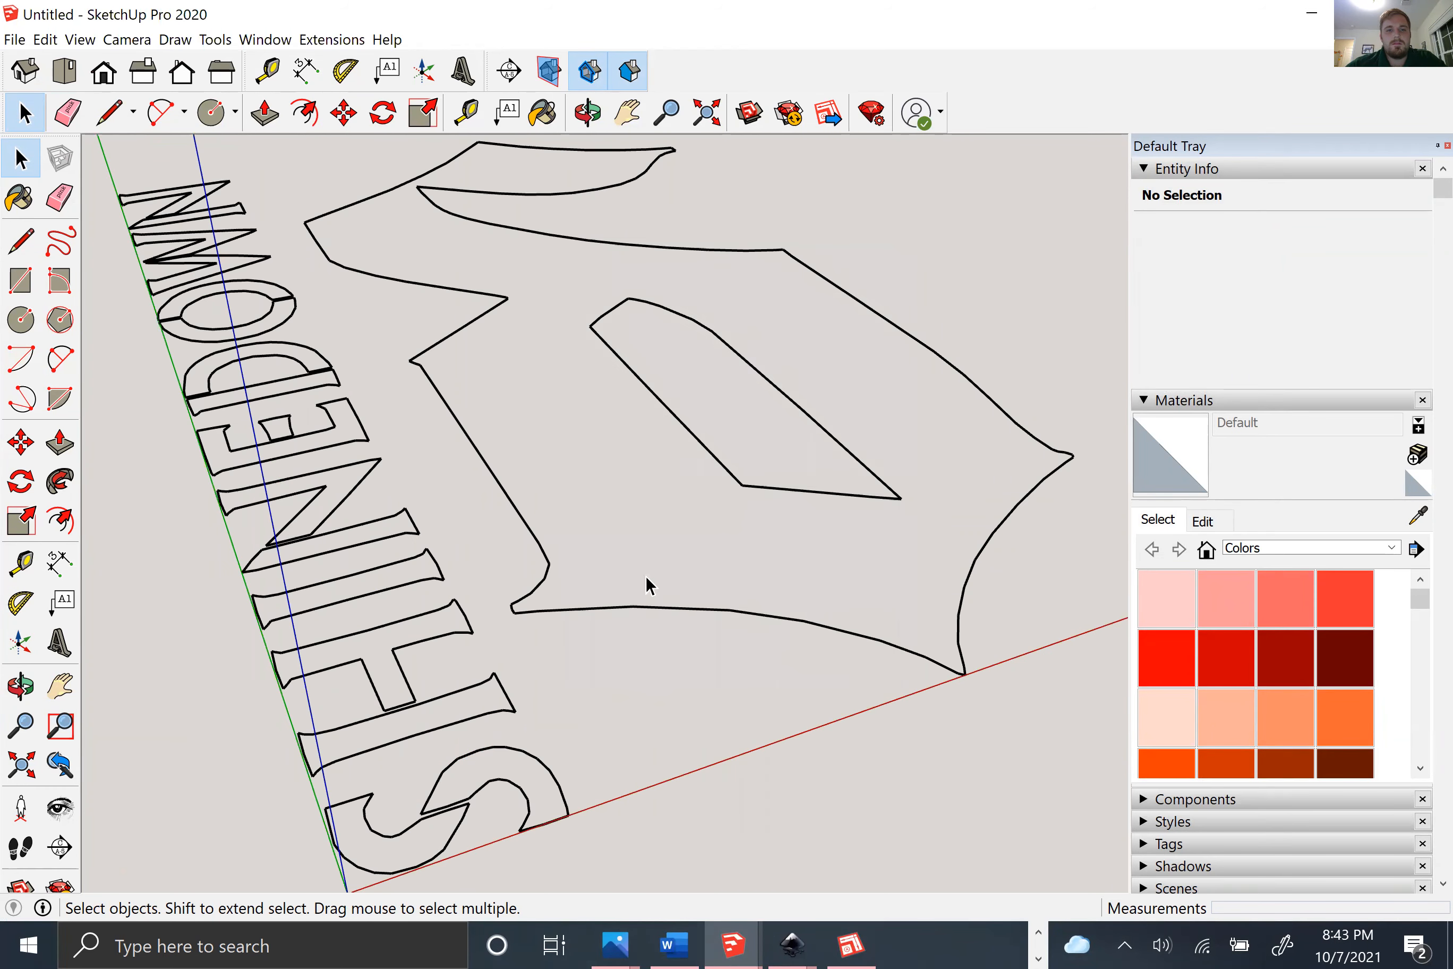
Step: View the imported logo from the top and explode its drawing.dxf component into loose edges
click(65, 70)
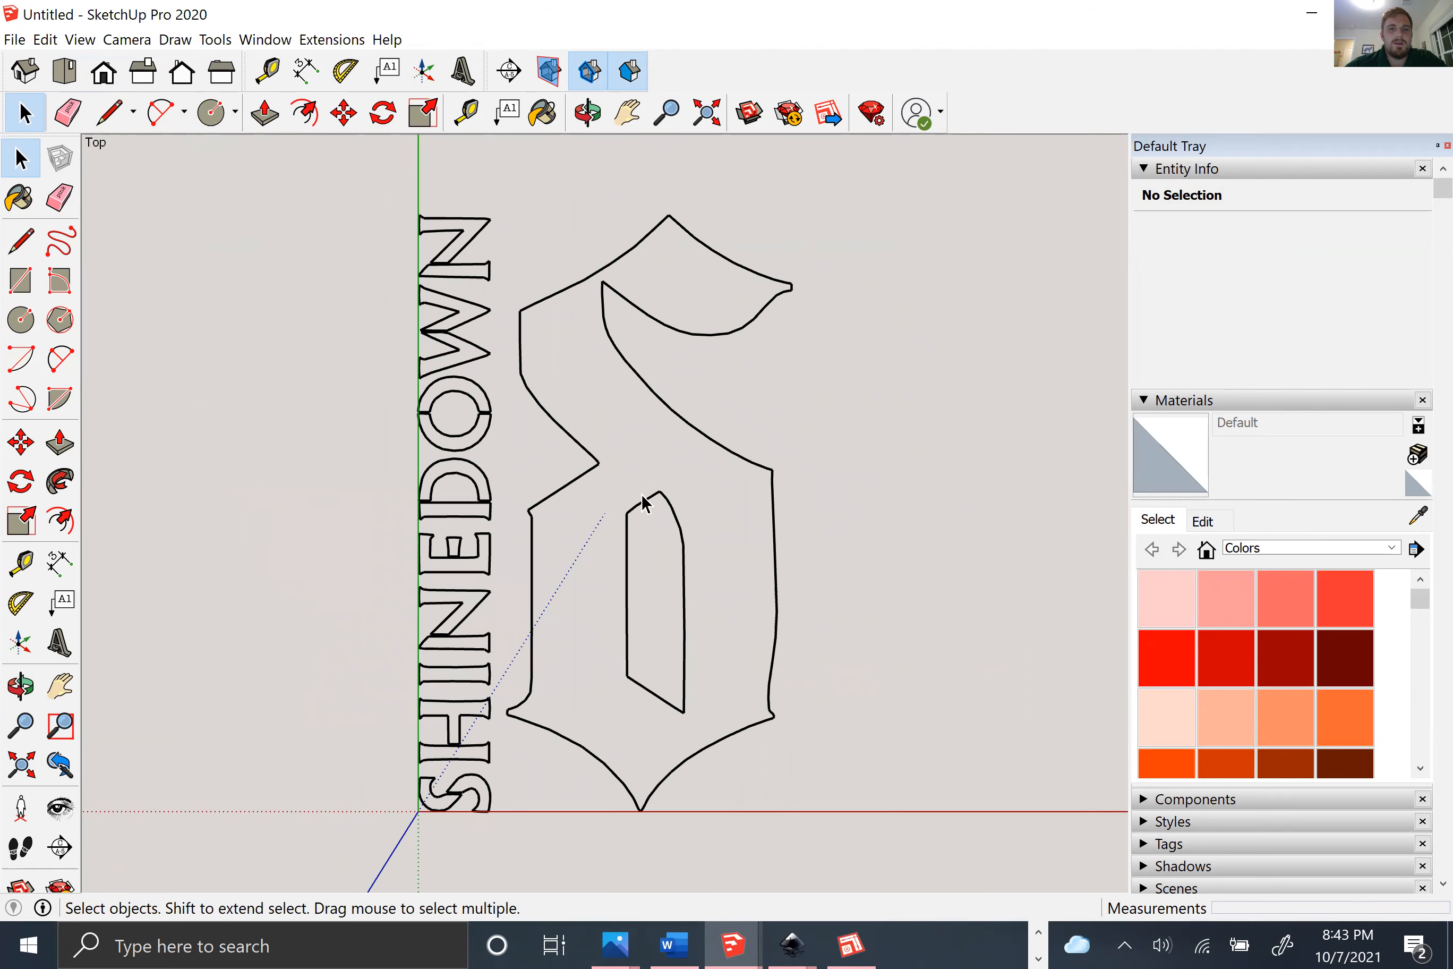
drag(796, 535, 375, 378)
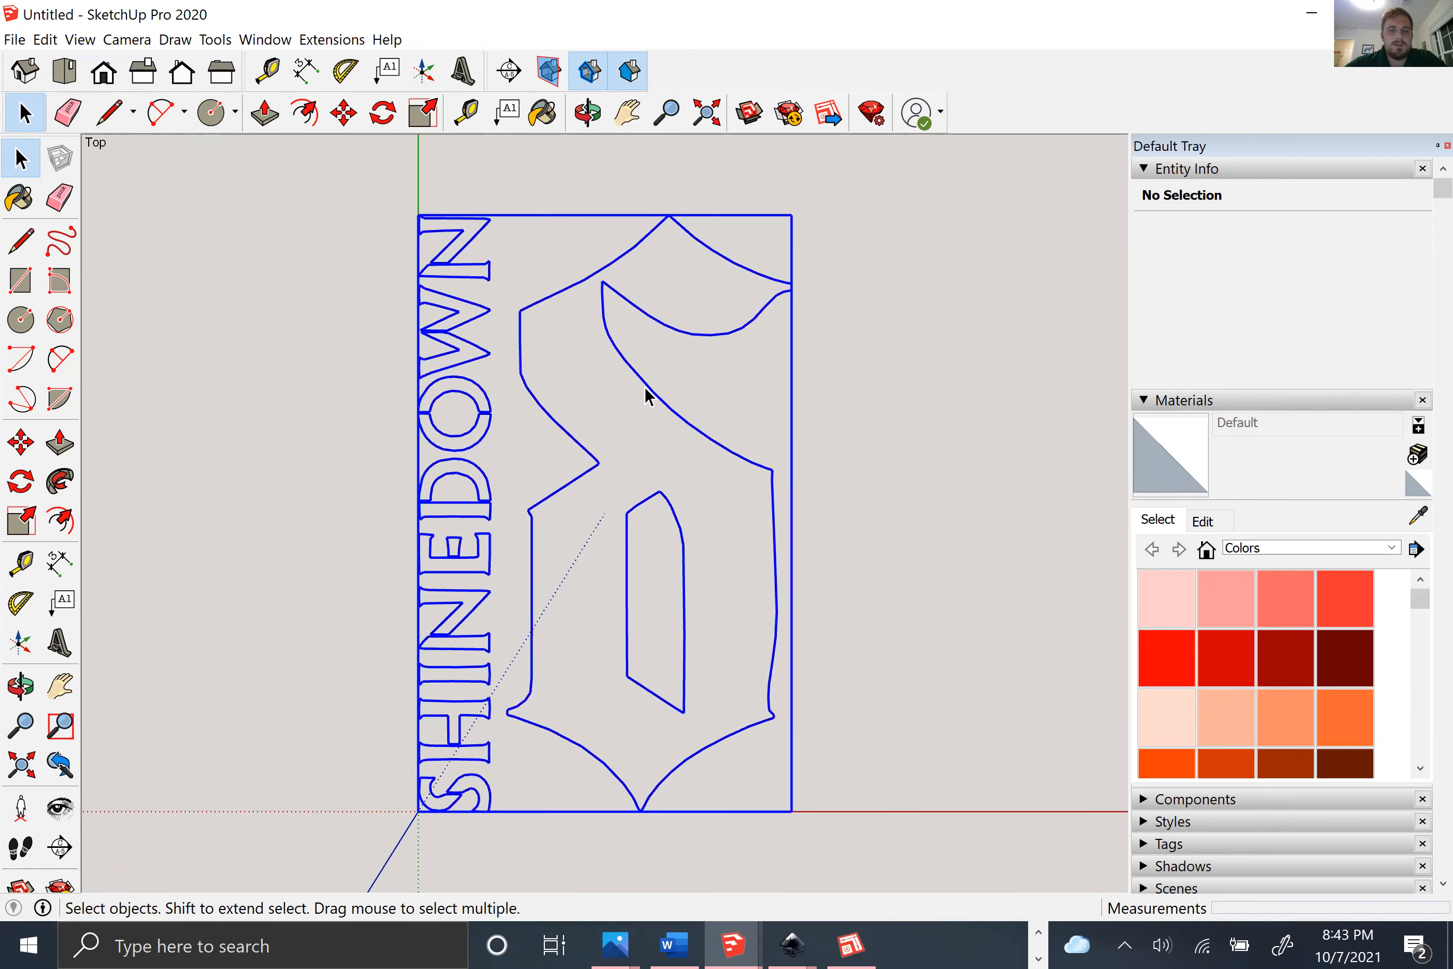
scroll(512, 438, up, 1)
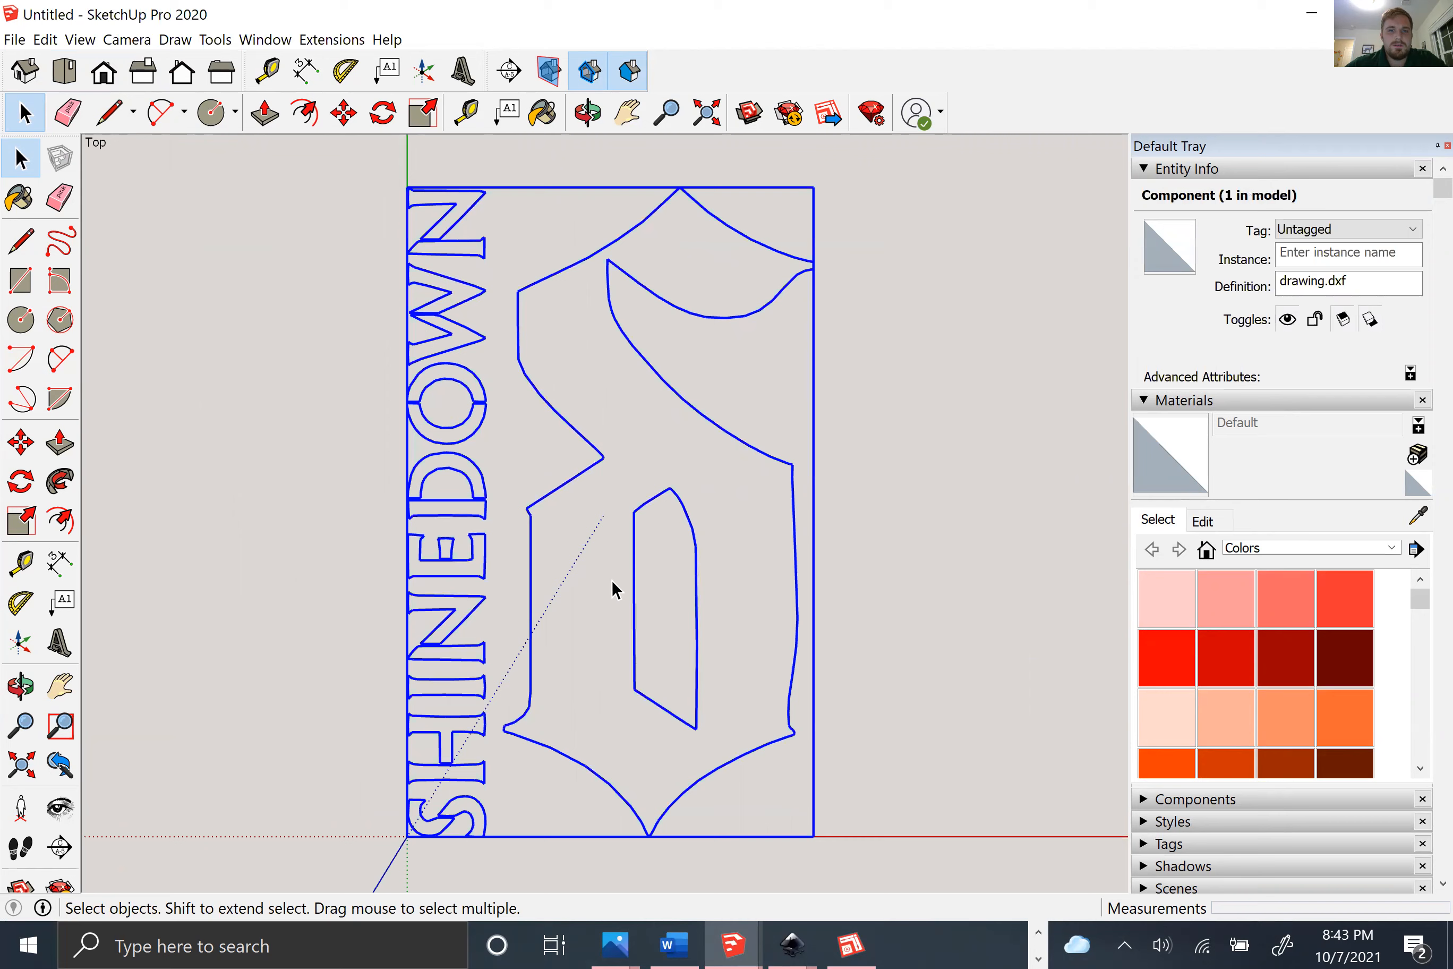
click(479, 397)
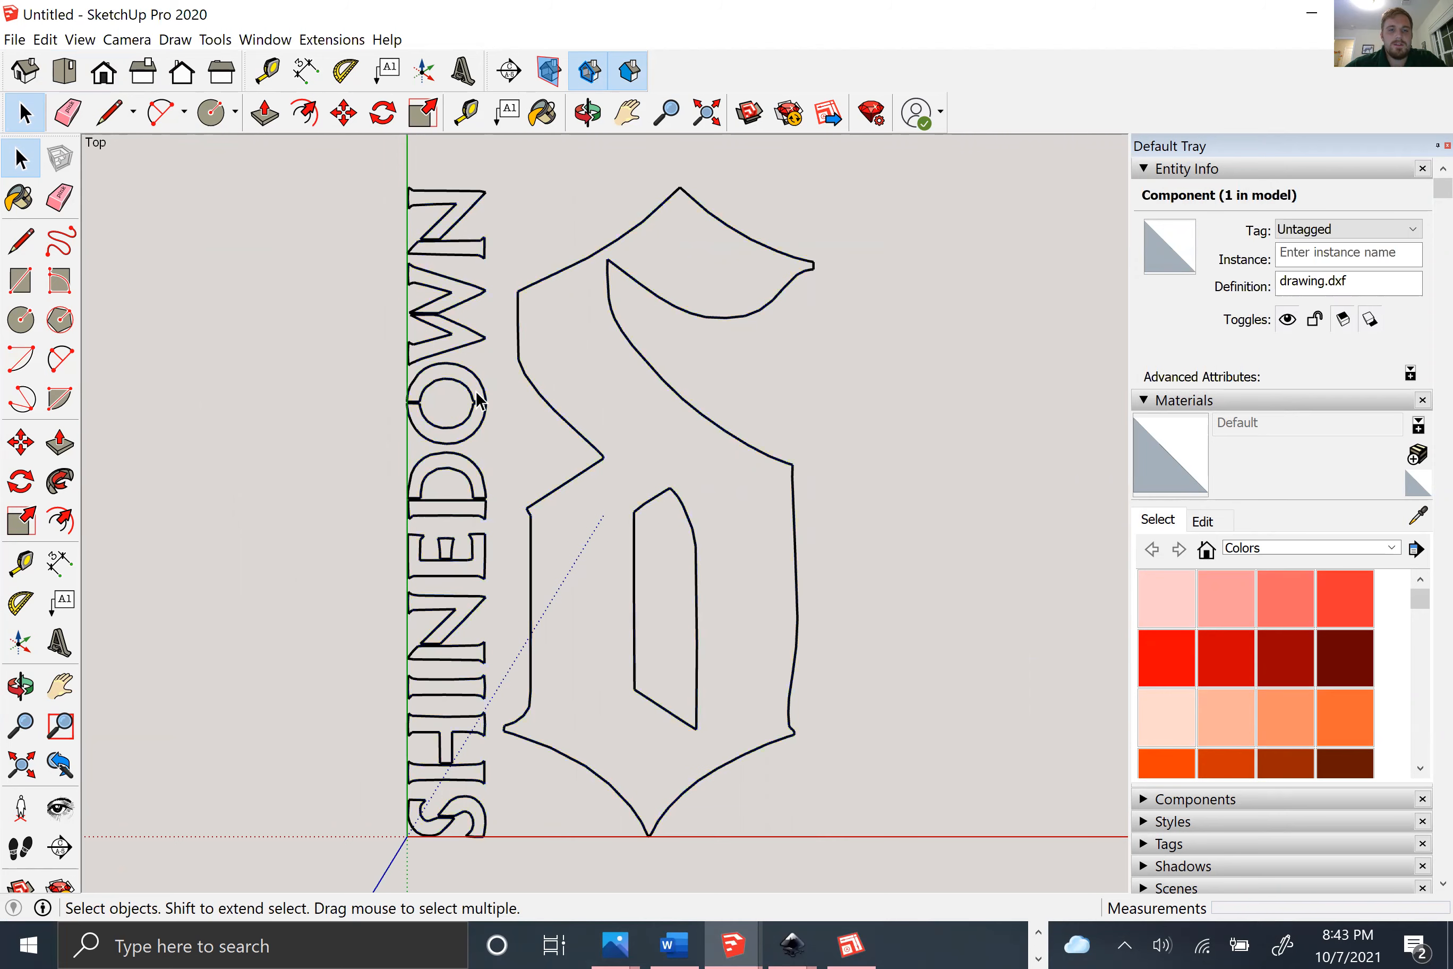
click(486, 403)
right_click(486, 403)
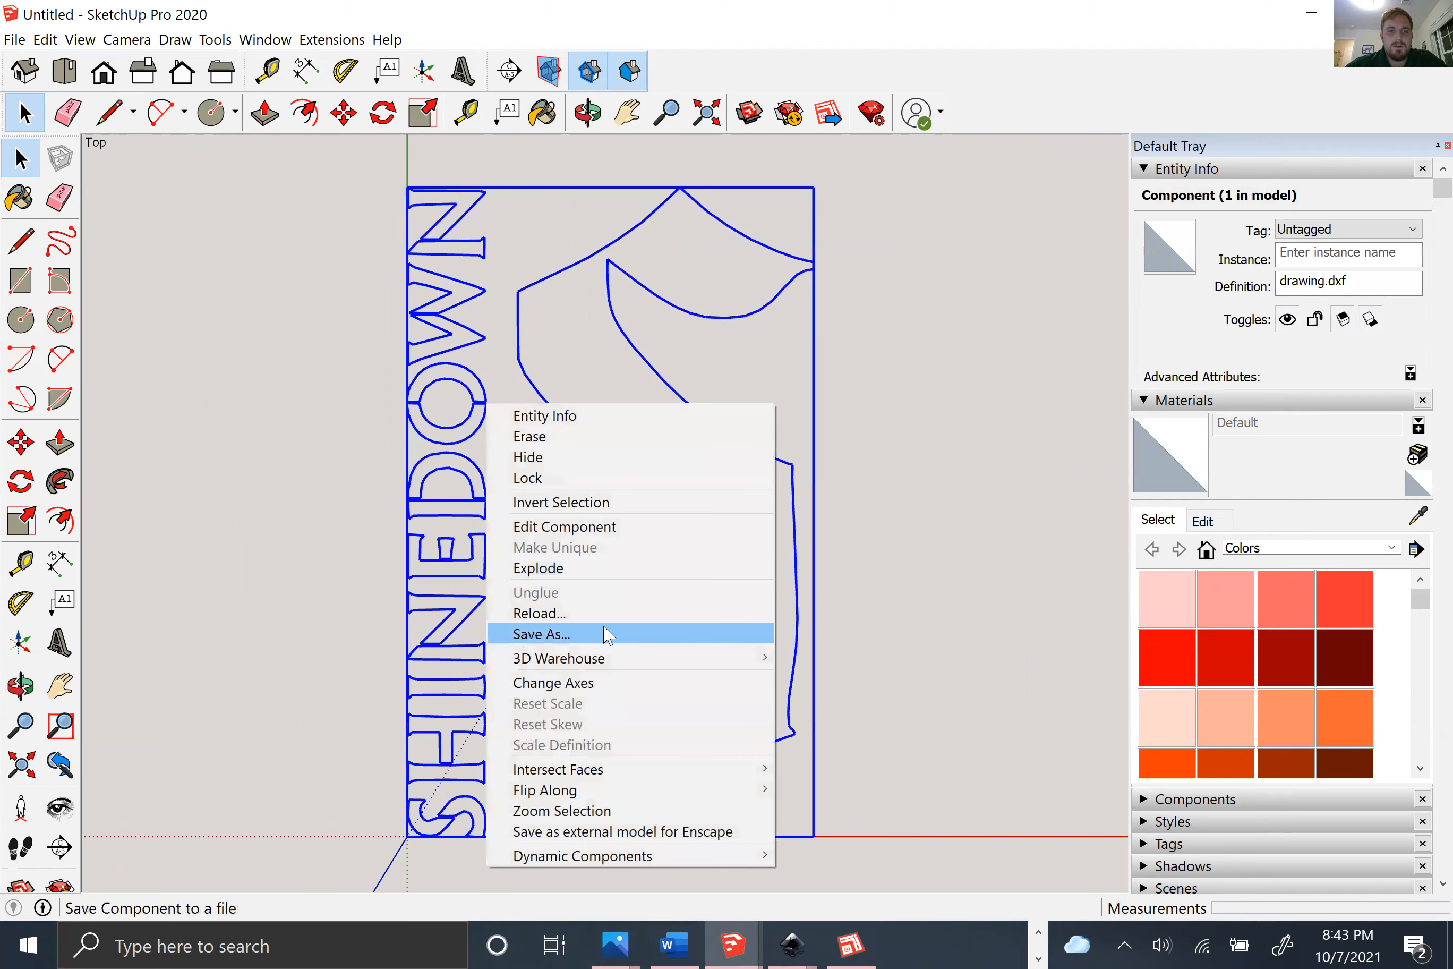
click(576, 568)
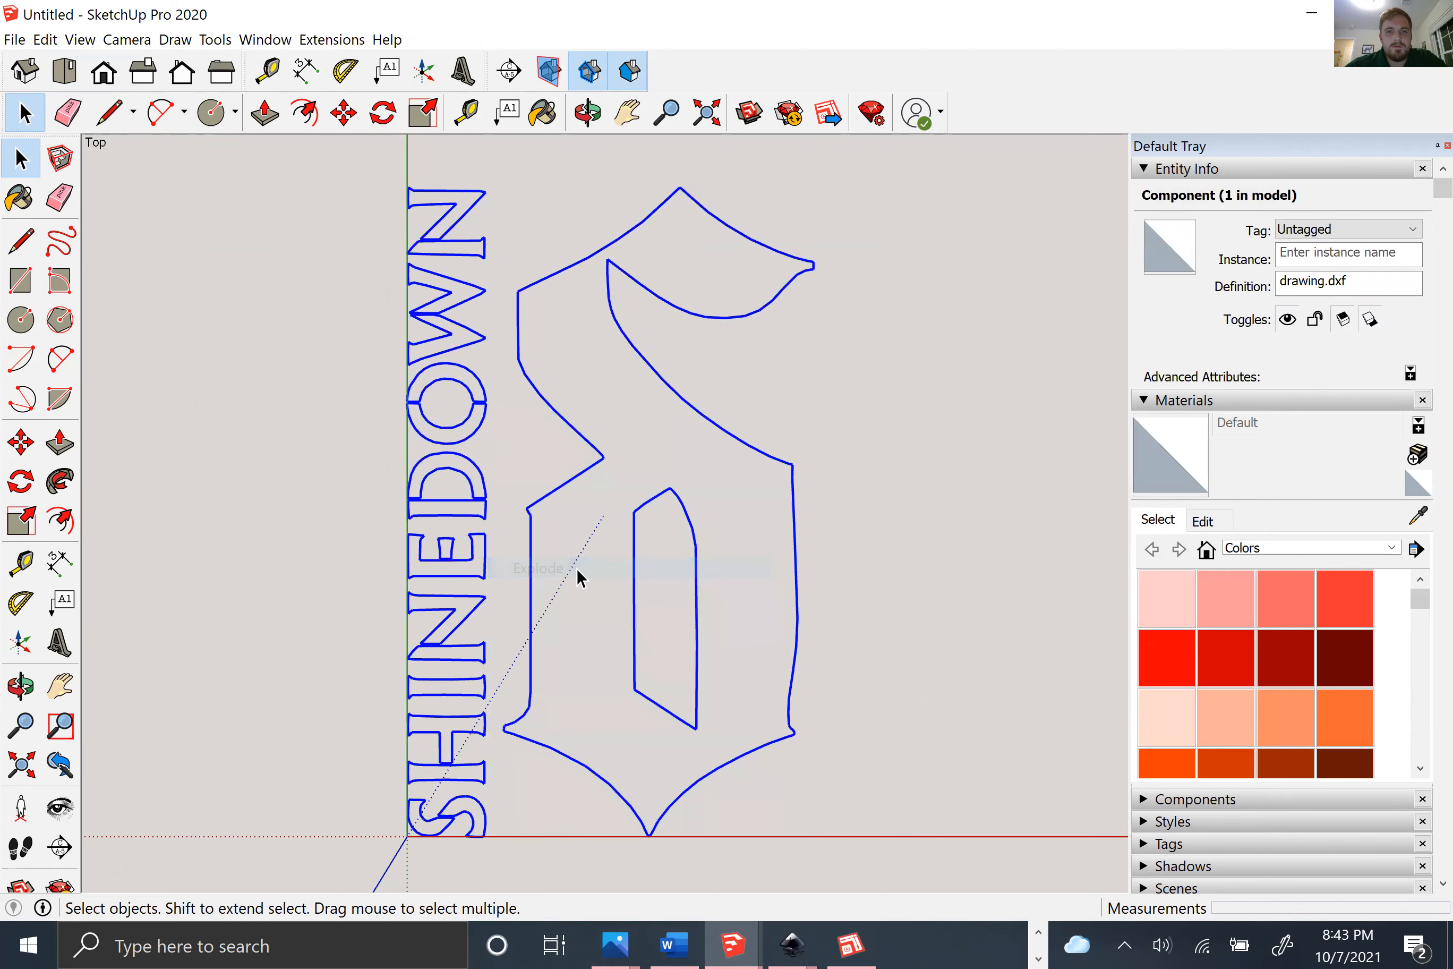
Step: Check the exploded logo by selecting edges along the large letter's inner curve, and clear the selection
click(863, 431)
click(653, 369)
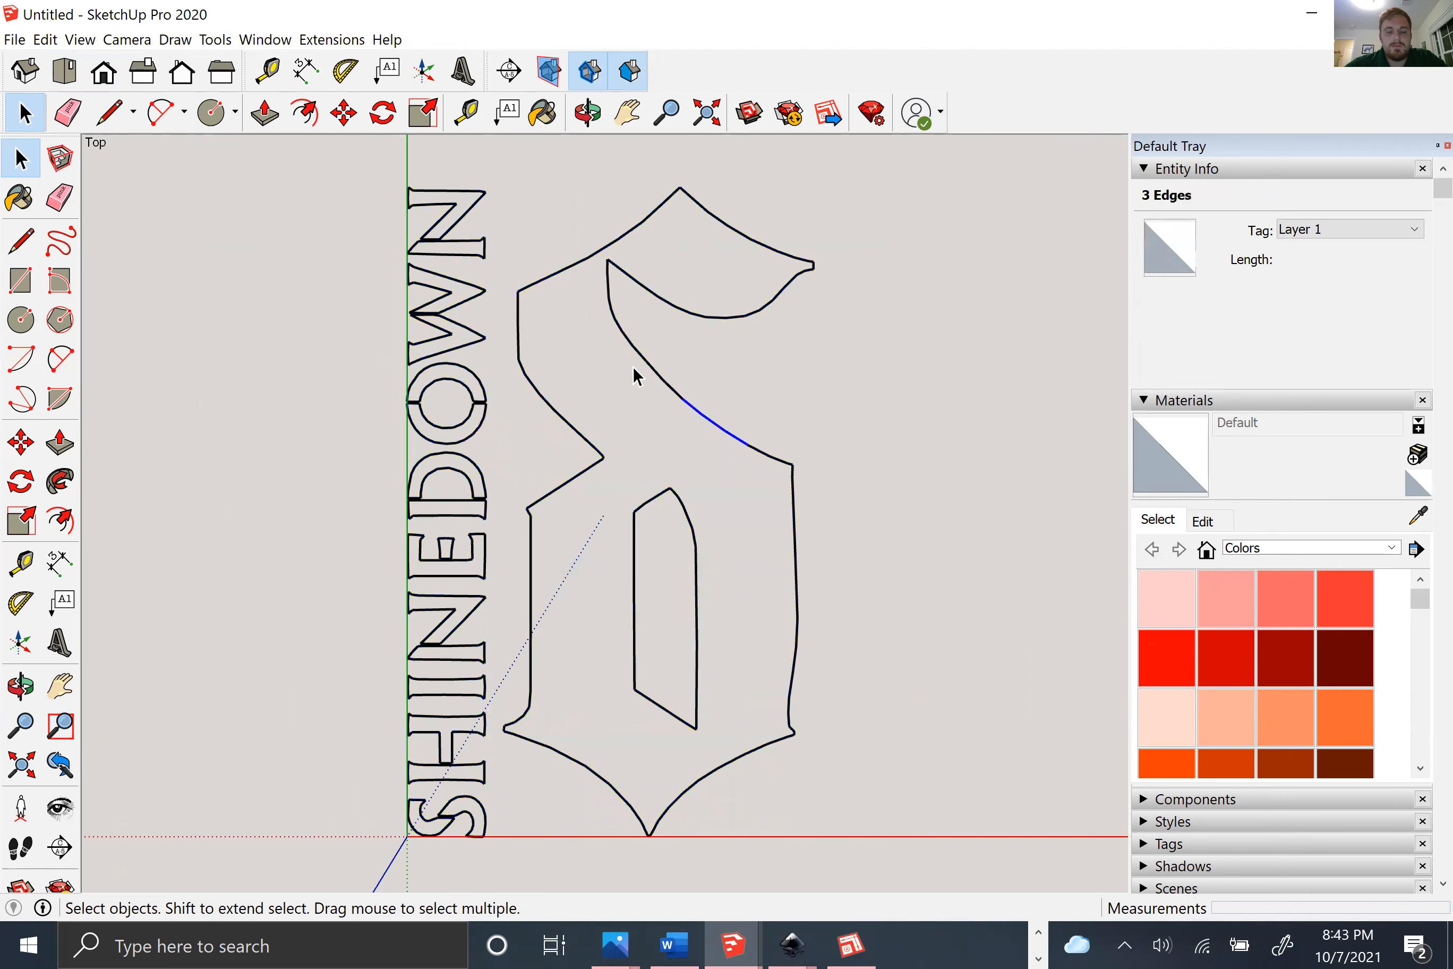
click(702, 446)
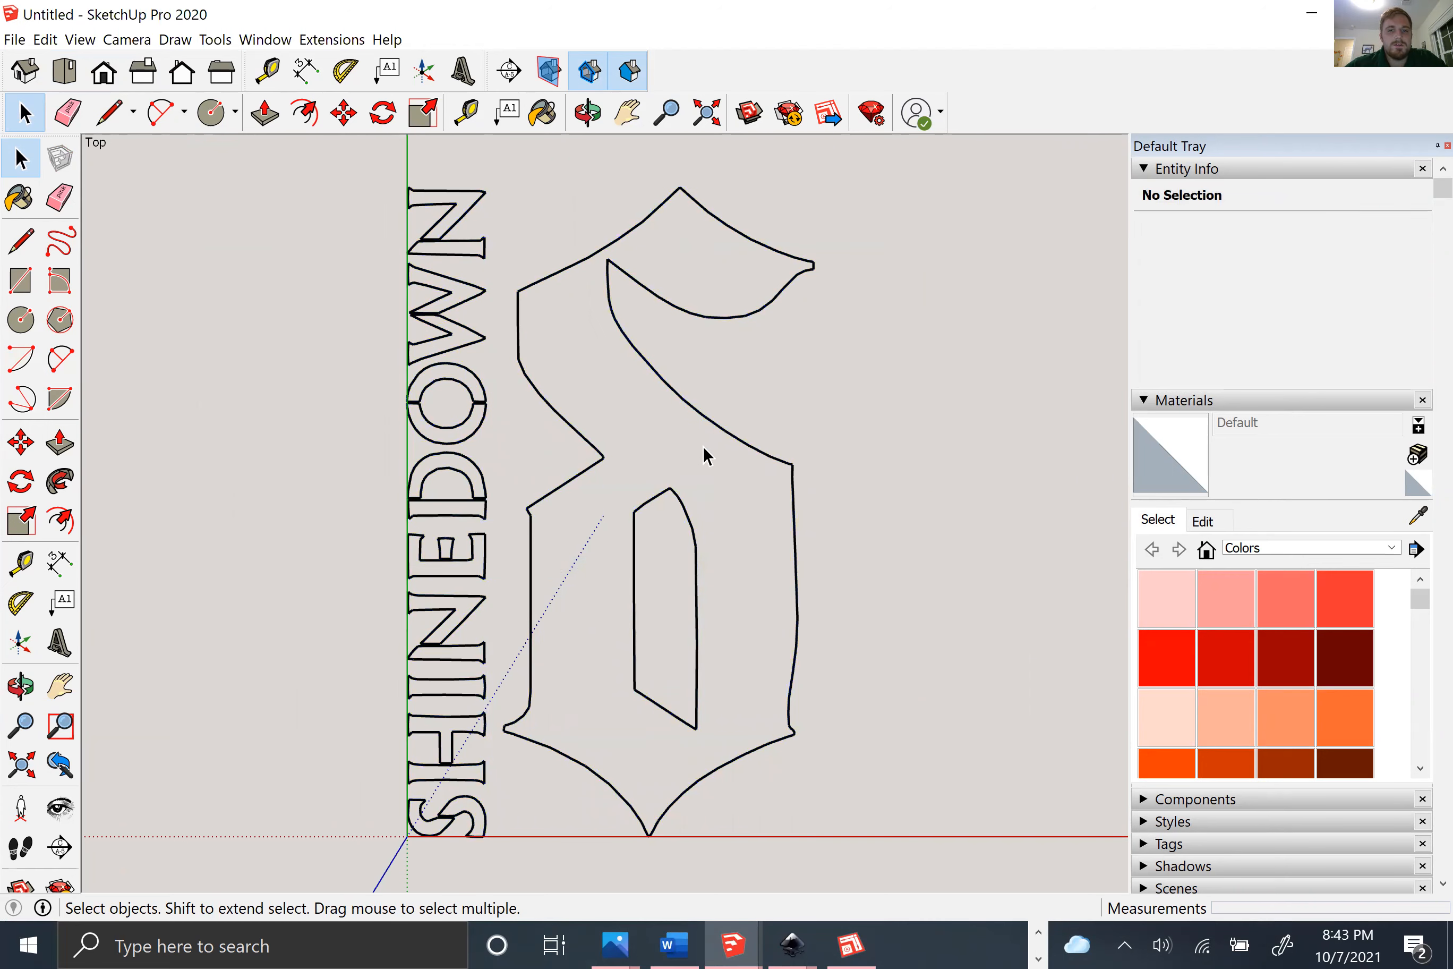
scroll(703, 446, down, 1)
scroll(702, 447, up, 1)
middle_drag(702, 446, 694, 442)
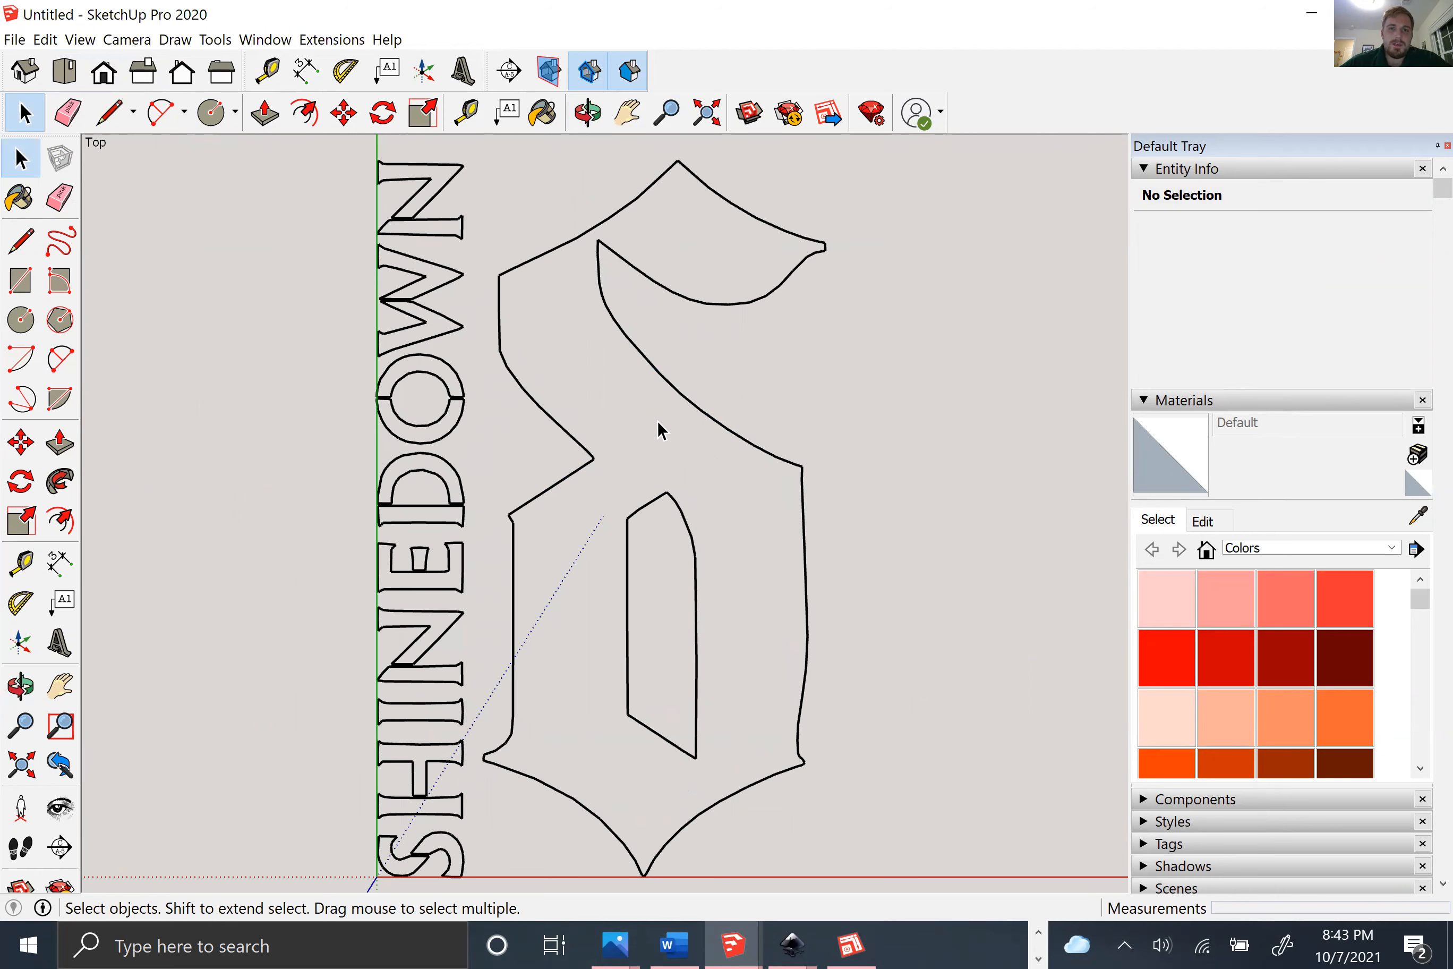
Step: From the top view, draw a line about 10.6 mm long across the large letter's narrow stroke to create its face, and erase the line
mouse_move(875, 662)
middle_down()
mouse_move(928, 513)
mouse_move(662, 360)
mouse_move(576, 487)
mouse_move(550, 474)
middle_up()
click(64, 71)
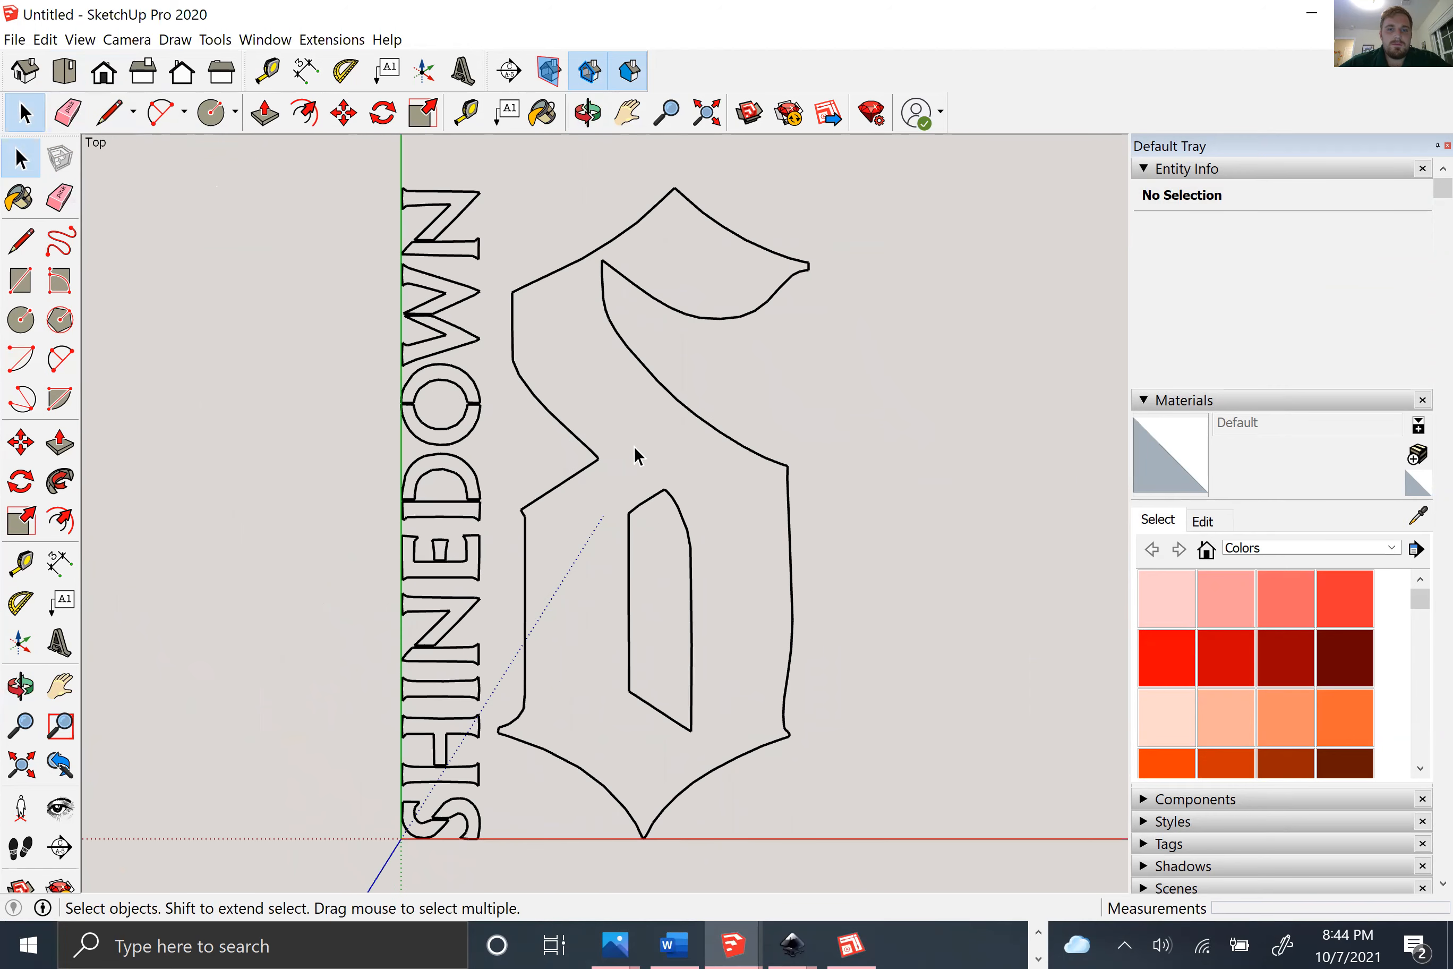
key(p)
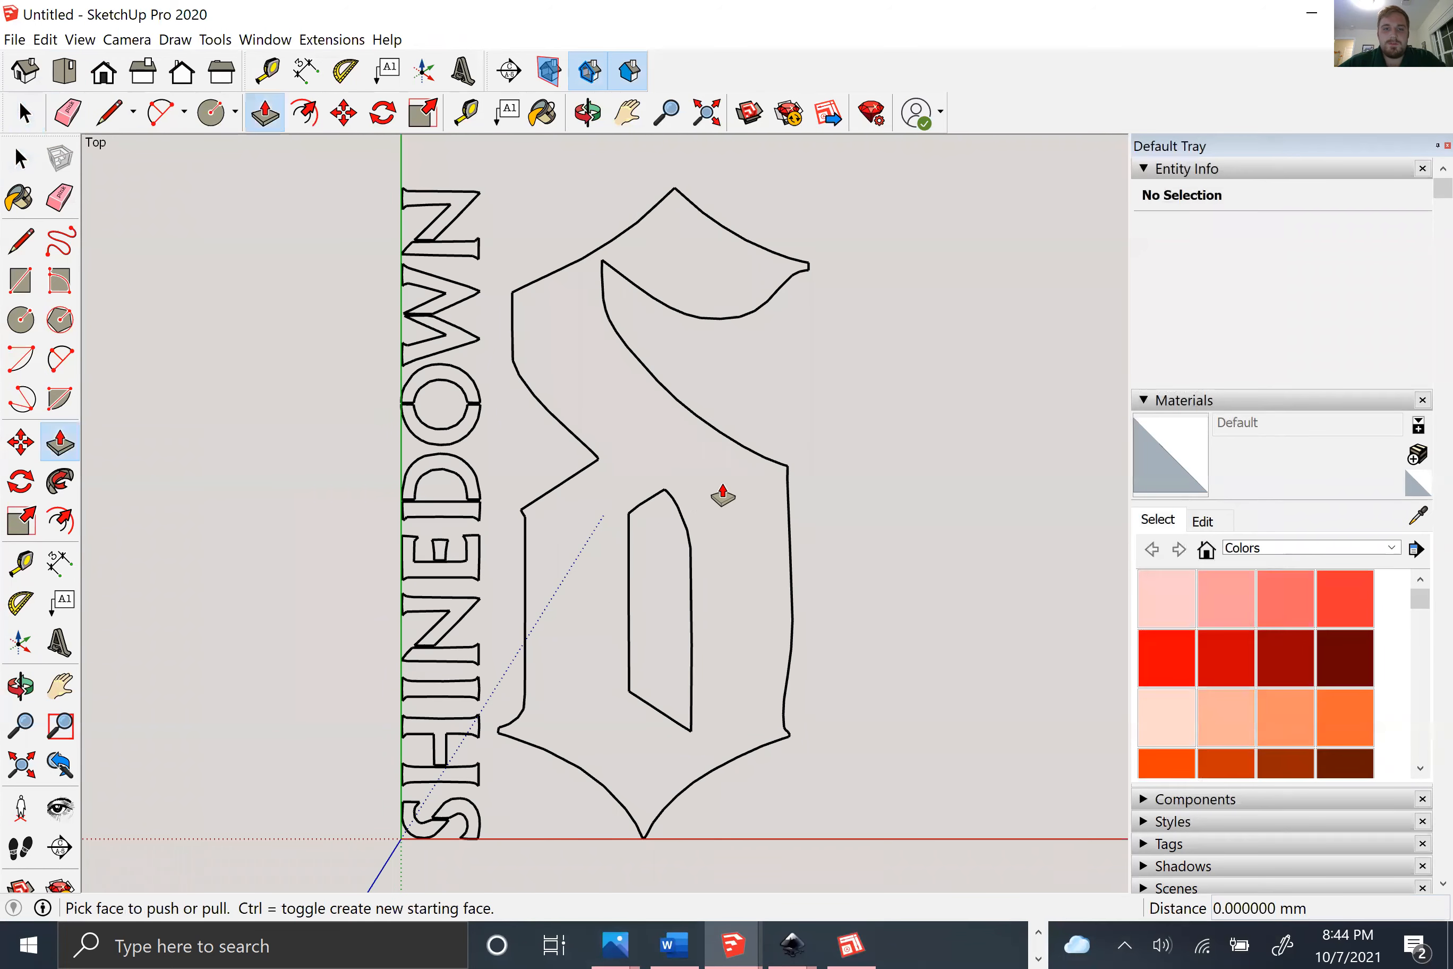
key(l)
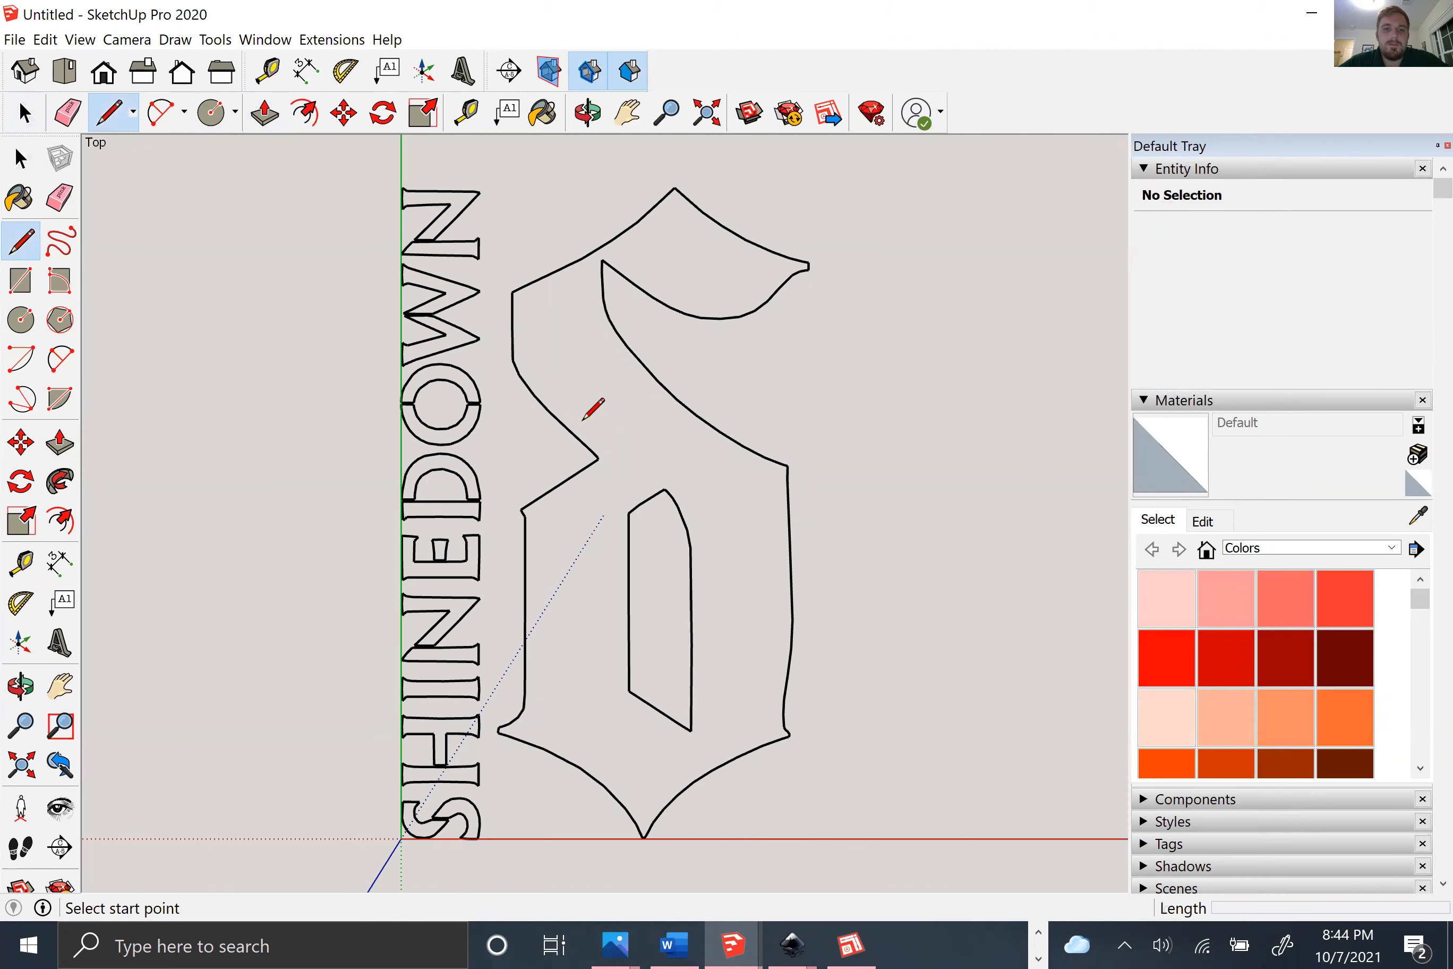
click(569, 430)
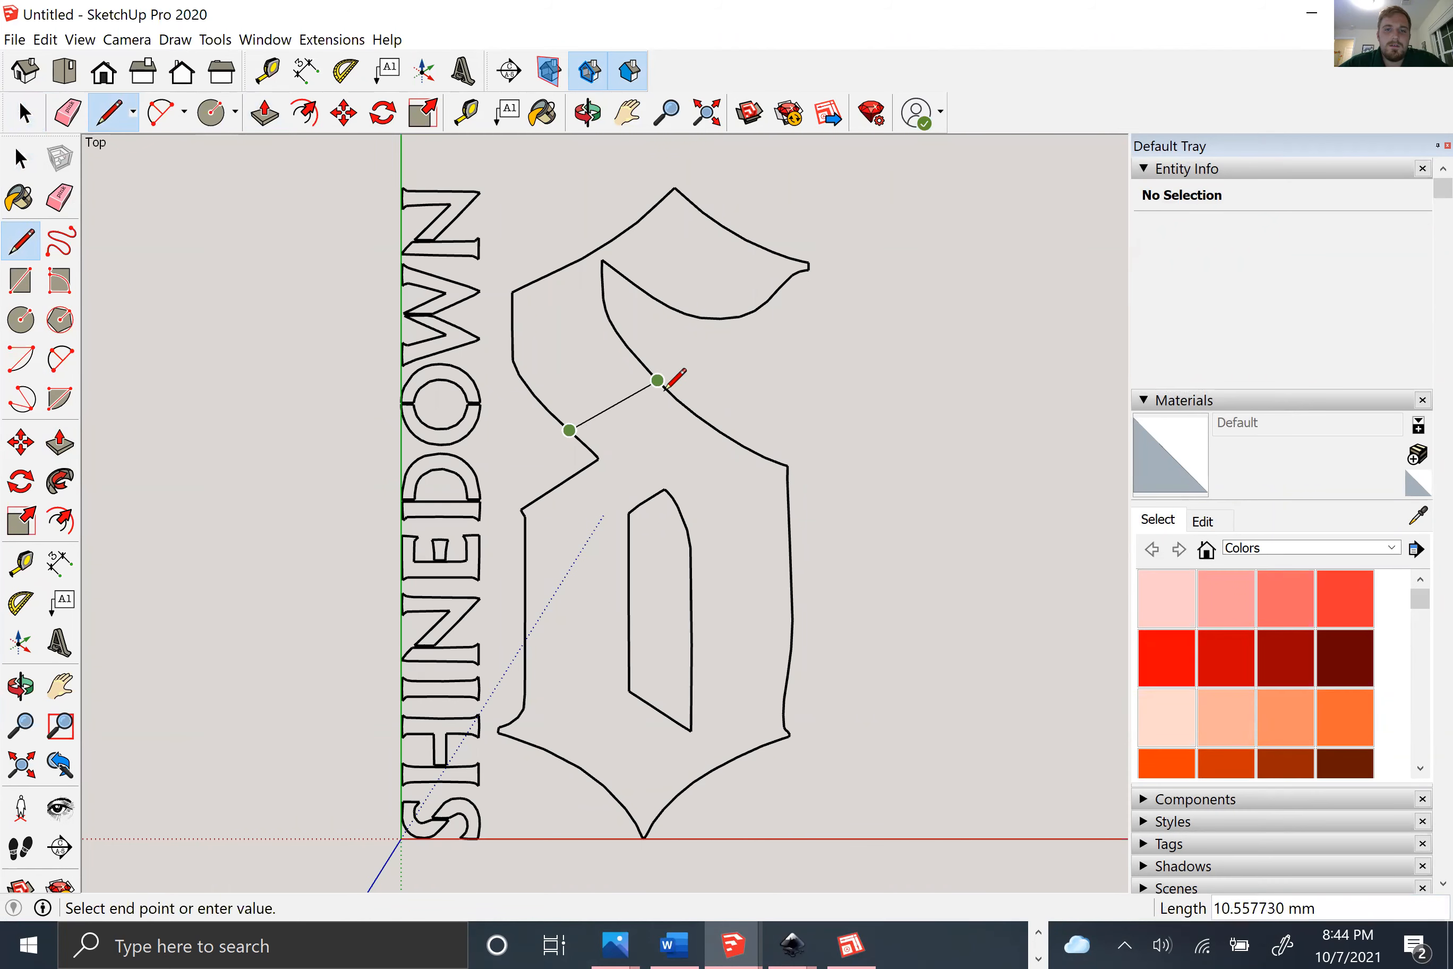
click(663, 382)
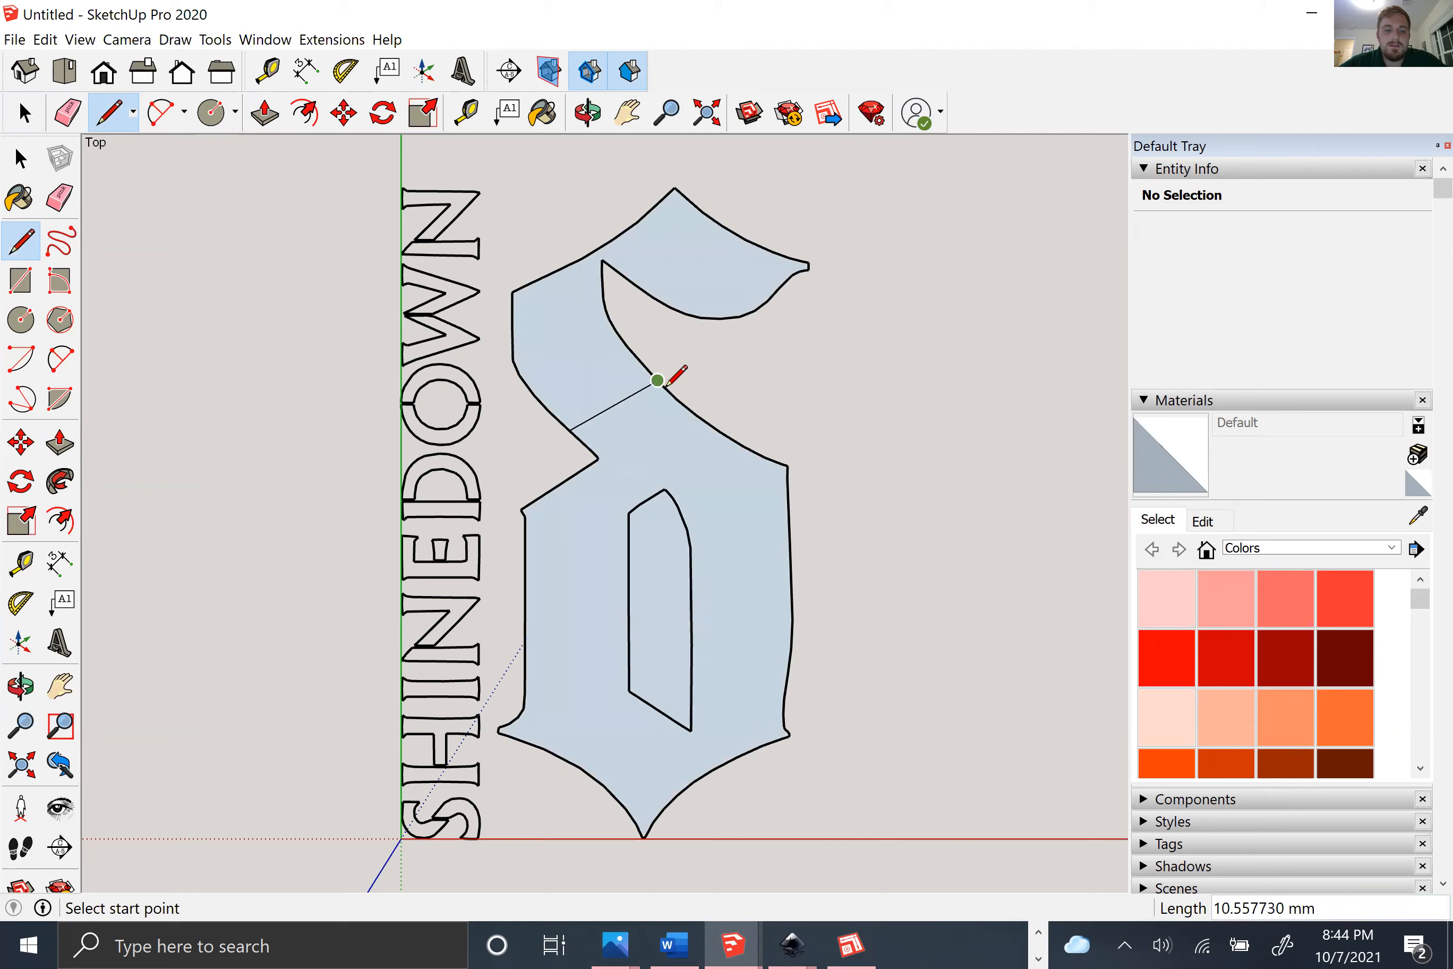
key(e)
click(619, 401)
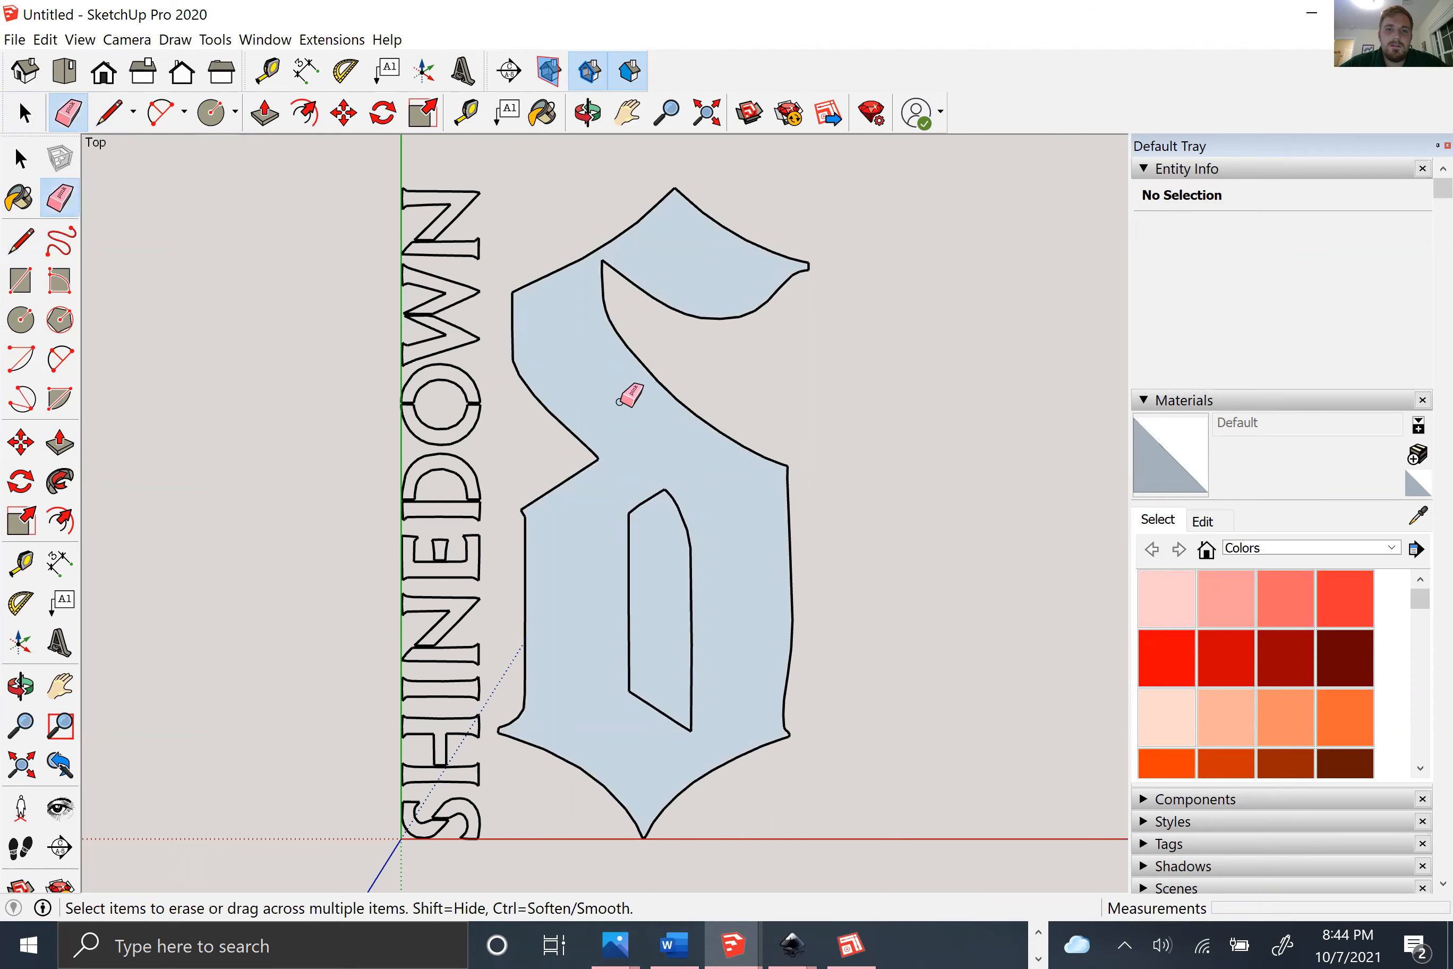
Step: Try to extrude the large letter's face about 1.4 mm with Push/Pull, and undo the extrusion
middle_drag(793, 657, 544, 313)
scroll(742, 609, up, 2)
key(space)
key(p)
scroll(719, 603, up, 2)
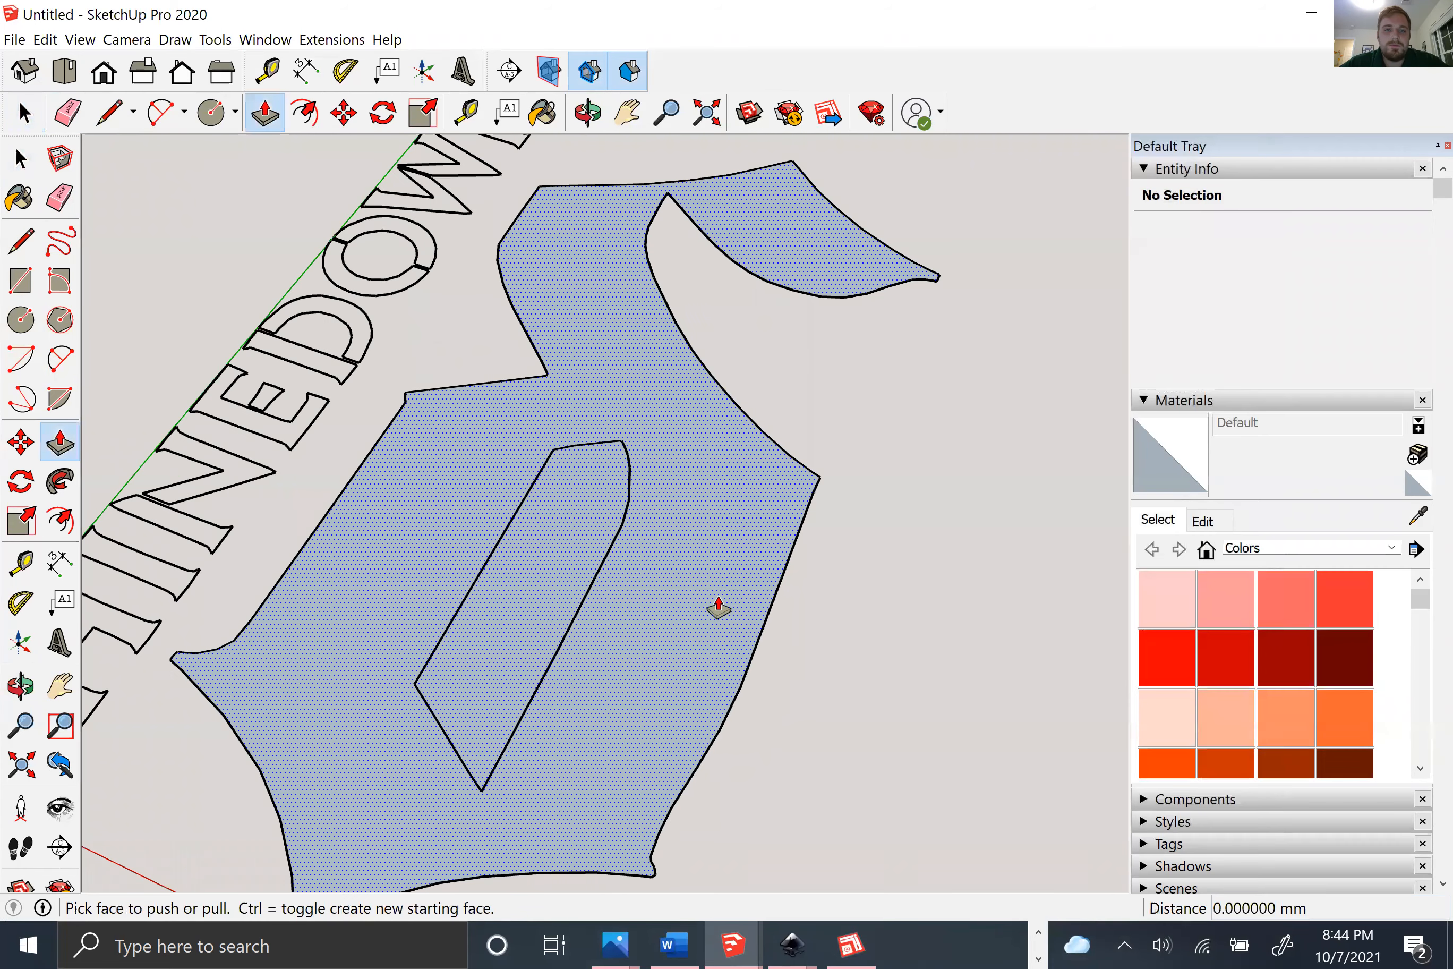
click(716, 594)
click(717, 619)
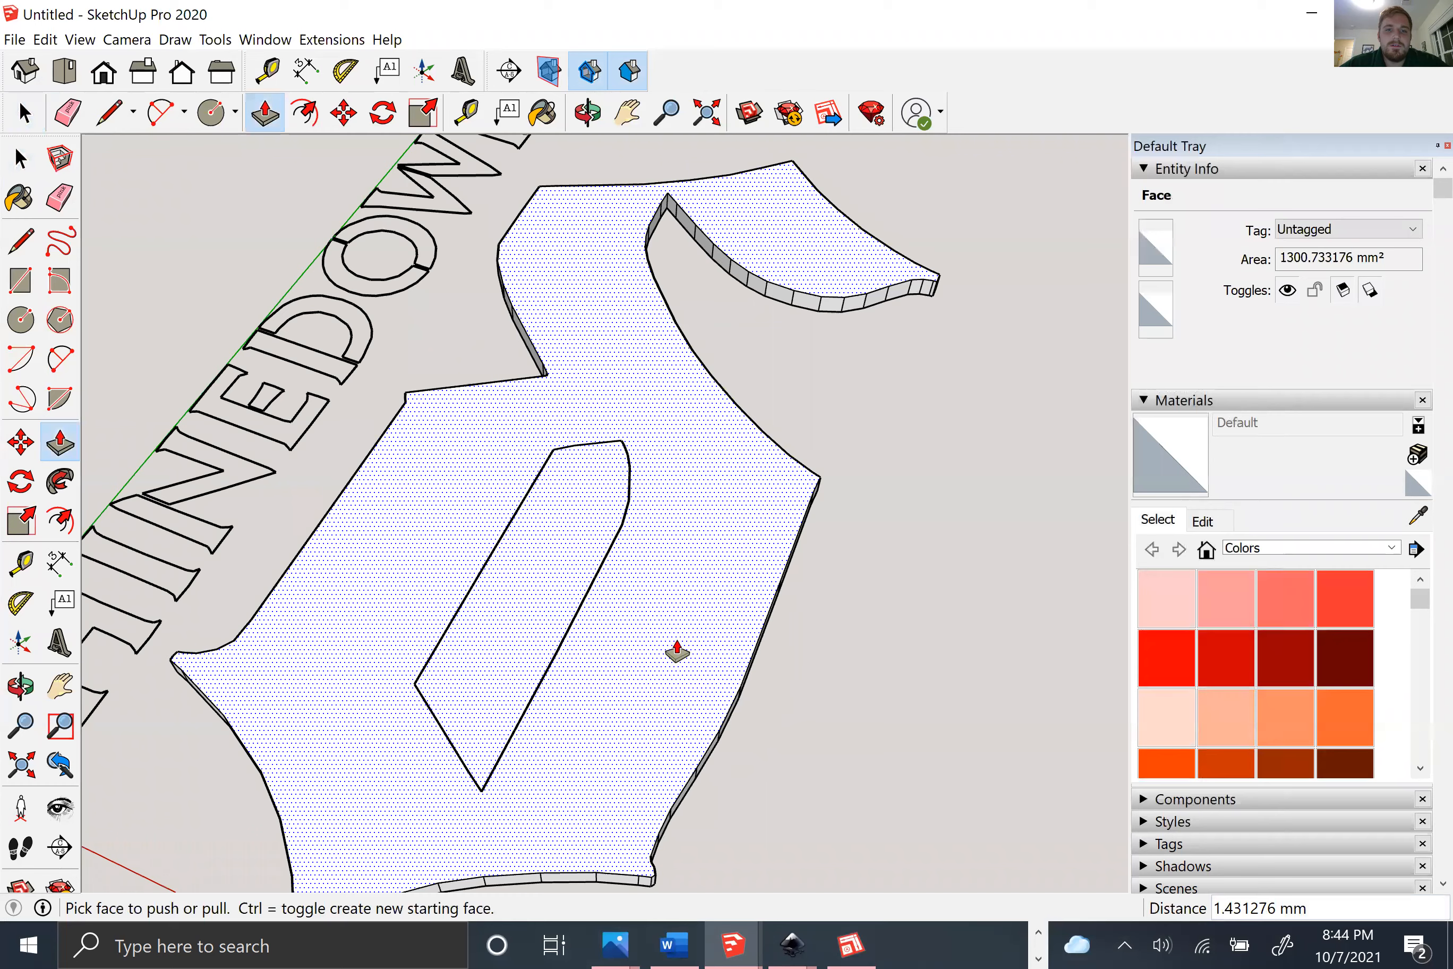
click(677, 653)
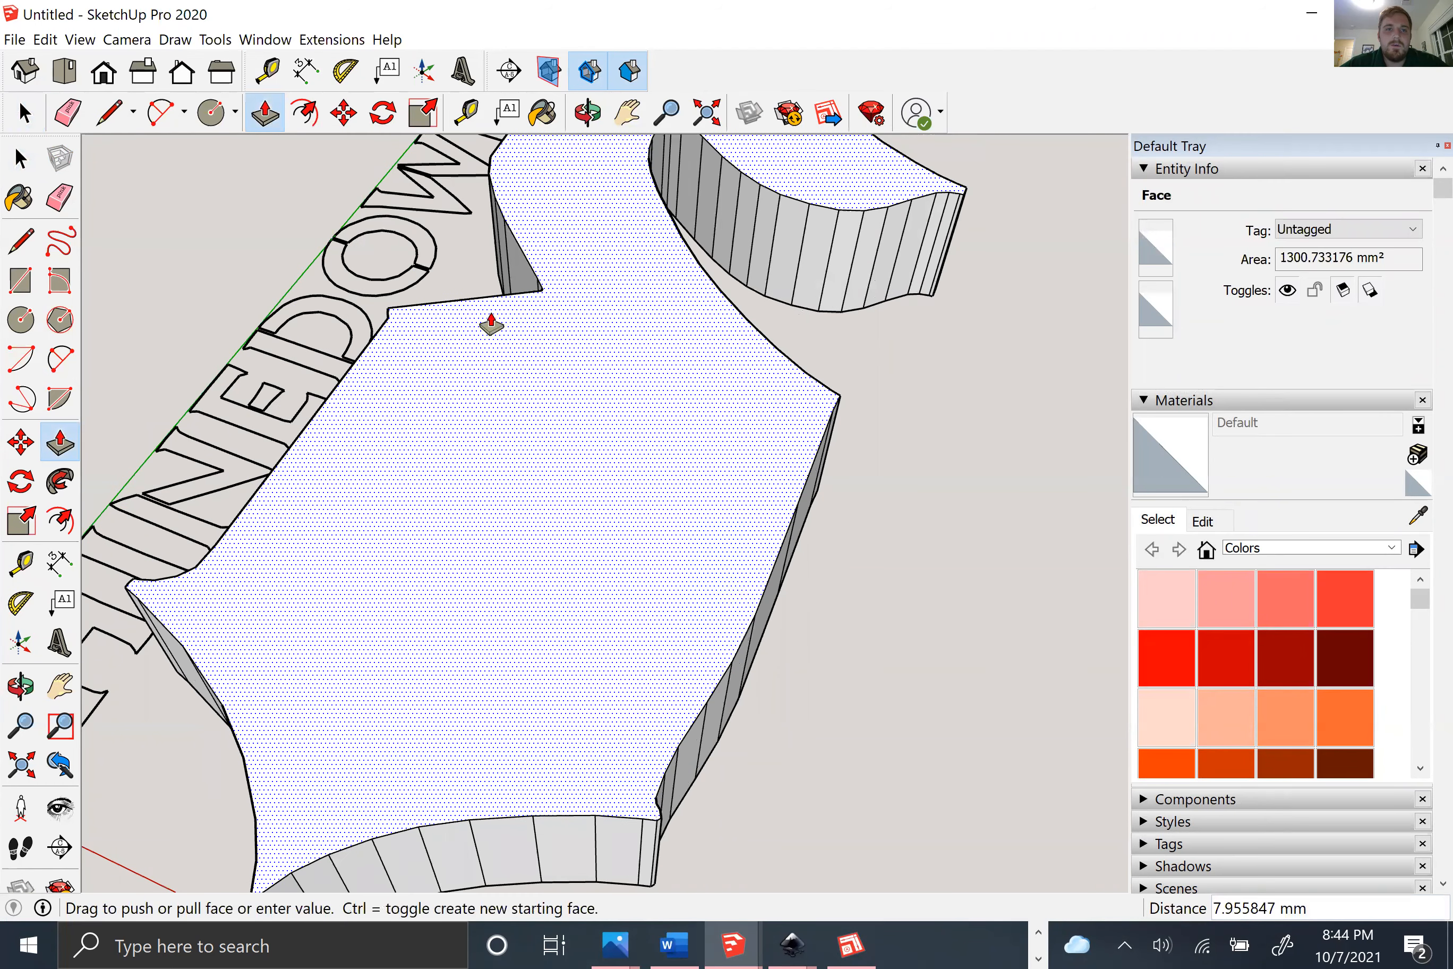
key(ctrl+z)
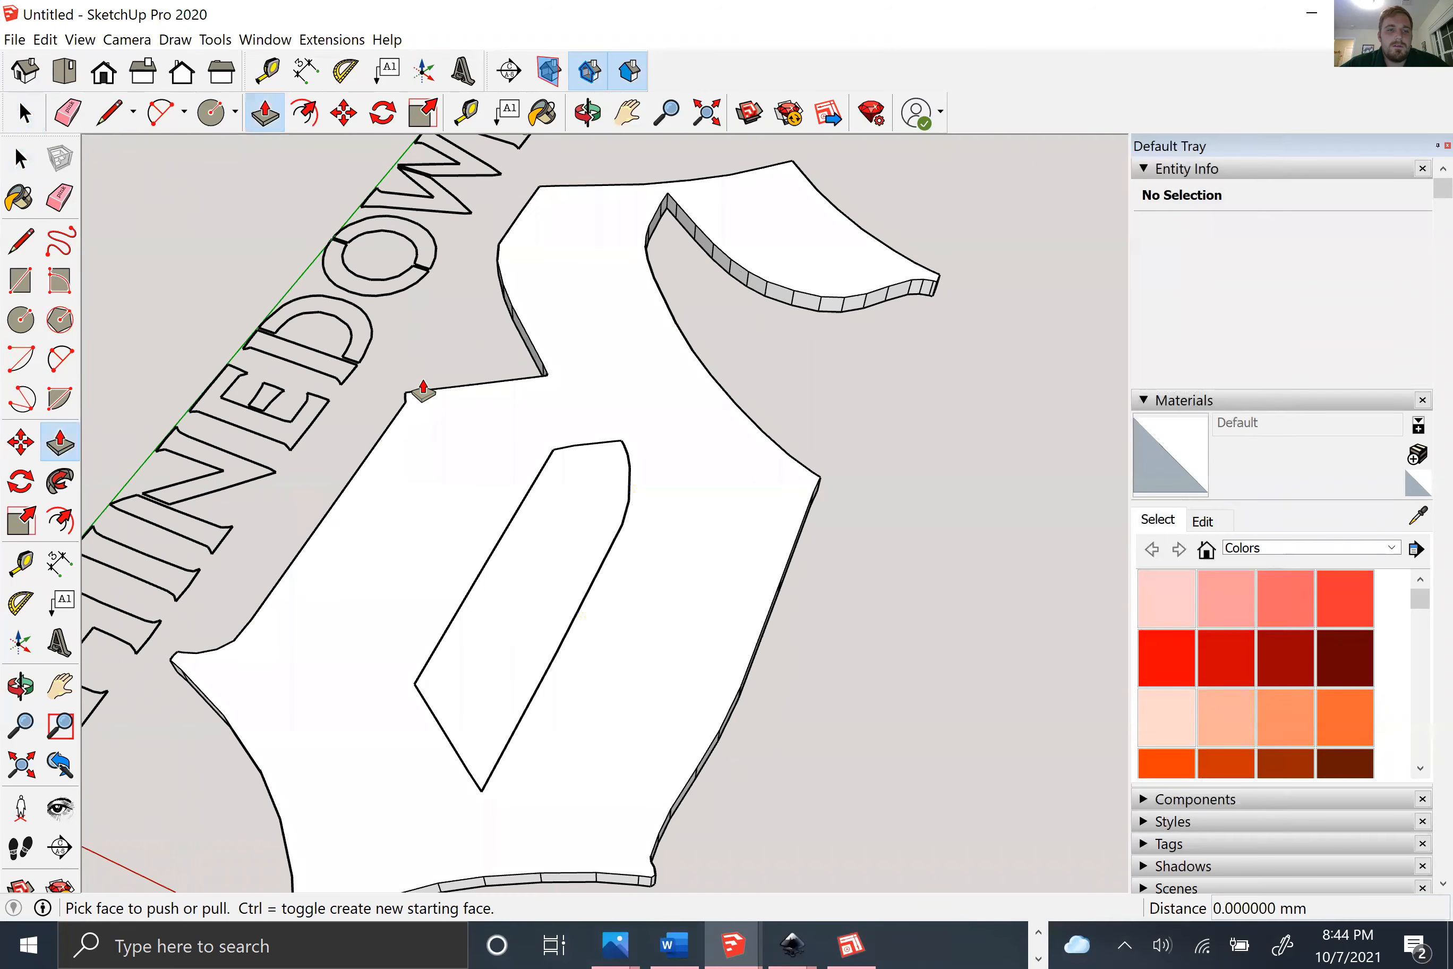
scroll(422, 390, down, 1)
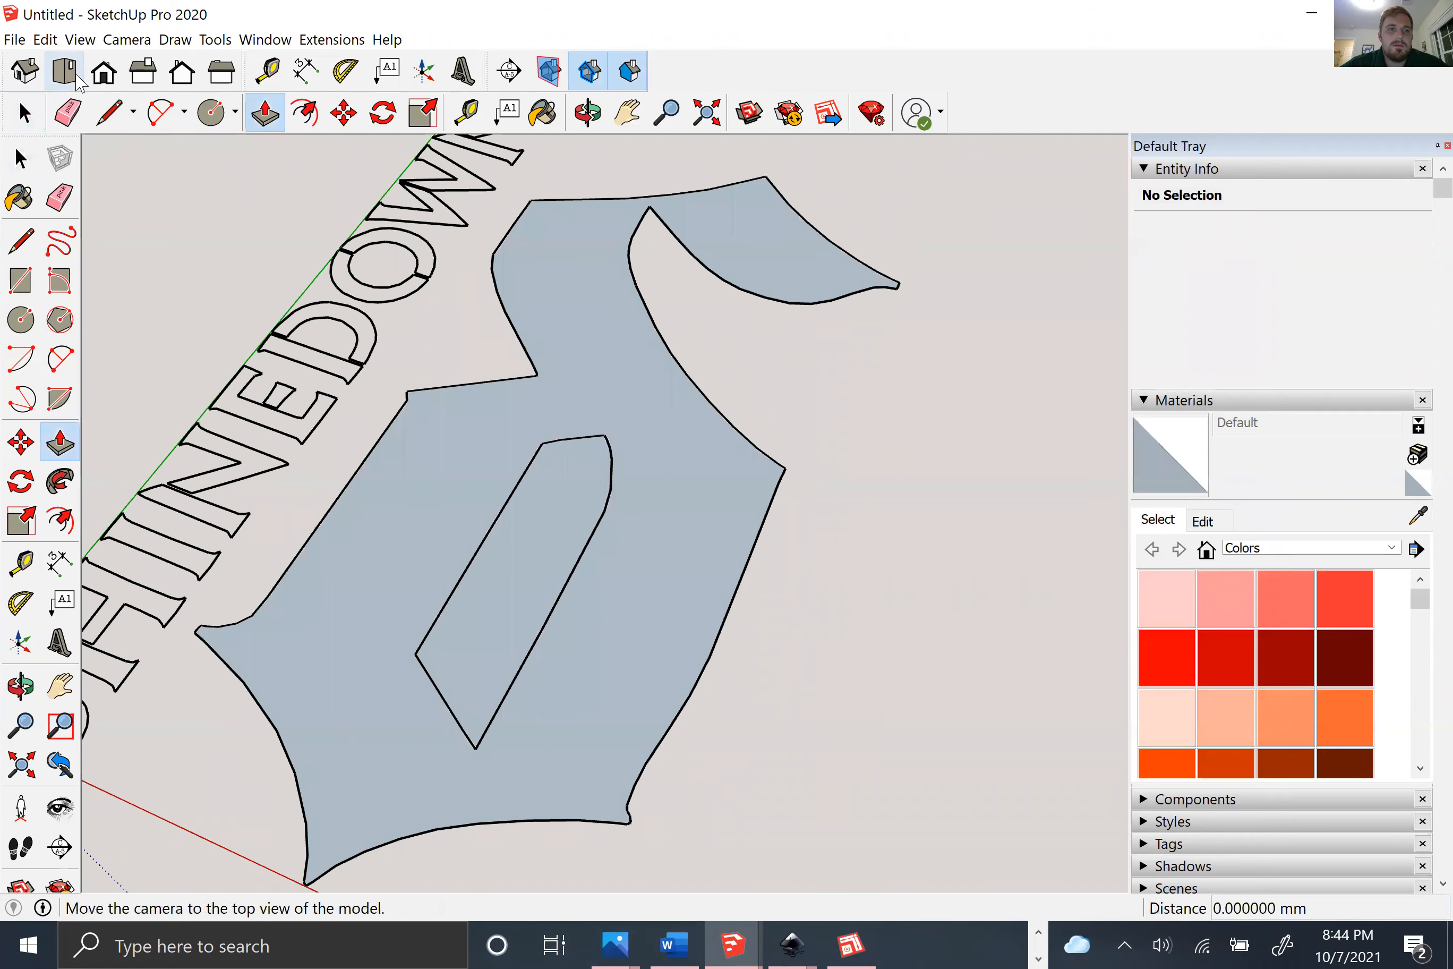
Step: Split the letter's inner opening from the top view with a line about 6.5 mm long and delete the face below it
click(65, 71)
key(l)
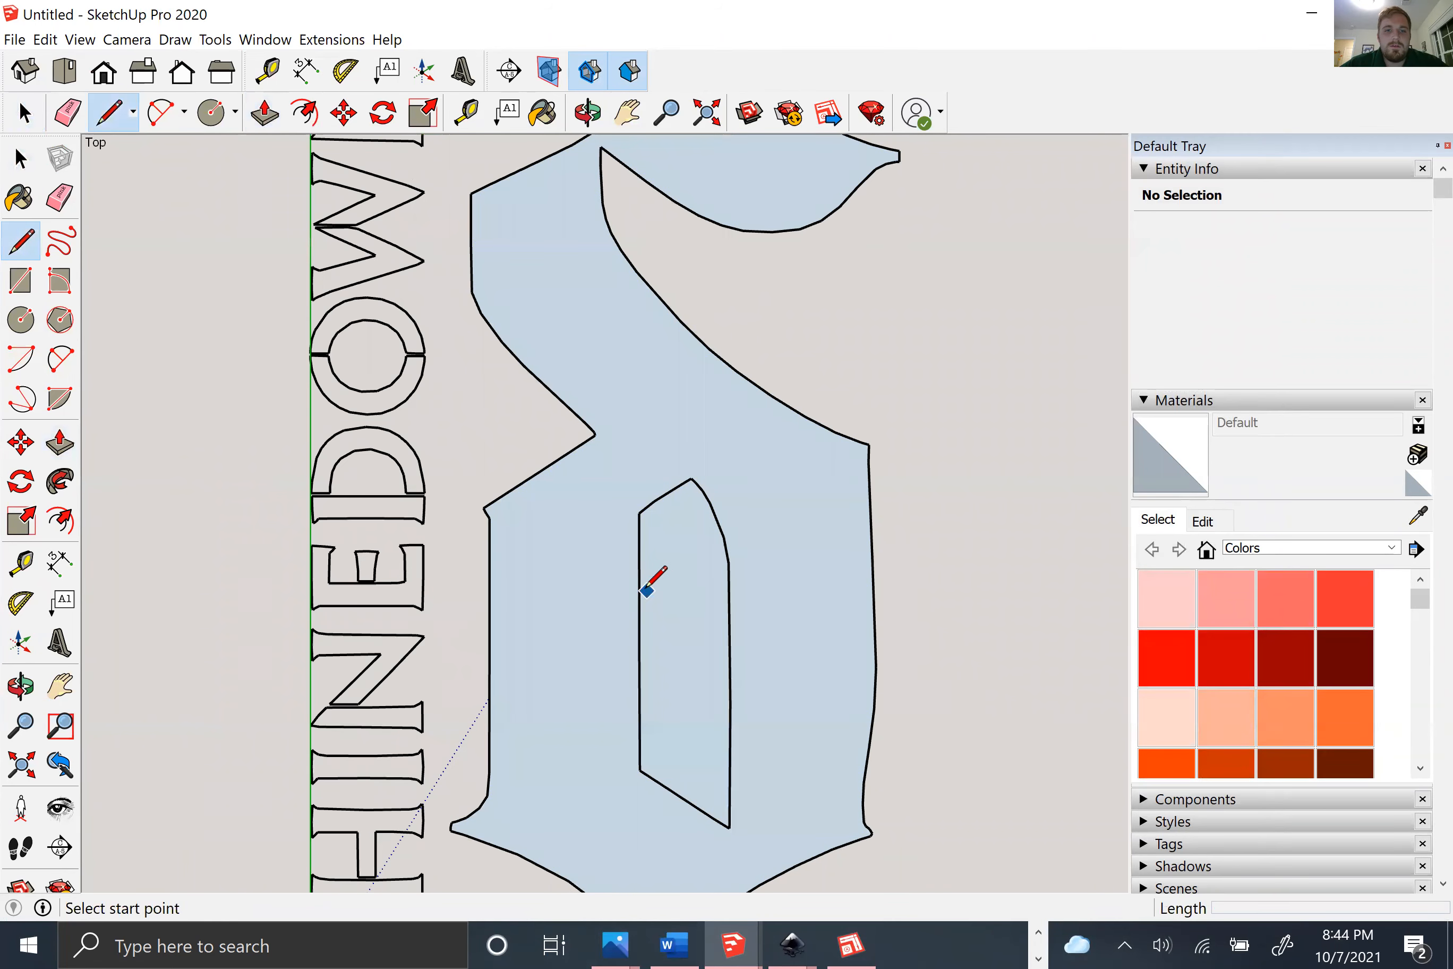
click(639, 578)
click(729, 562)
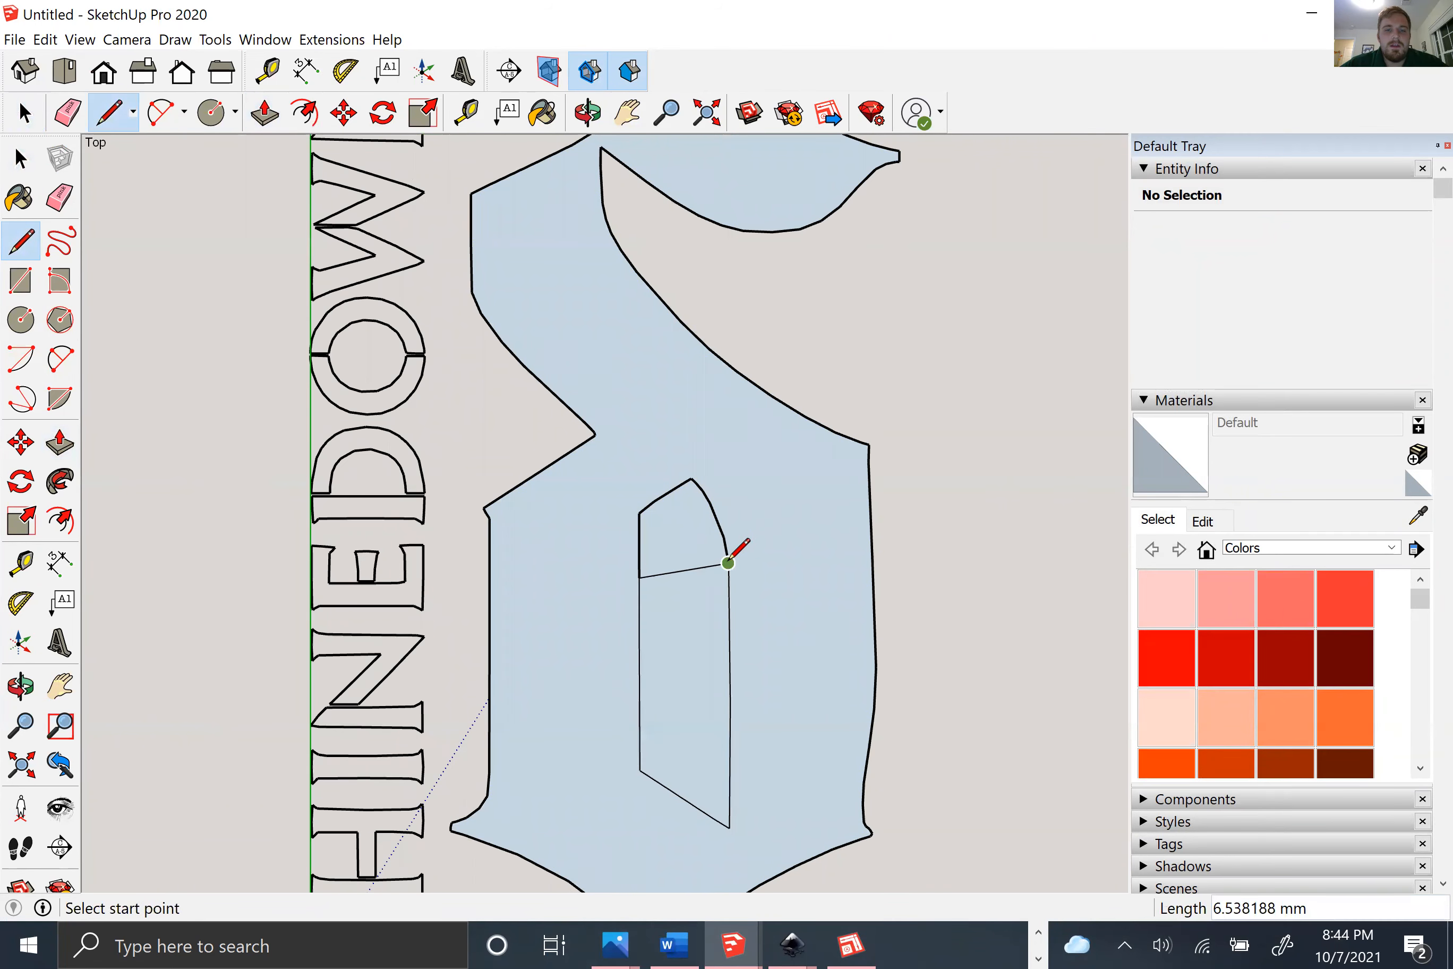
key(space)
click(712, 594)
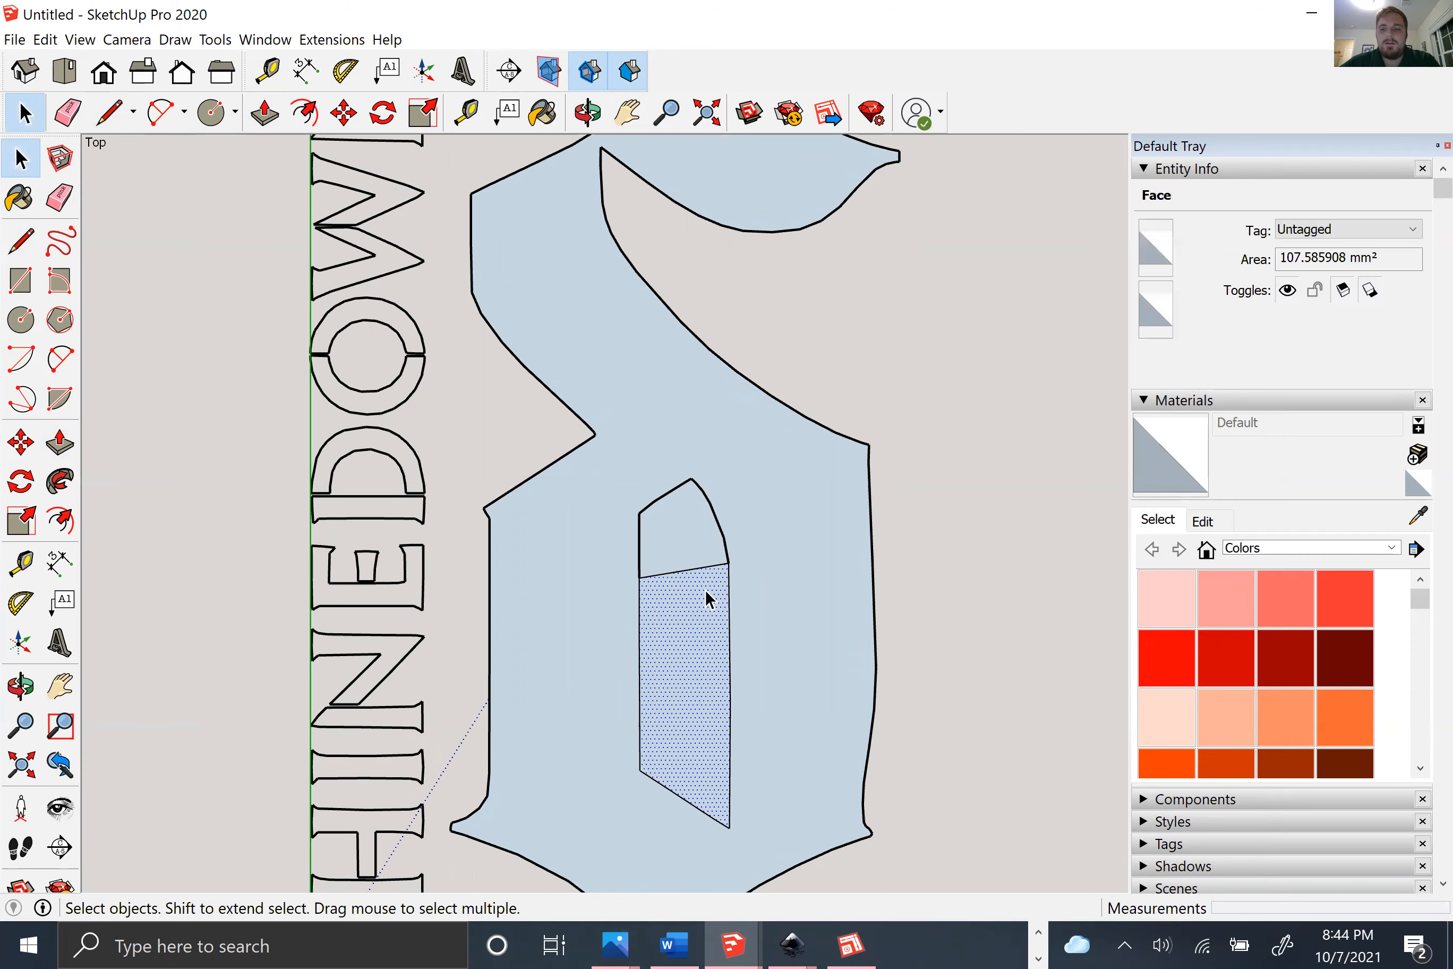
key(Delete)
Step: Undo the deletion of the lower face and the dividing line across the opening
click(684, 555)
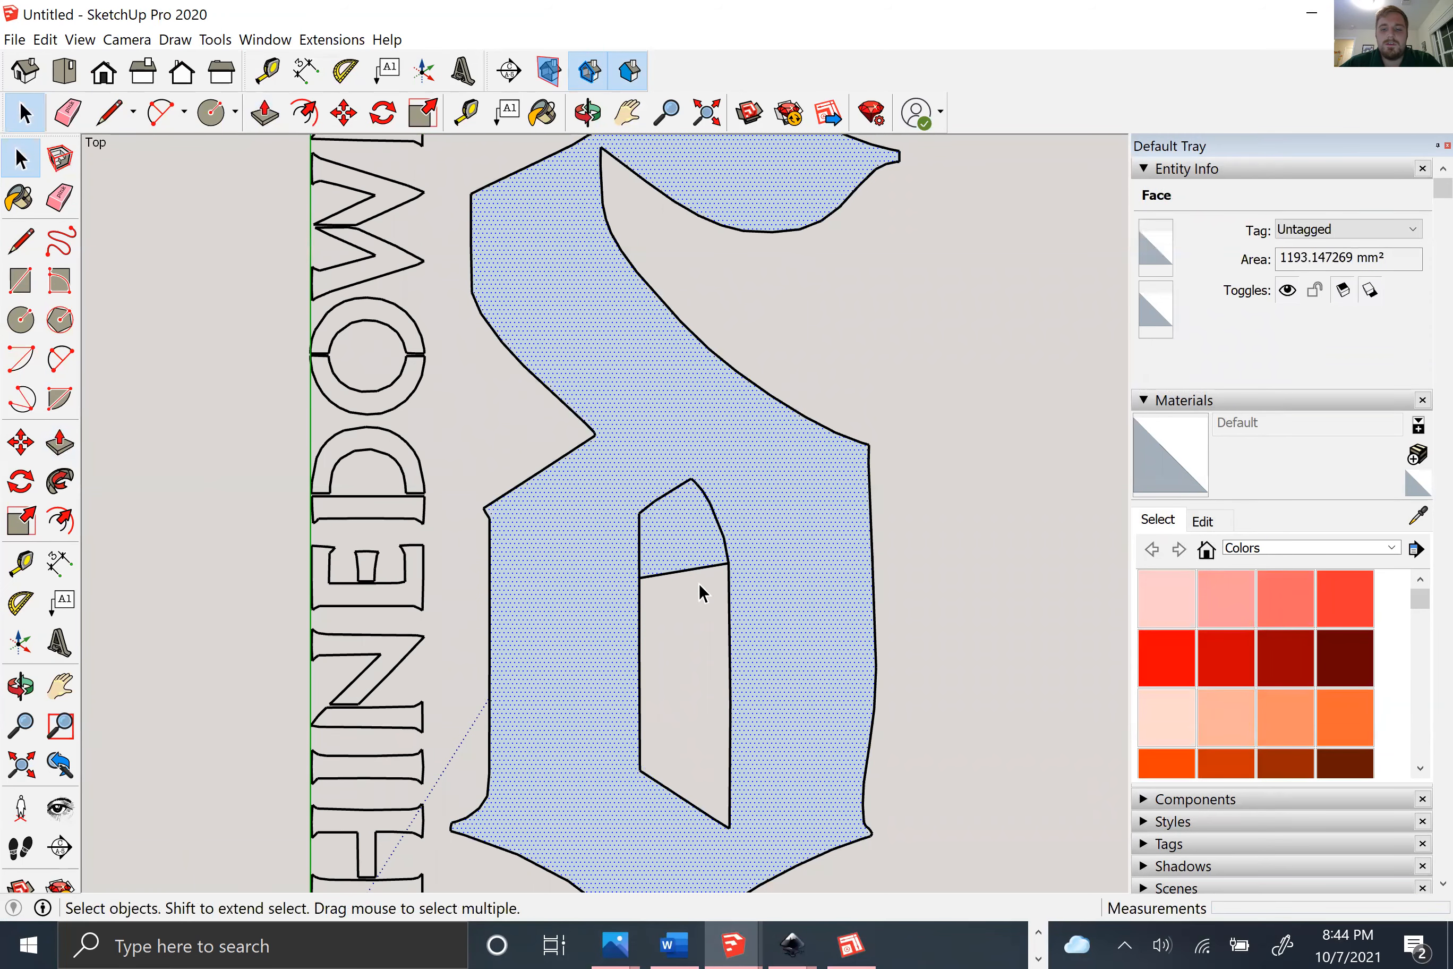
key(l)
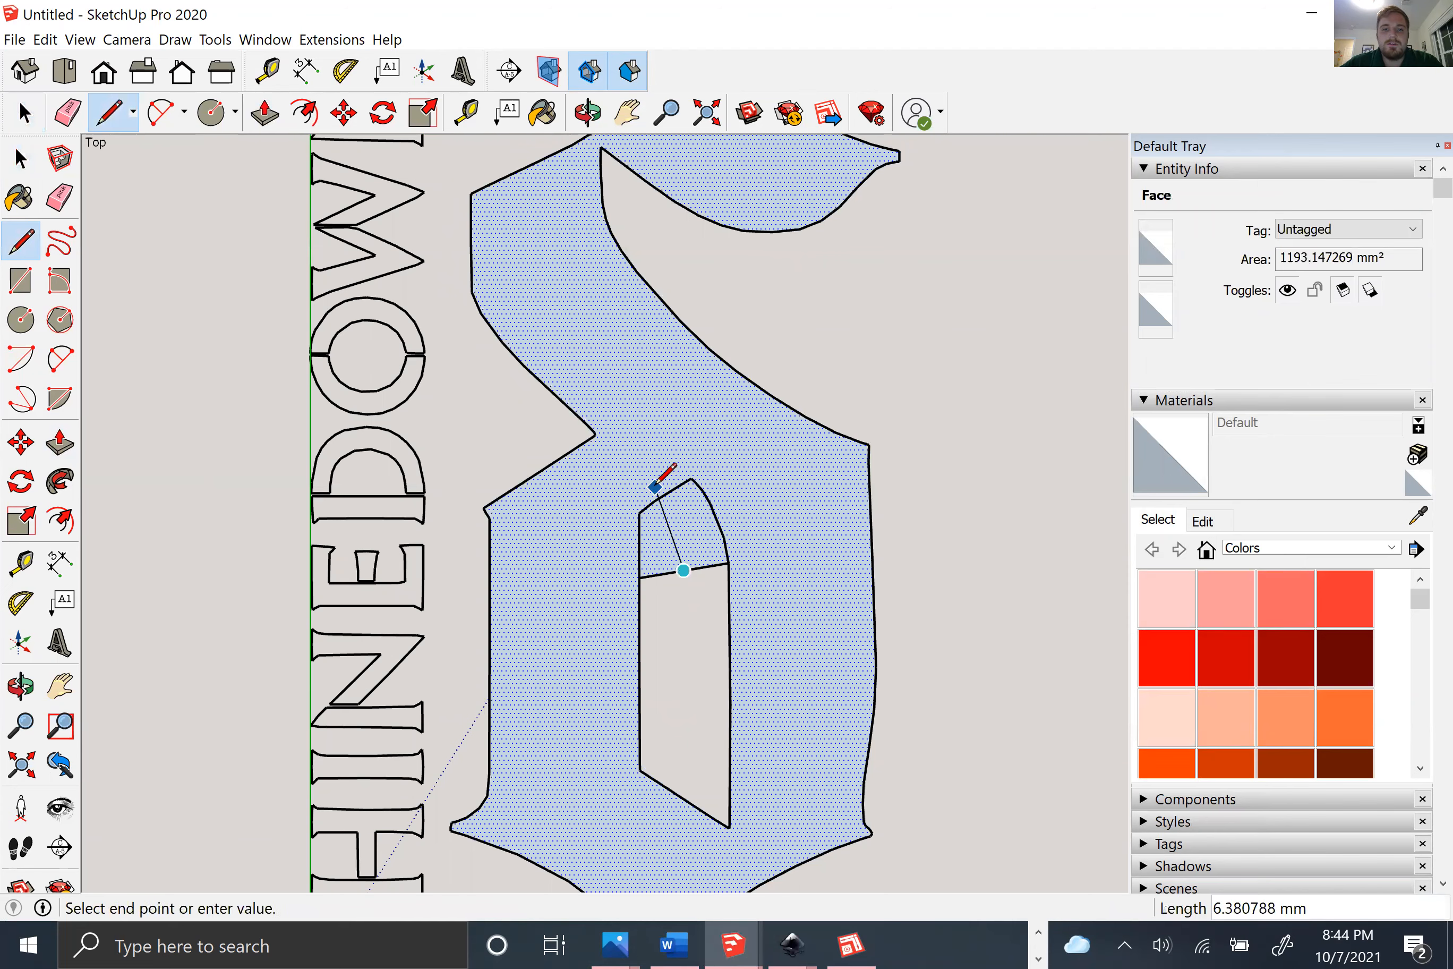
key(space)
key(ctrl+z)
key(ctrl+z)
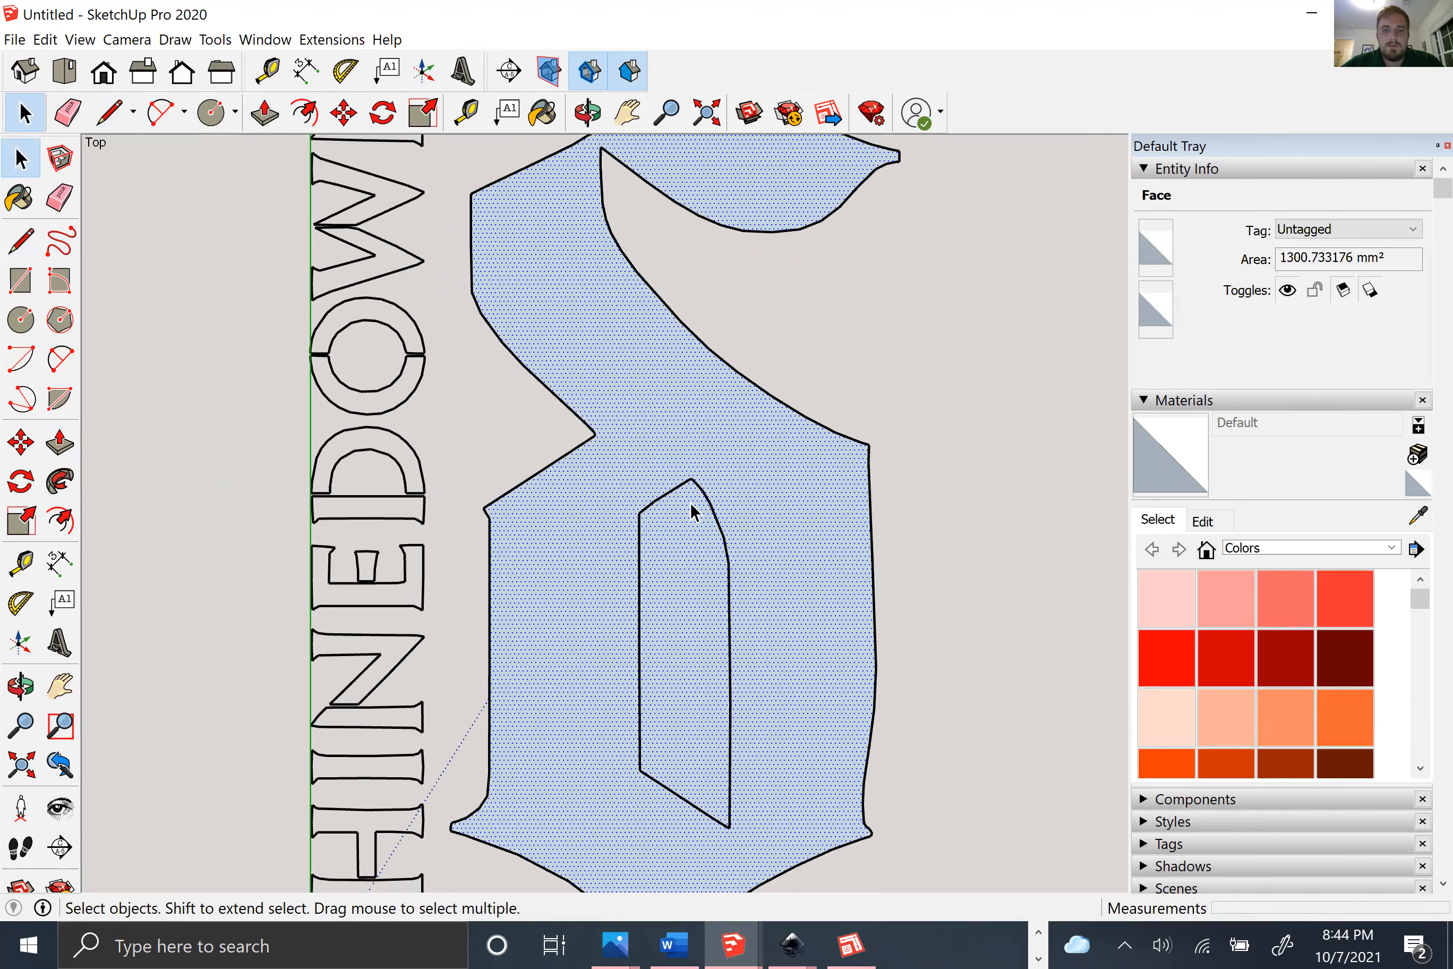
Step: Draw a diagonal line from the inner opening's top corner to its lower-left corner
key(l)
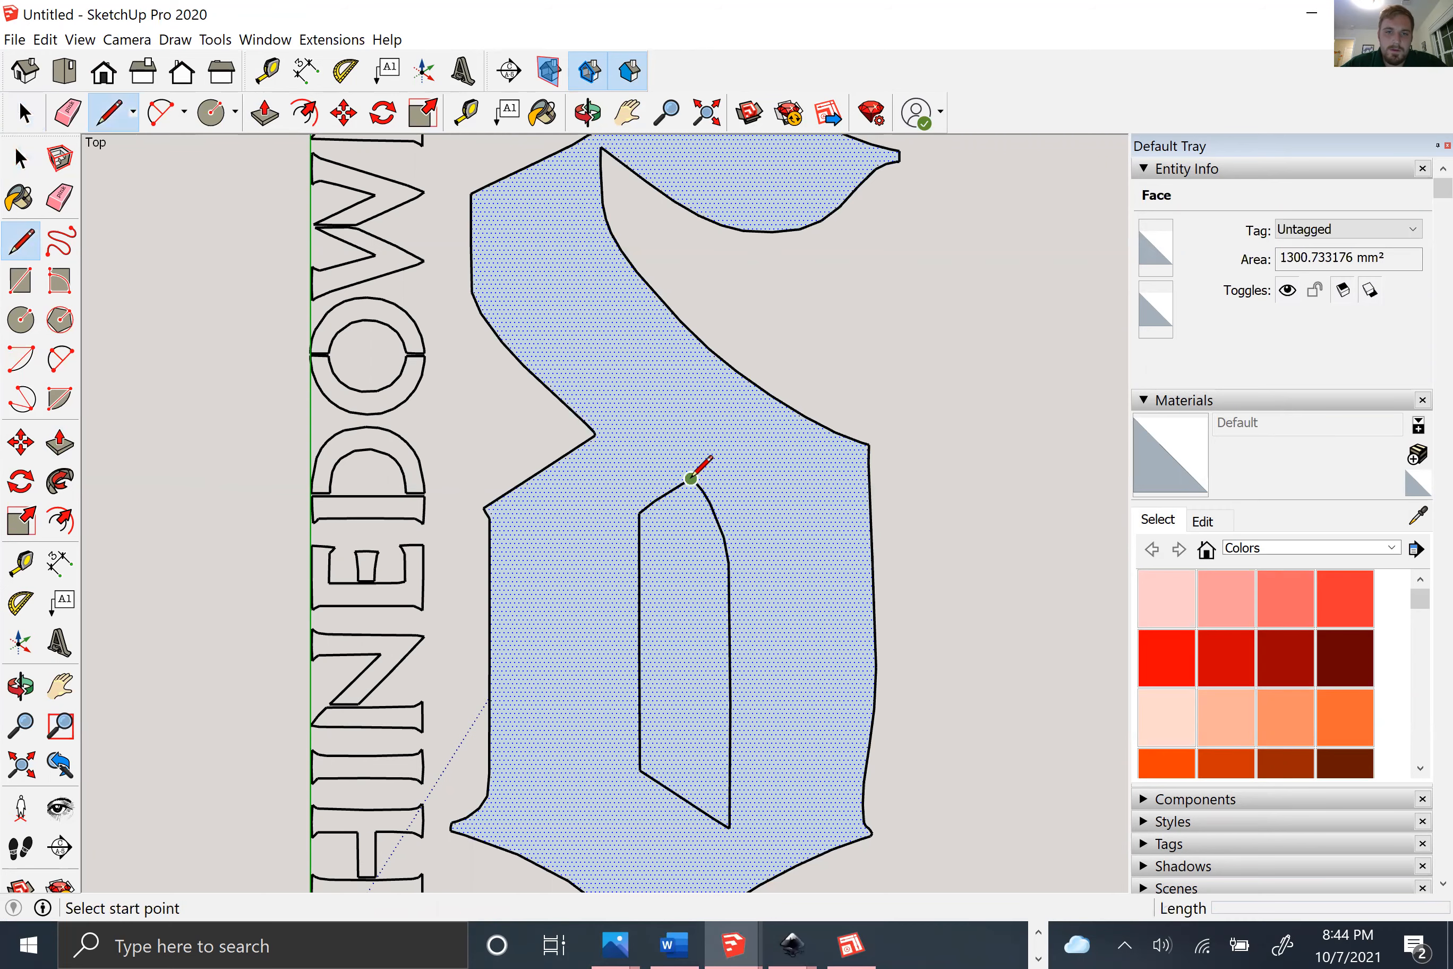
scroll(691, 476, up, 3)
click(690, 478)
scroll(691, 477, down, 3)
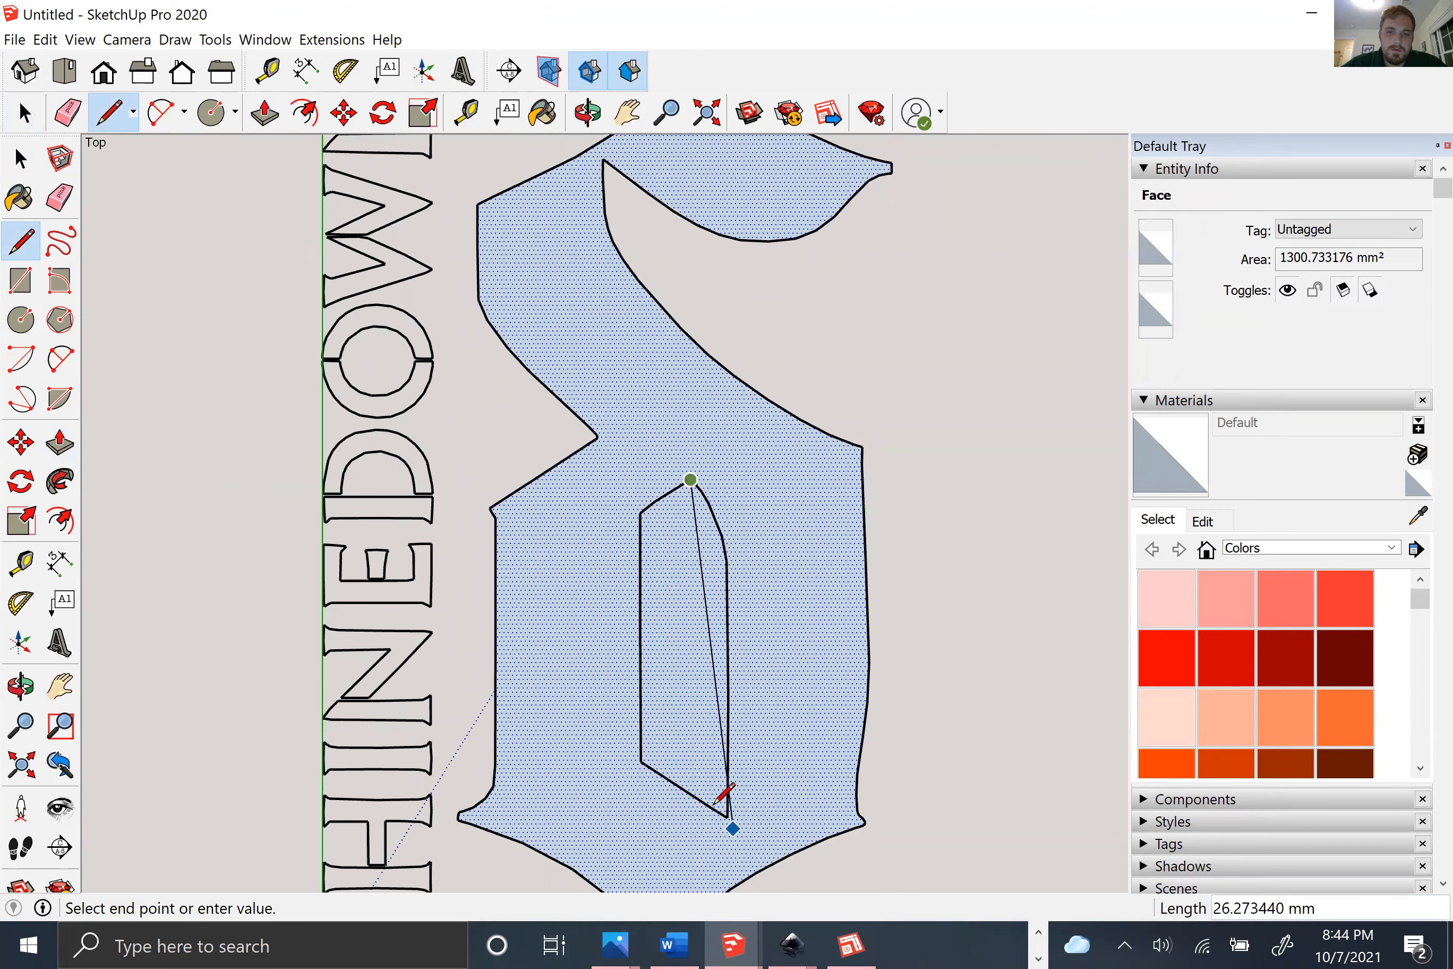
click(641, 761)
key(space)
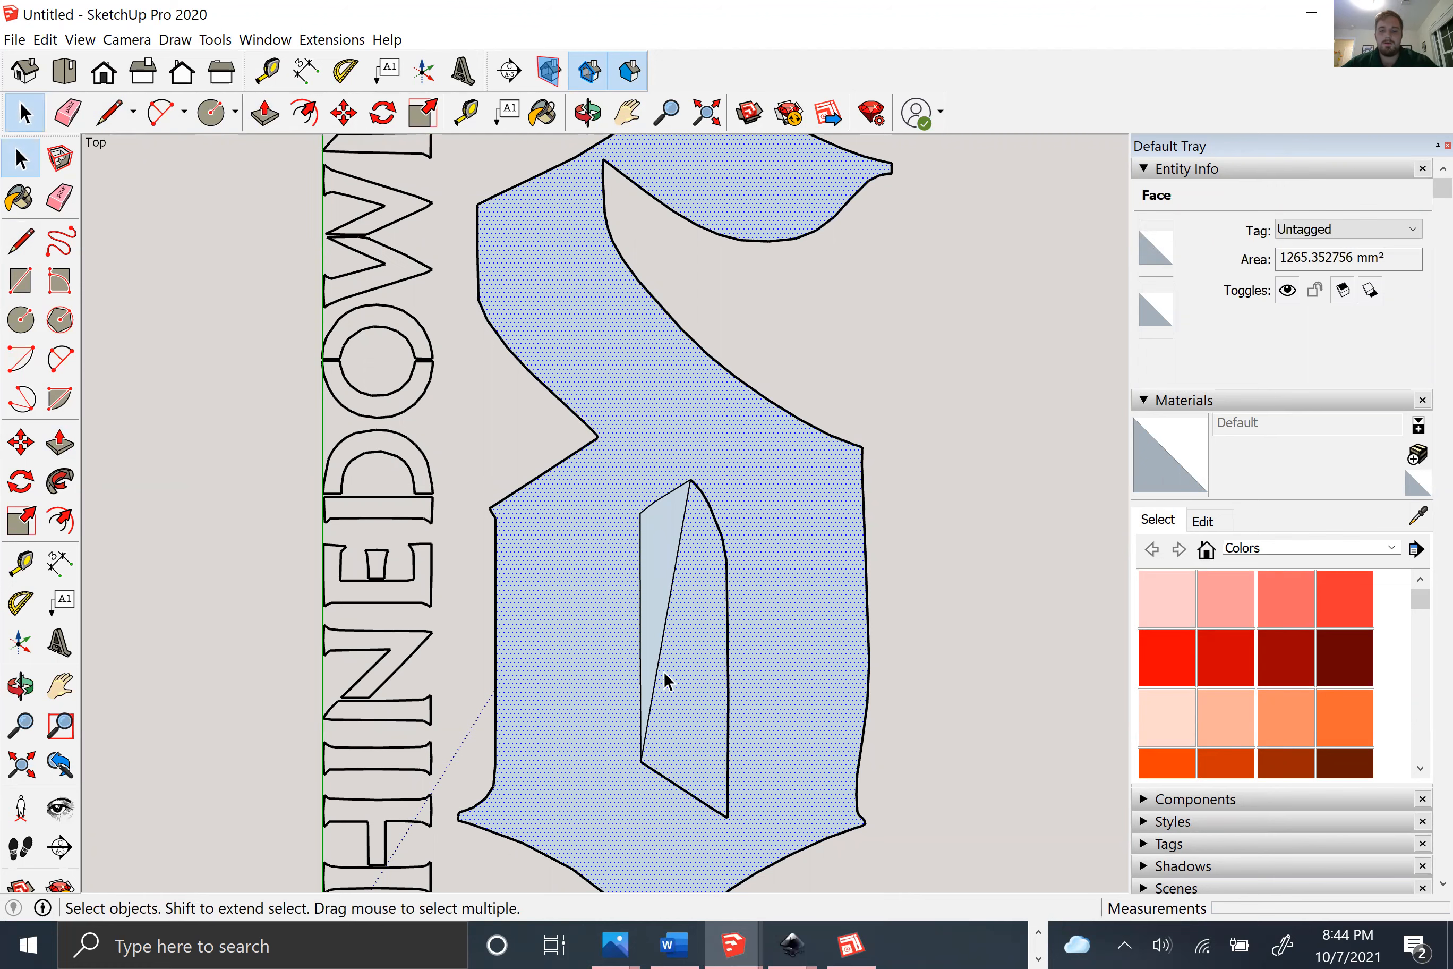
Step: Try a short line from the diagonal across to the inner opening's right edge
key(l)
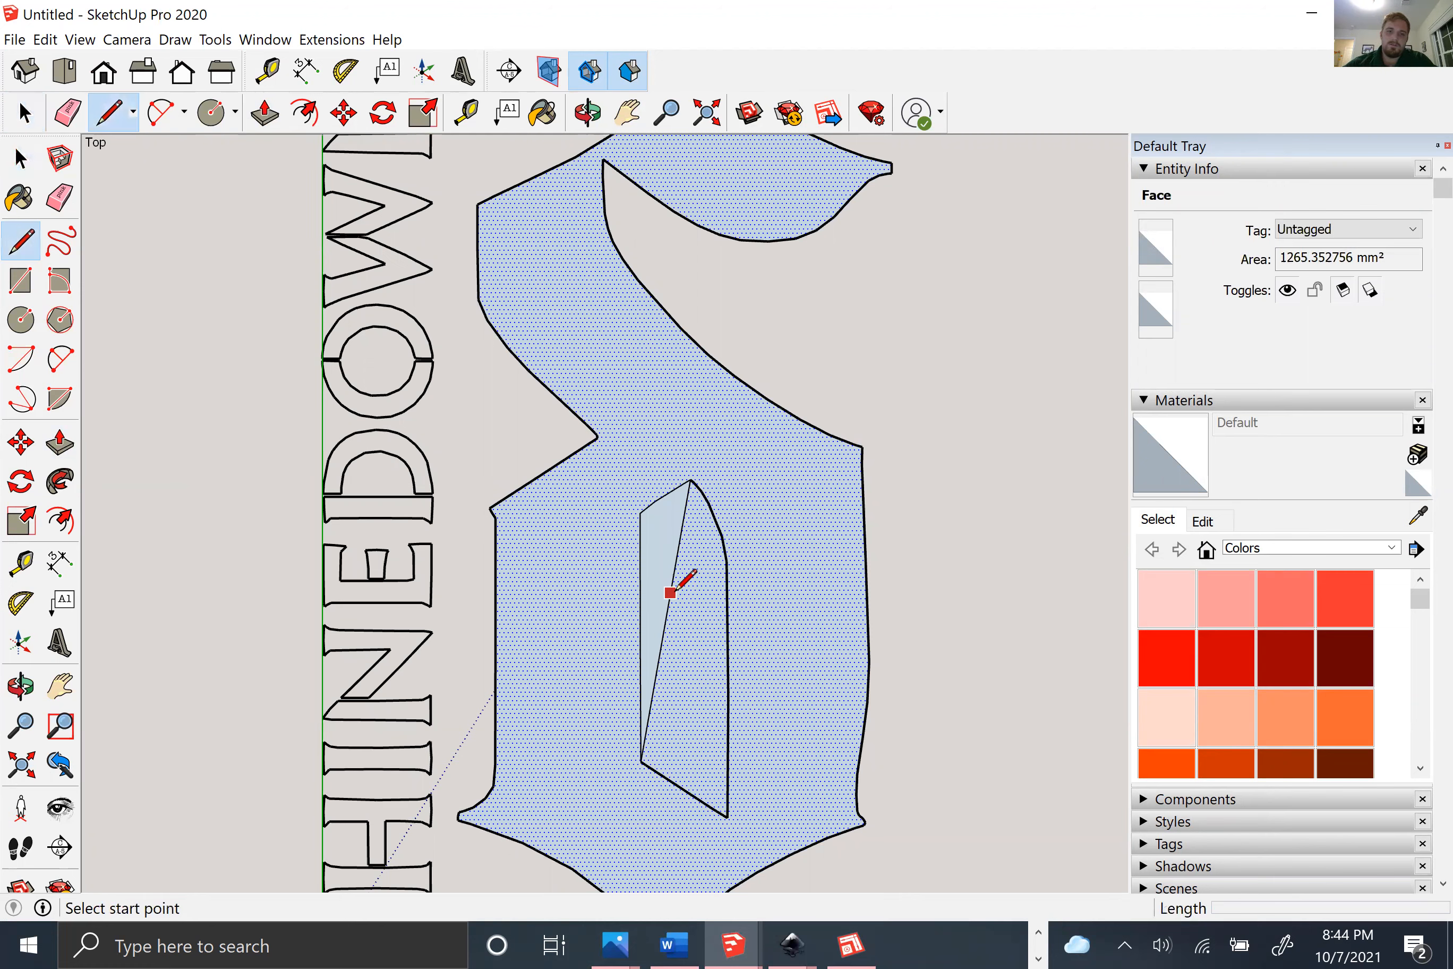
click(670, 591)
key(space)
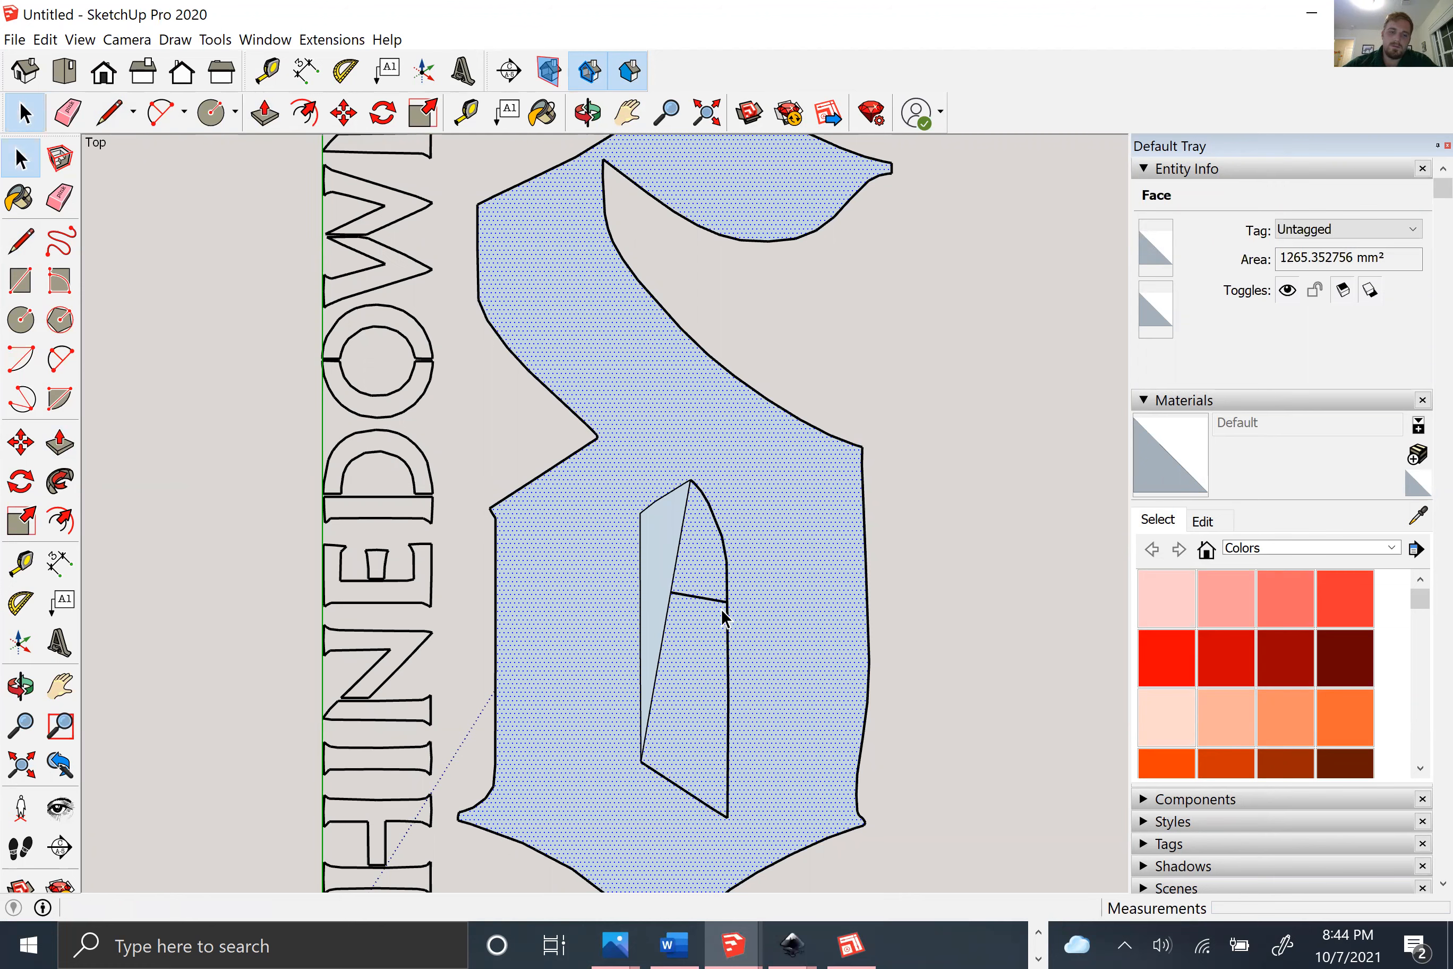
Step: Trace a line along the inner opening's slanted bottom edge between its two lower corners
key(l)
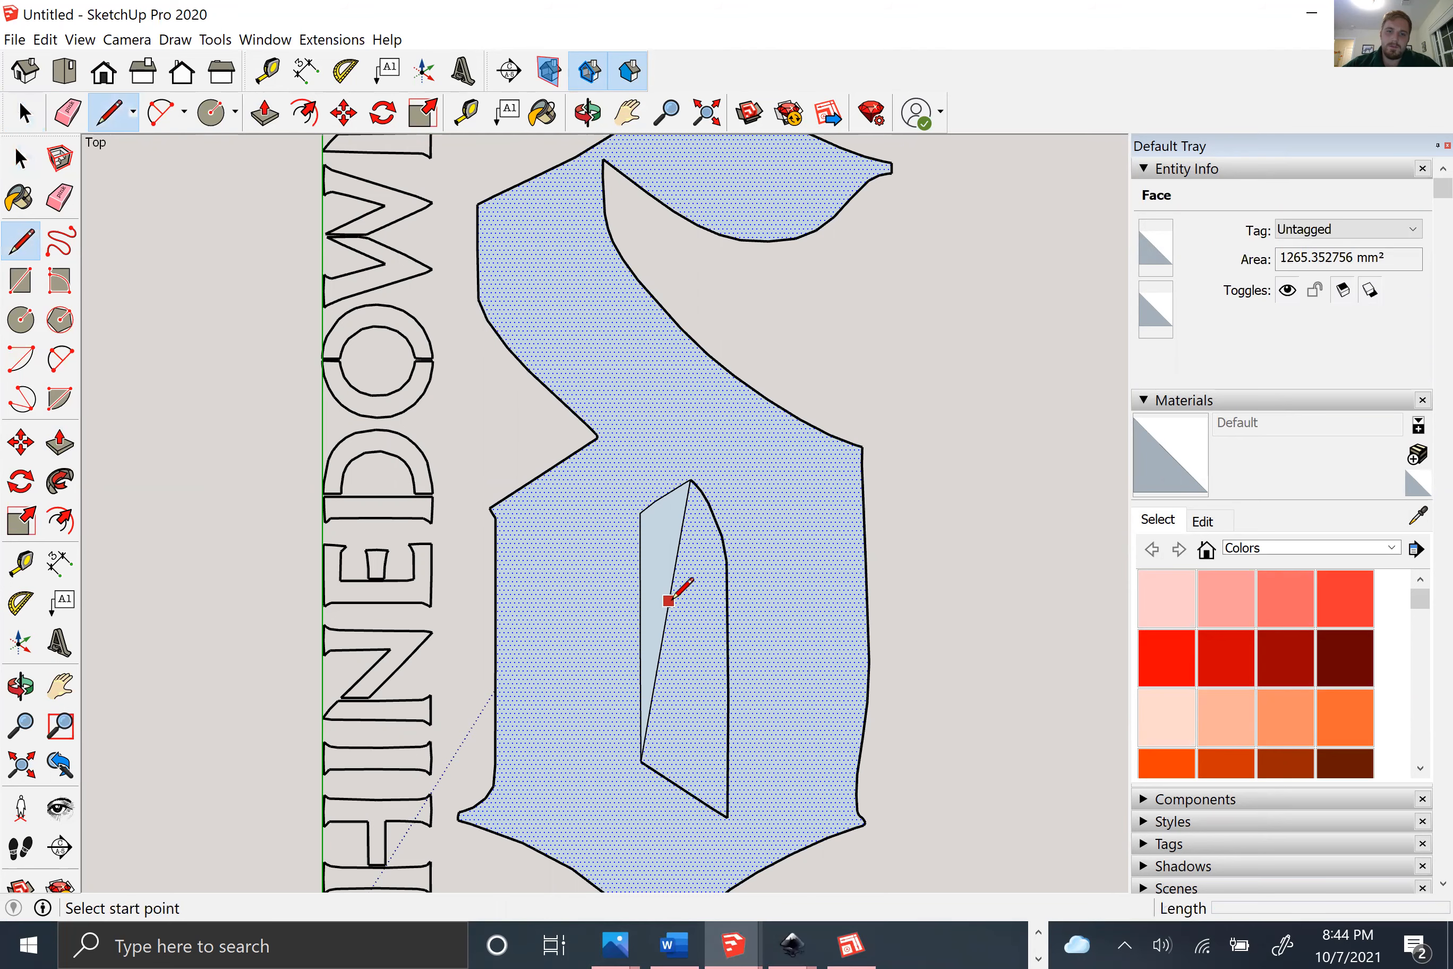
scroll(664, 760, up, 6)
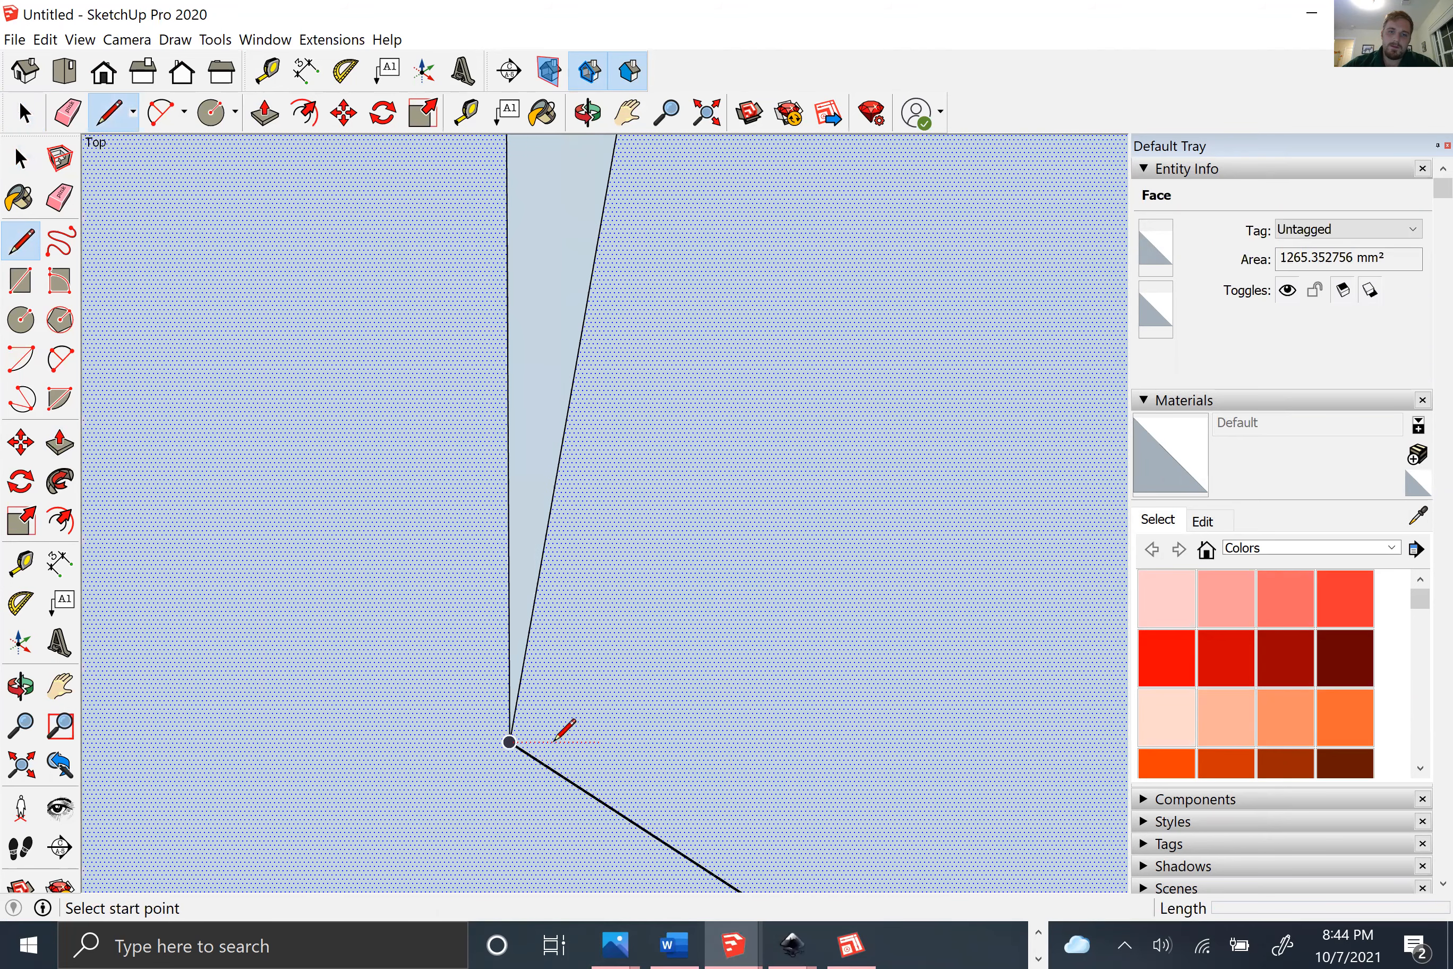
click(509, 742)
scroll(509, 741, down, 5)
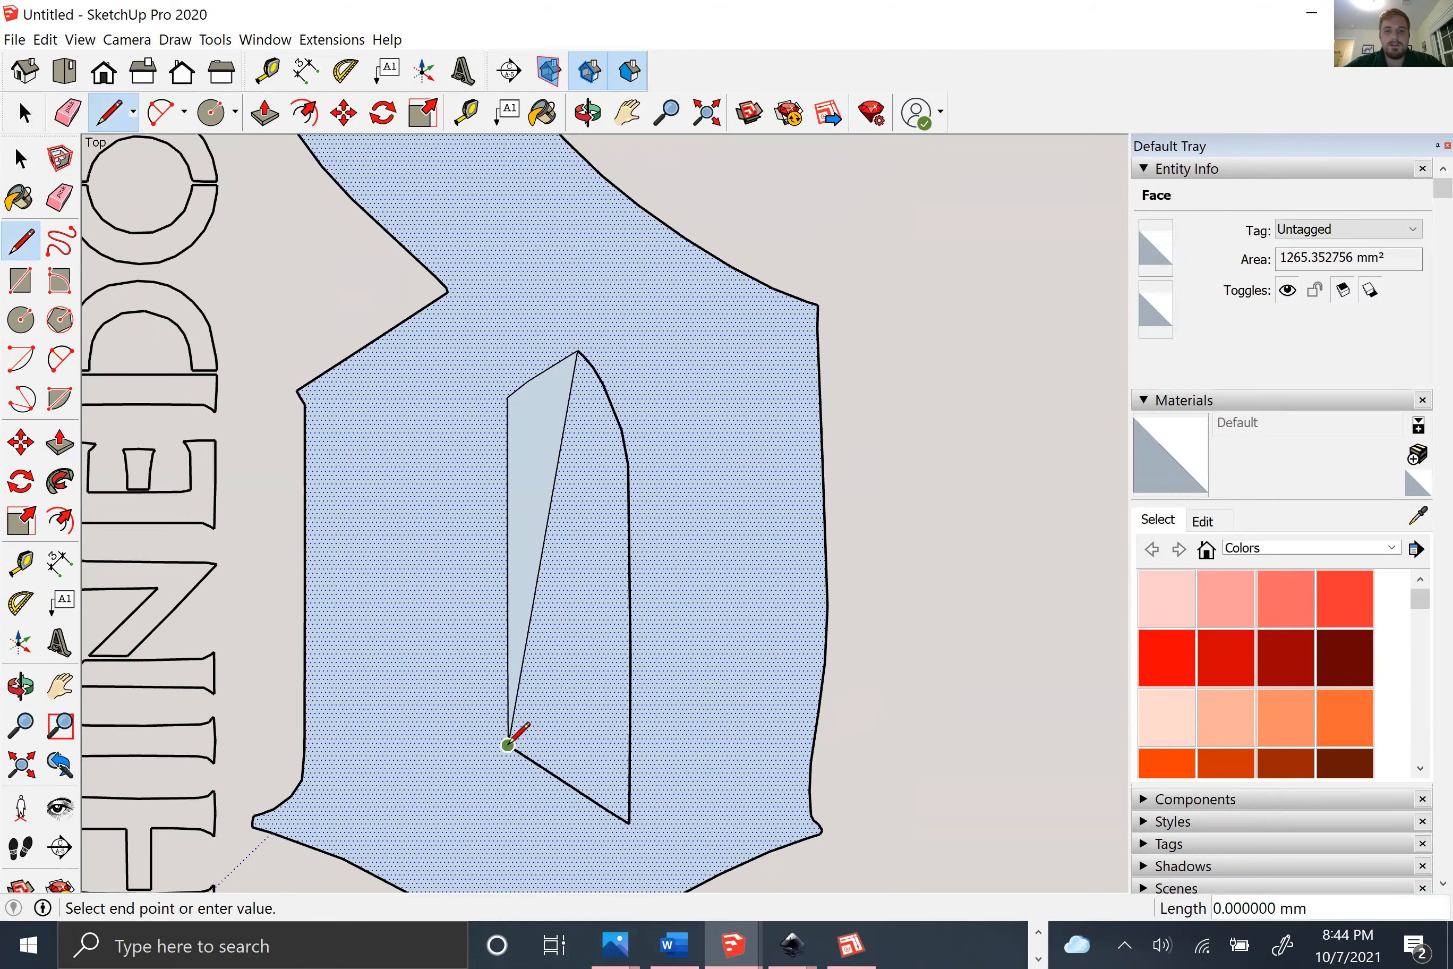
scroll(650, 810, up, 10)
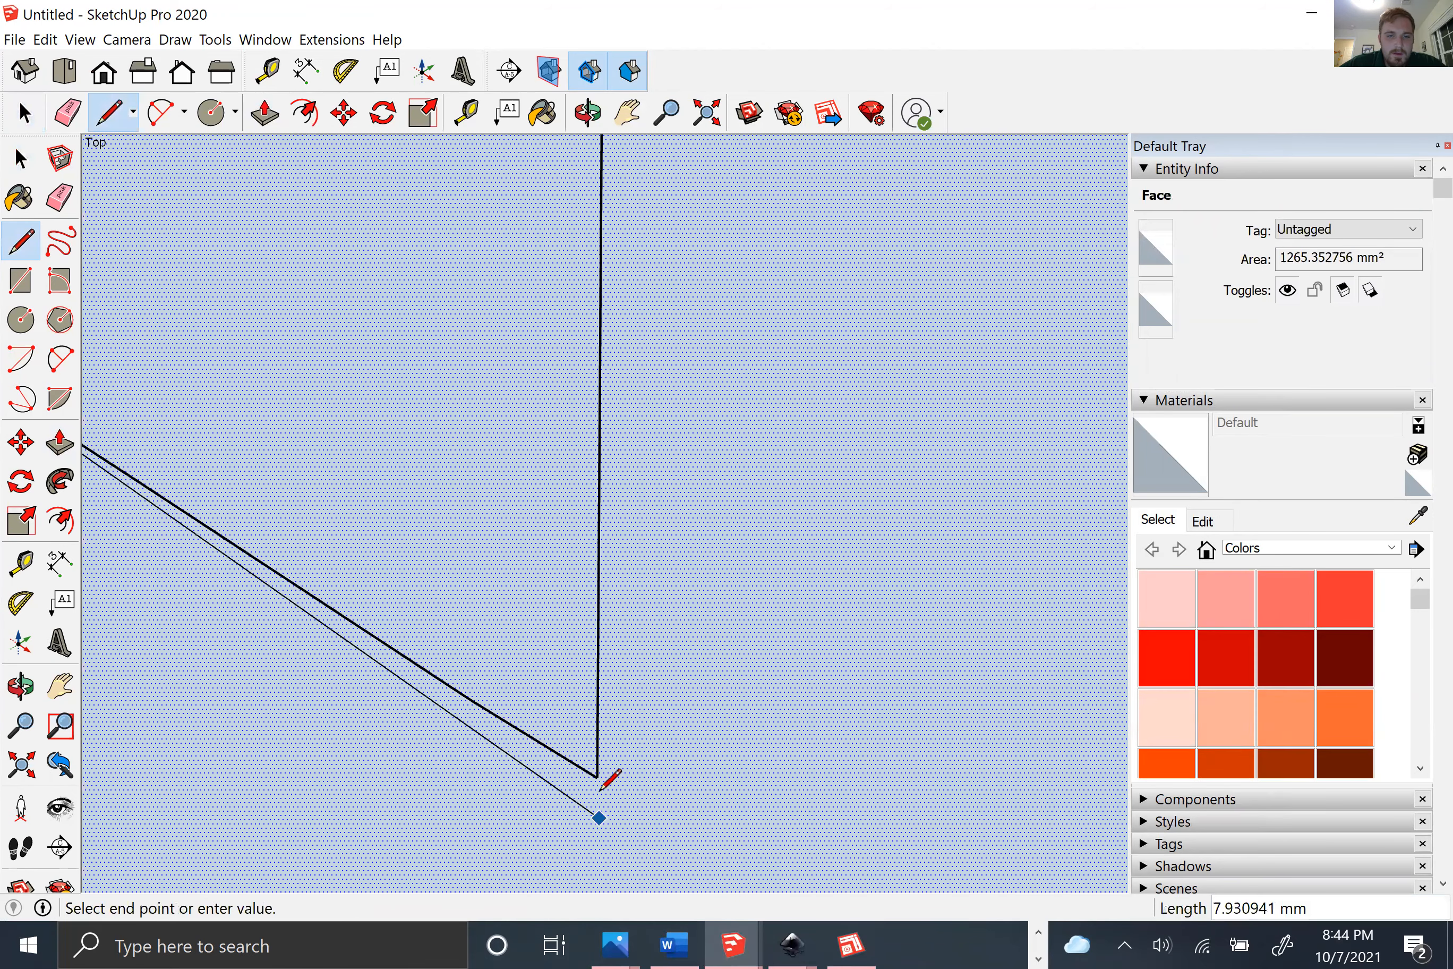
click(596, 777)
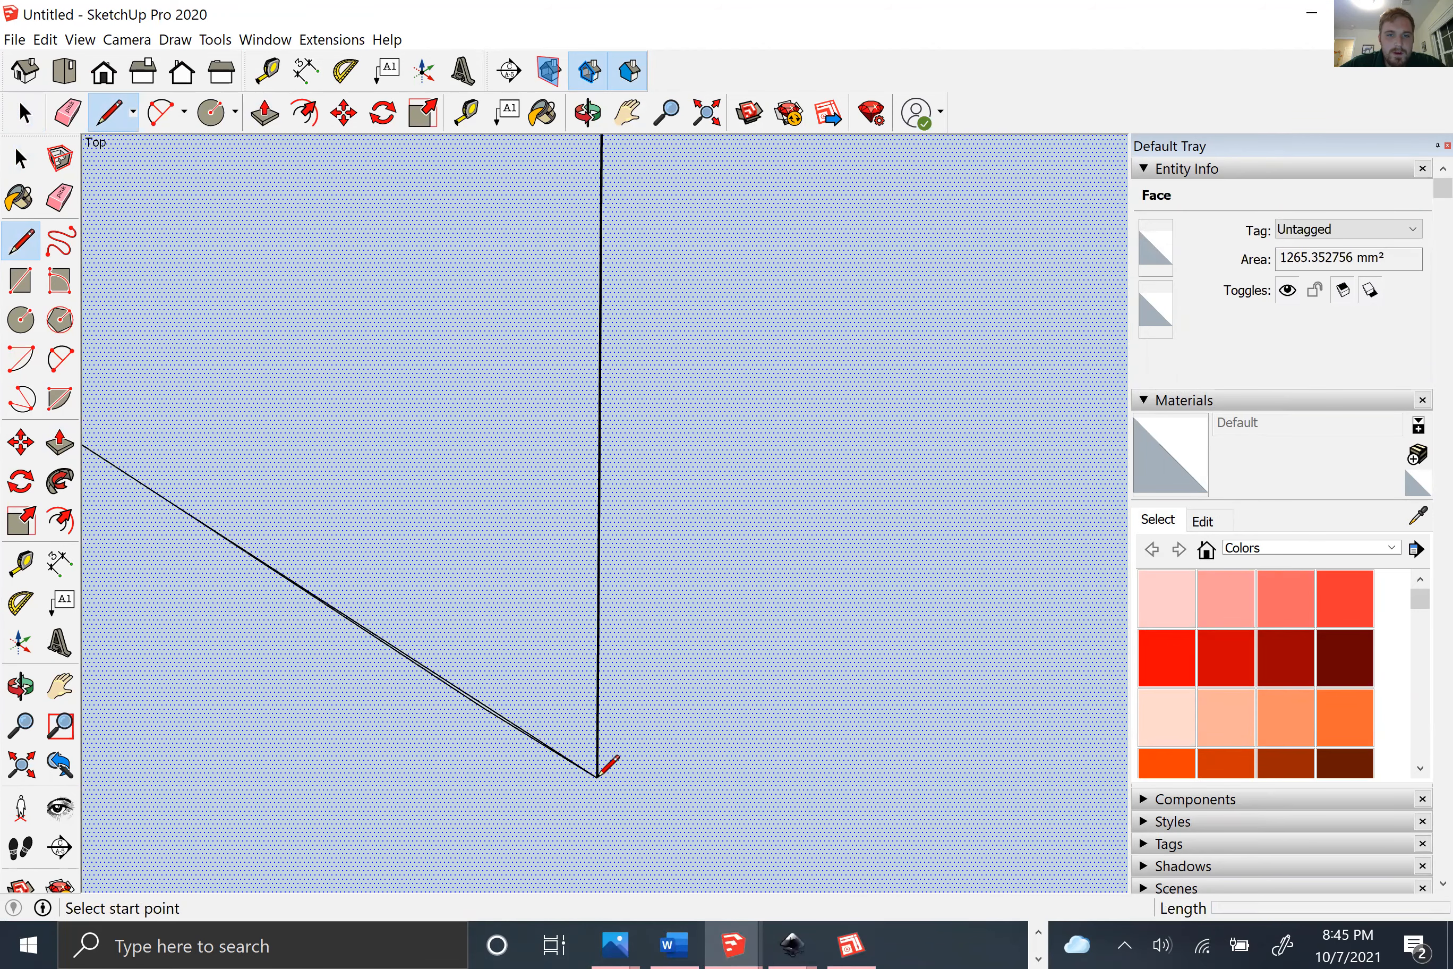
Step: Try a line from the opening's right edge across the diagonal, and undo the extra lines so only the diagonal remains
scroll(597, 777, down, 6)
click(595, 533)
click(542, 498)
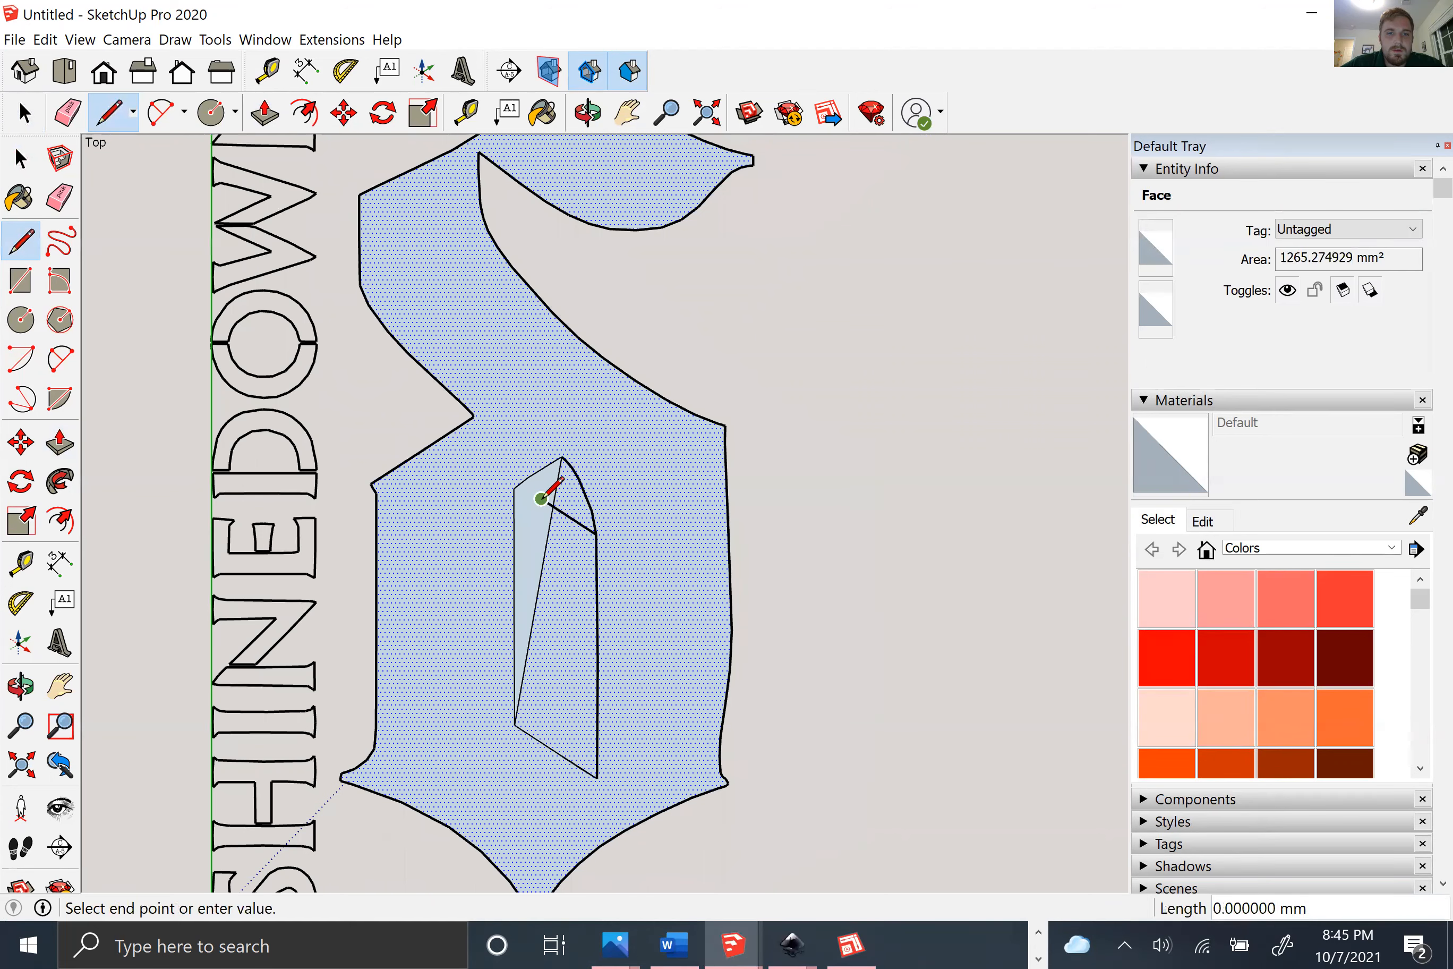
key(space)
key(ctrl+z)
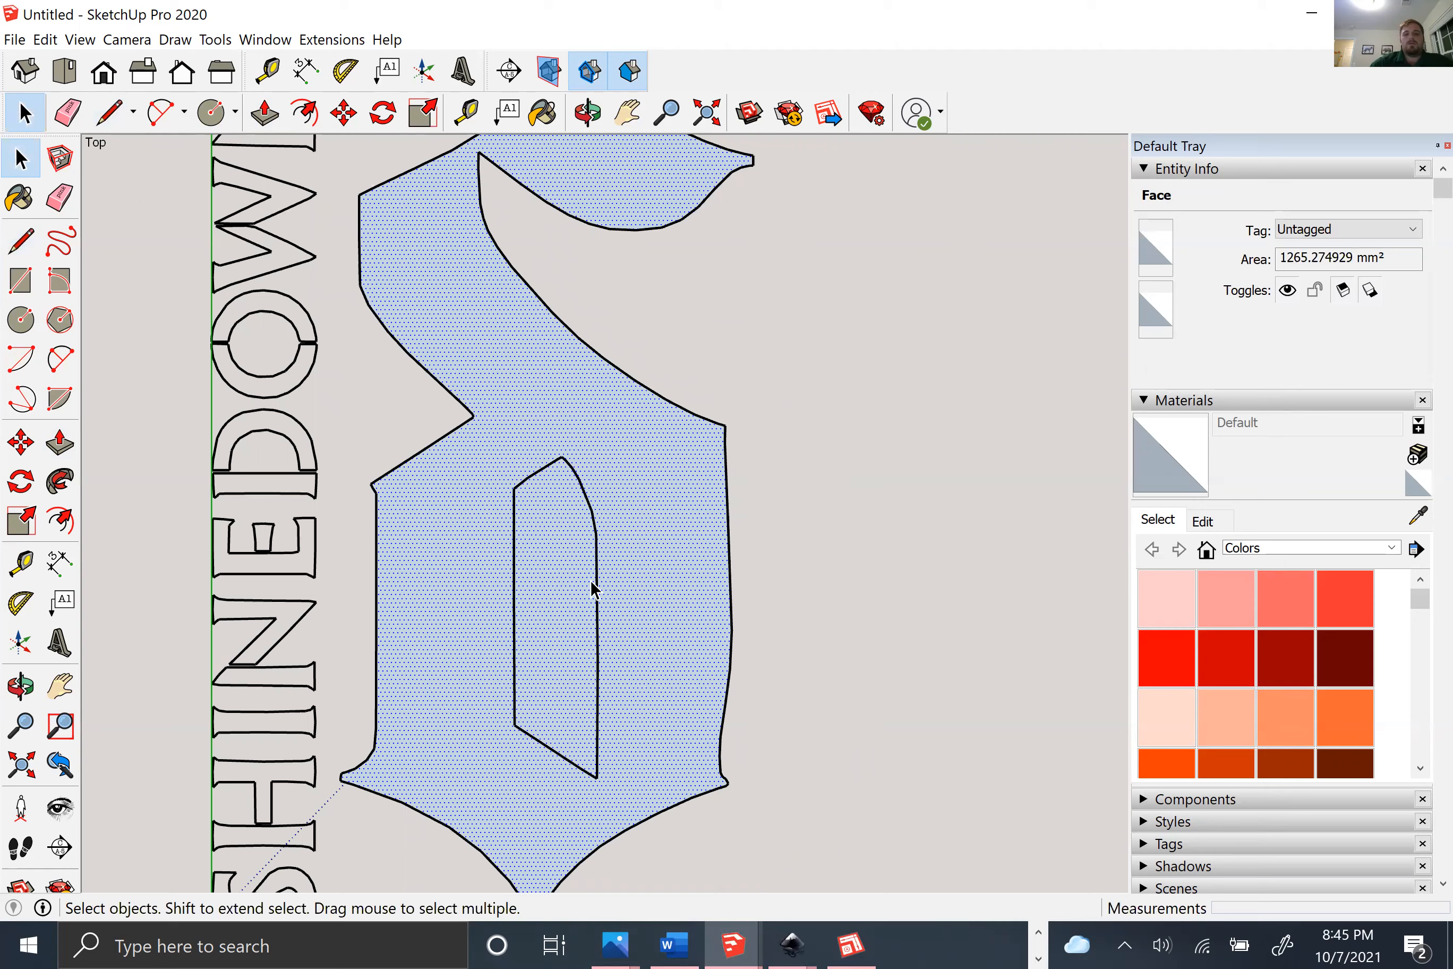
key(ctrl+y)
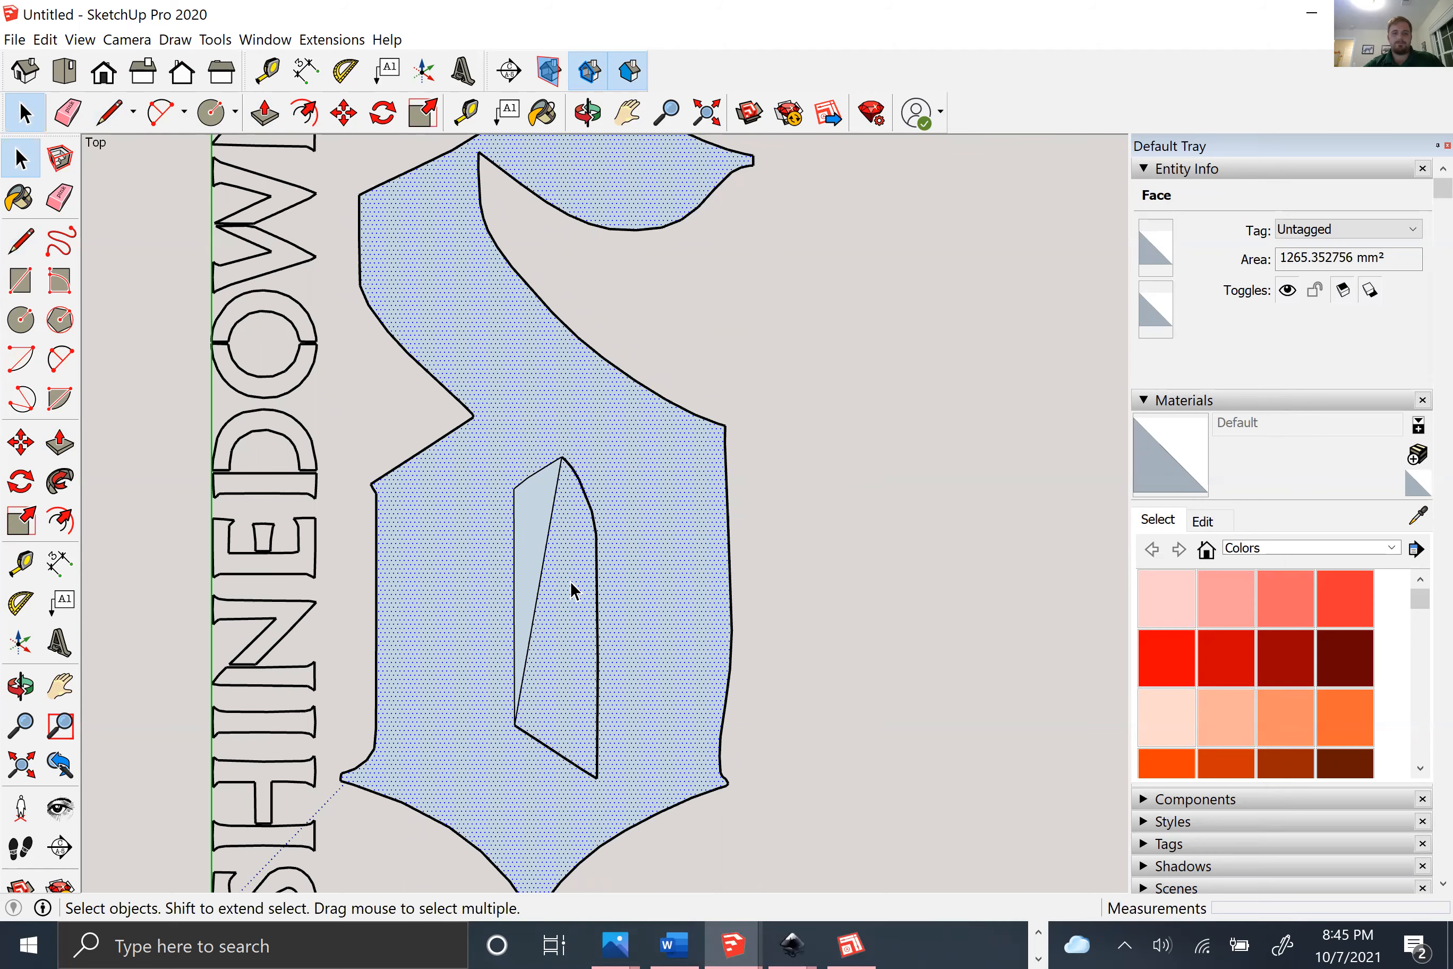
Step: Delete the narrow face on the left side of the diagonal and select the letter's main face
click(533, 547)
key(Delete)
scroll(535, 550, up, 3)
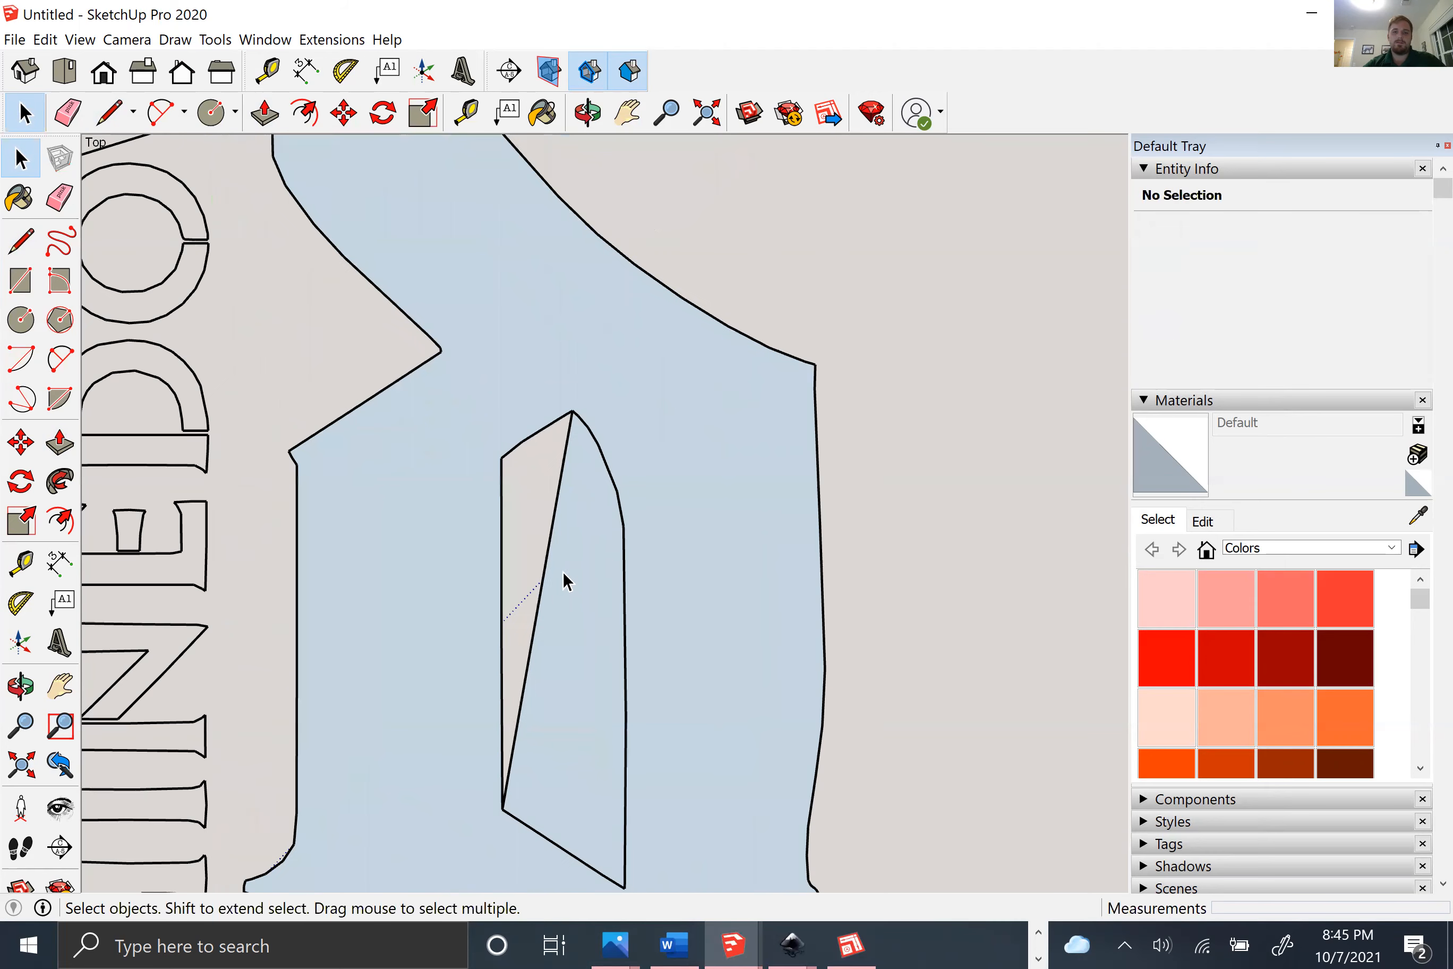
click(653, 513)
scroll(619, 531, down, 1)
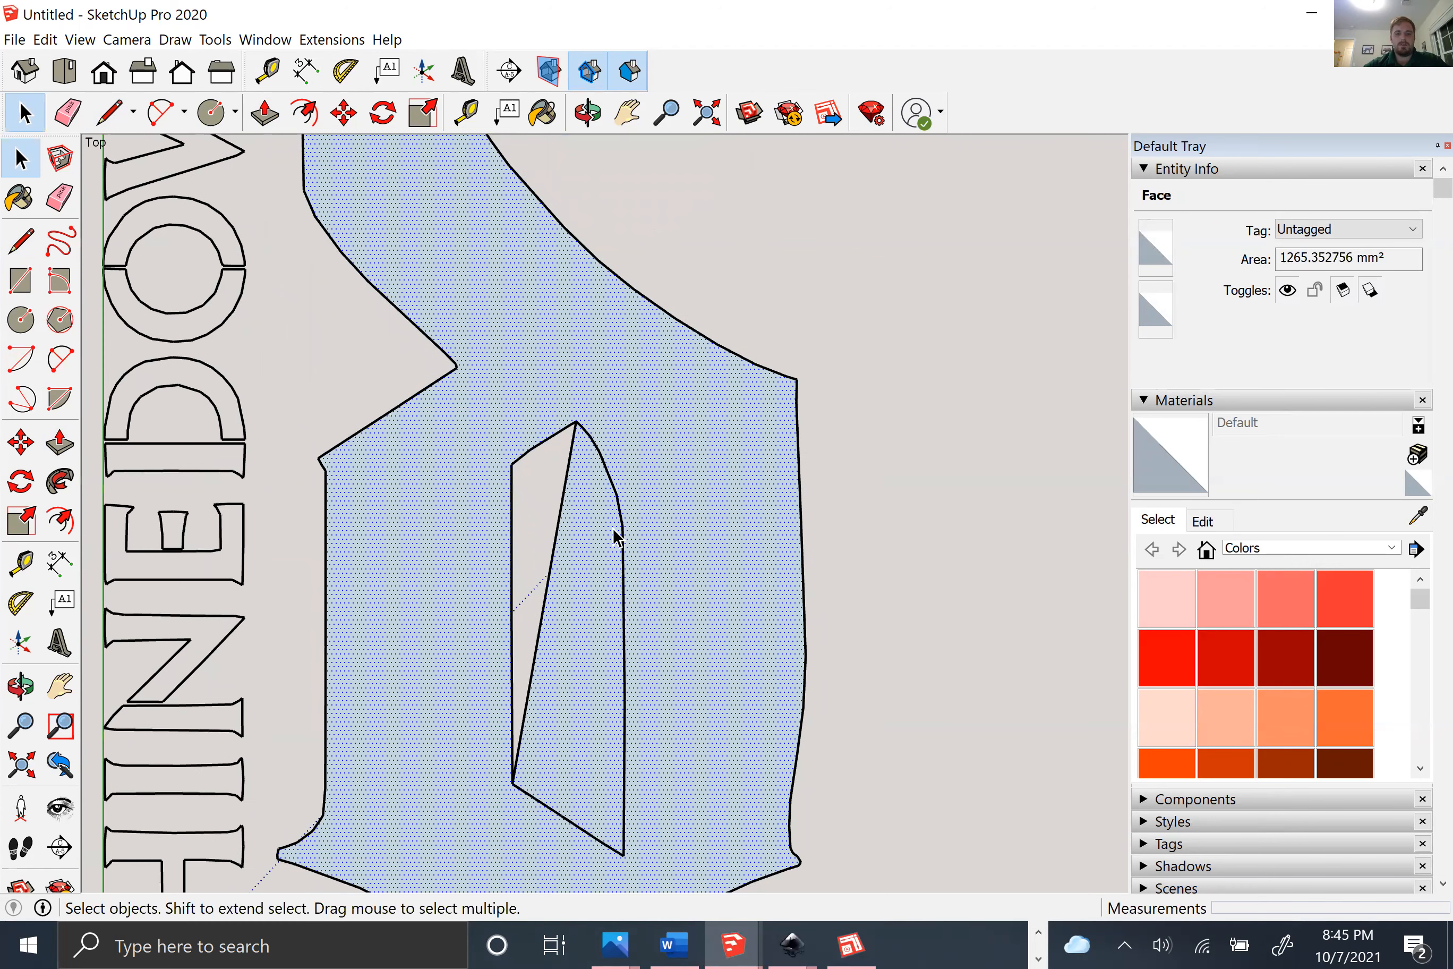
Step: Outline a small four-sided patch against the diagonal inside the opening and delete its face
key(l)
click(533, 668)
click(586, 703)
click(609, 667)
click(547, 601)
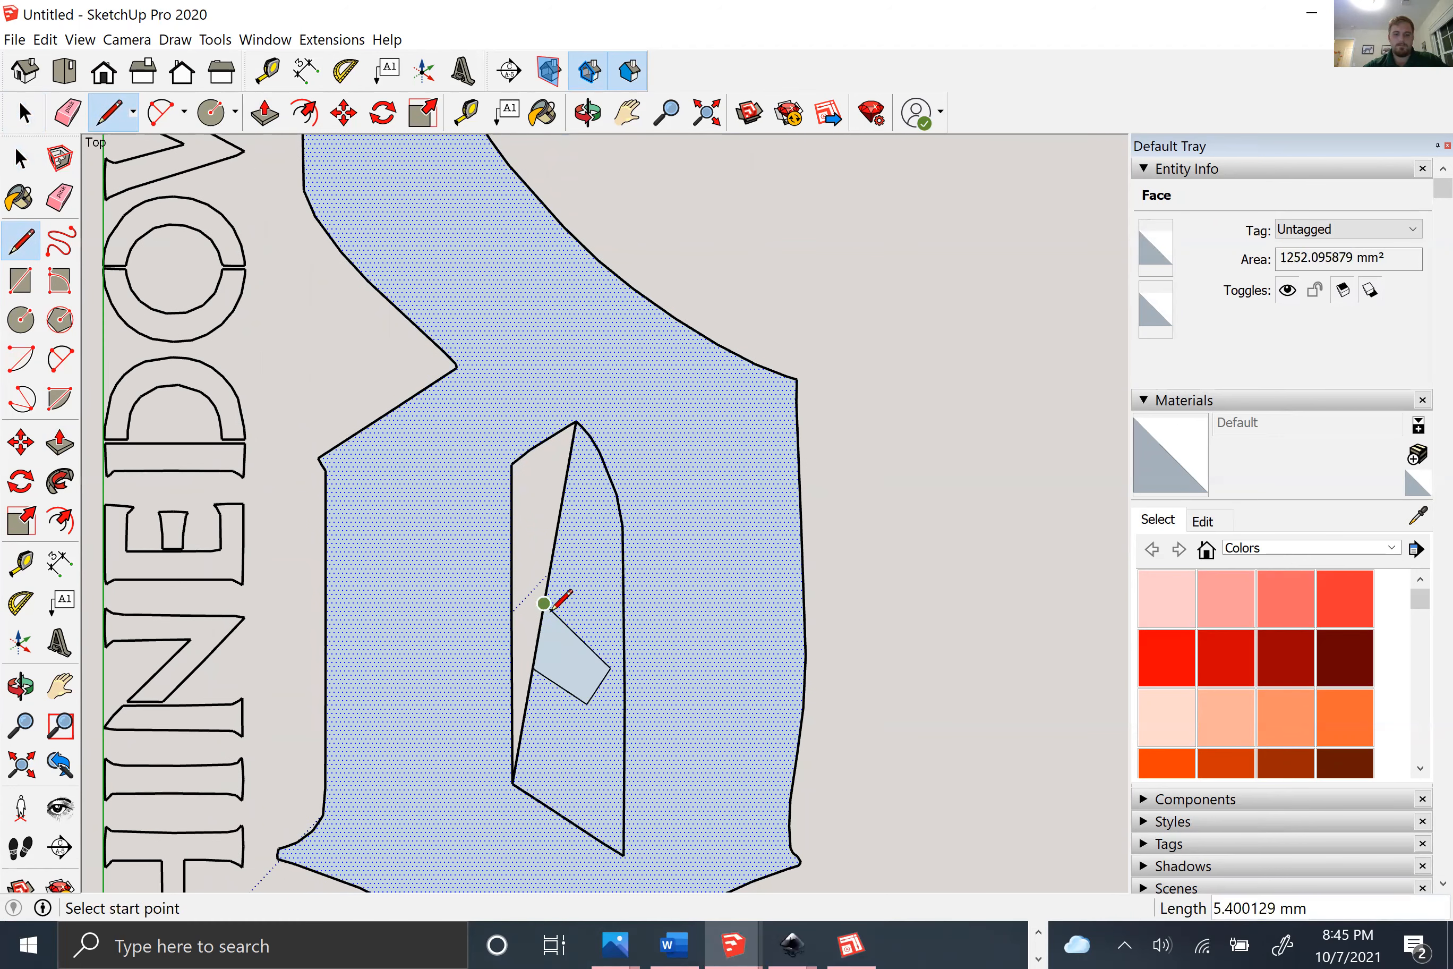
key(space)
click(563, 661)
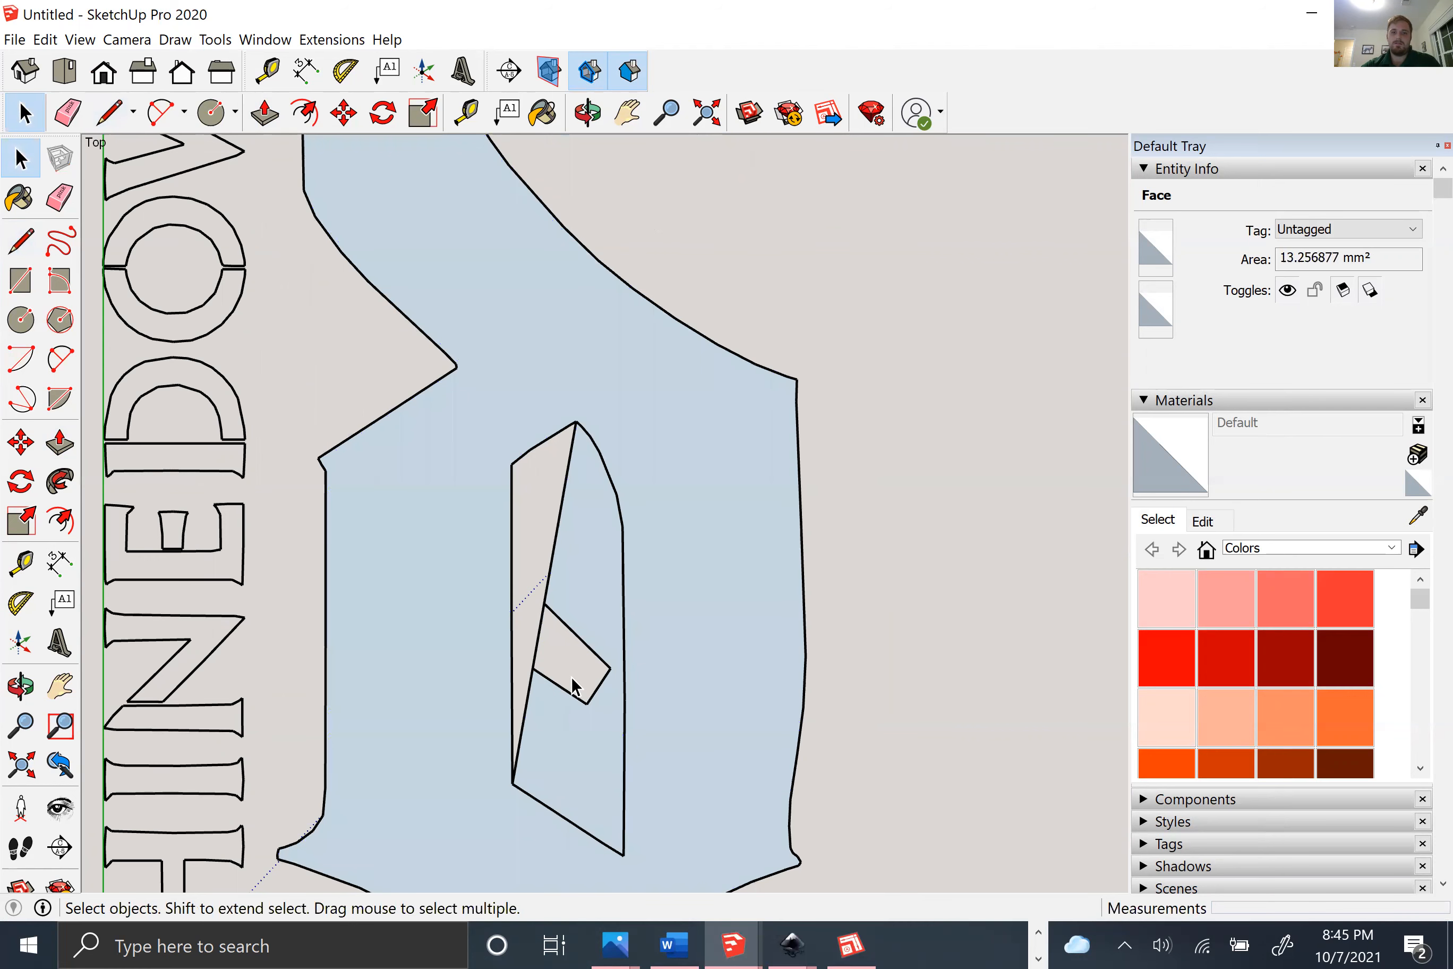
Step: Erase the diagonal and the small patch's outline inside the inner opening, and select the letter's main face
key(e)
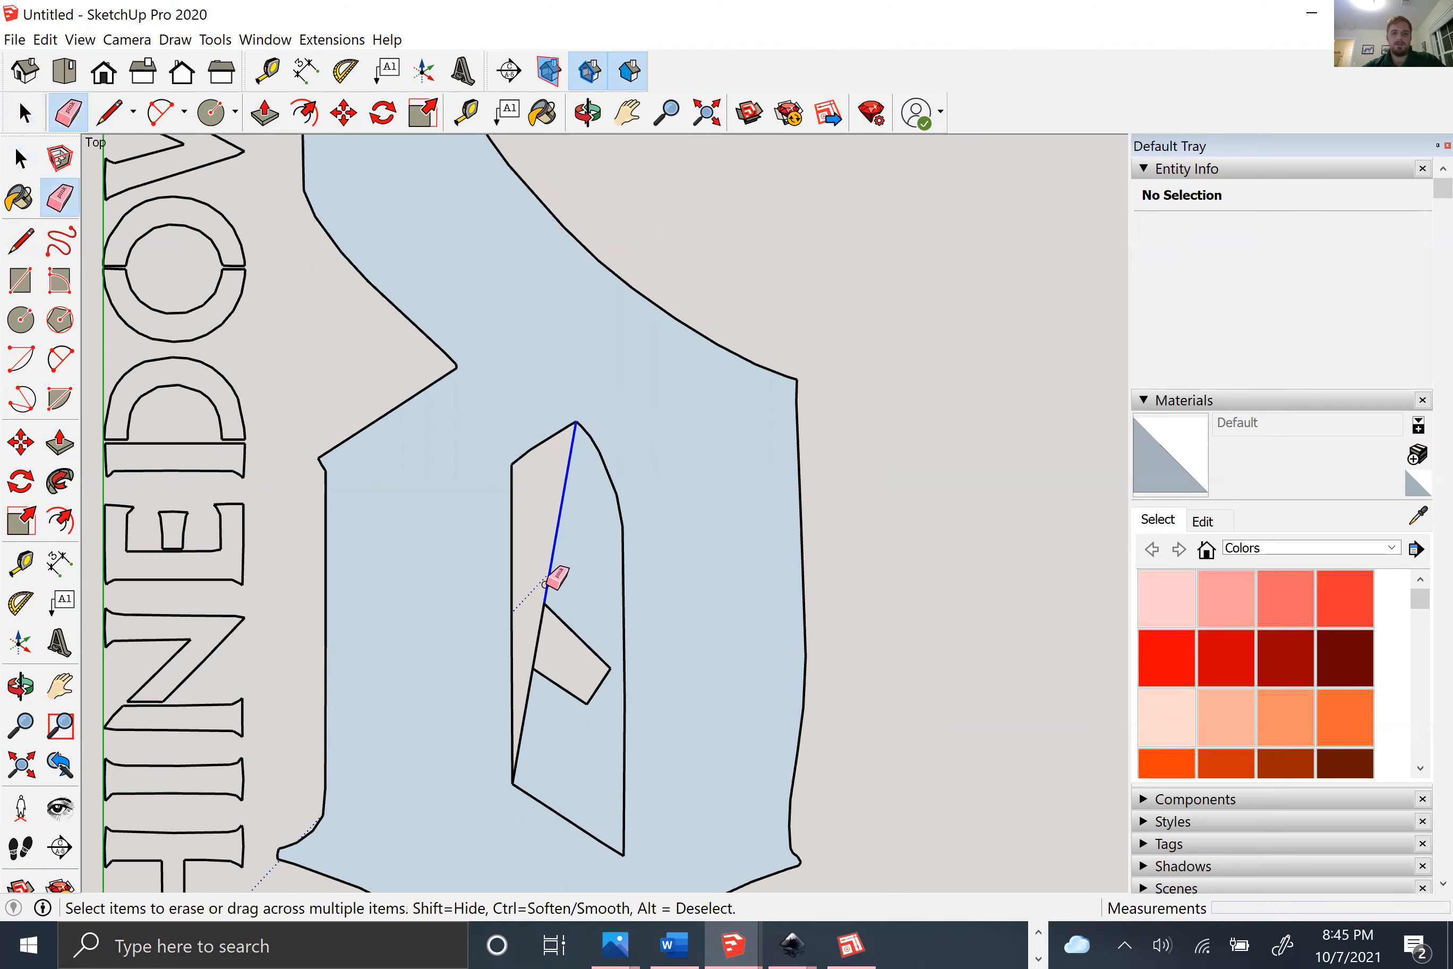
drag(540, 680, 542, 675)
drag(543, 659, 532, 652)
mouse_move(604, 687)
mouse_down()
mouse_move(593, 675)
mouse_move(600, 691)
mouse_up()
key(space)
click(561, 609)
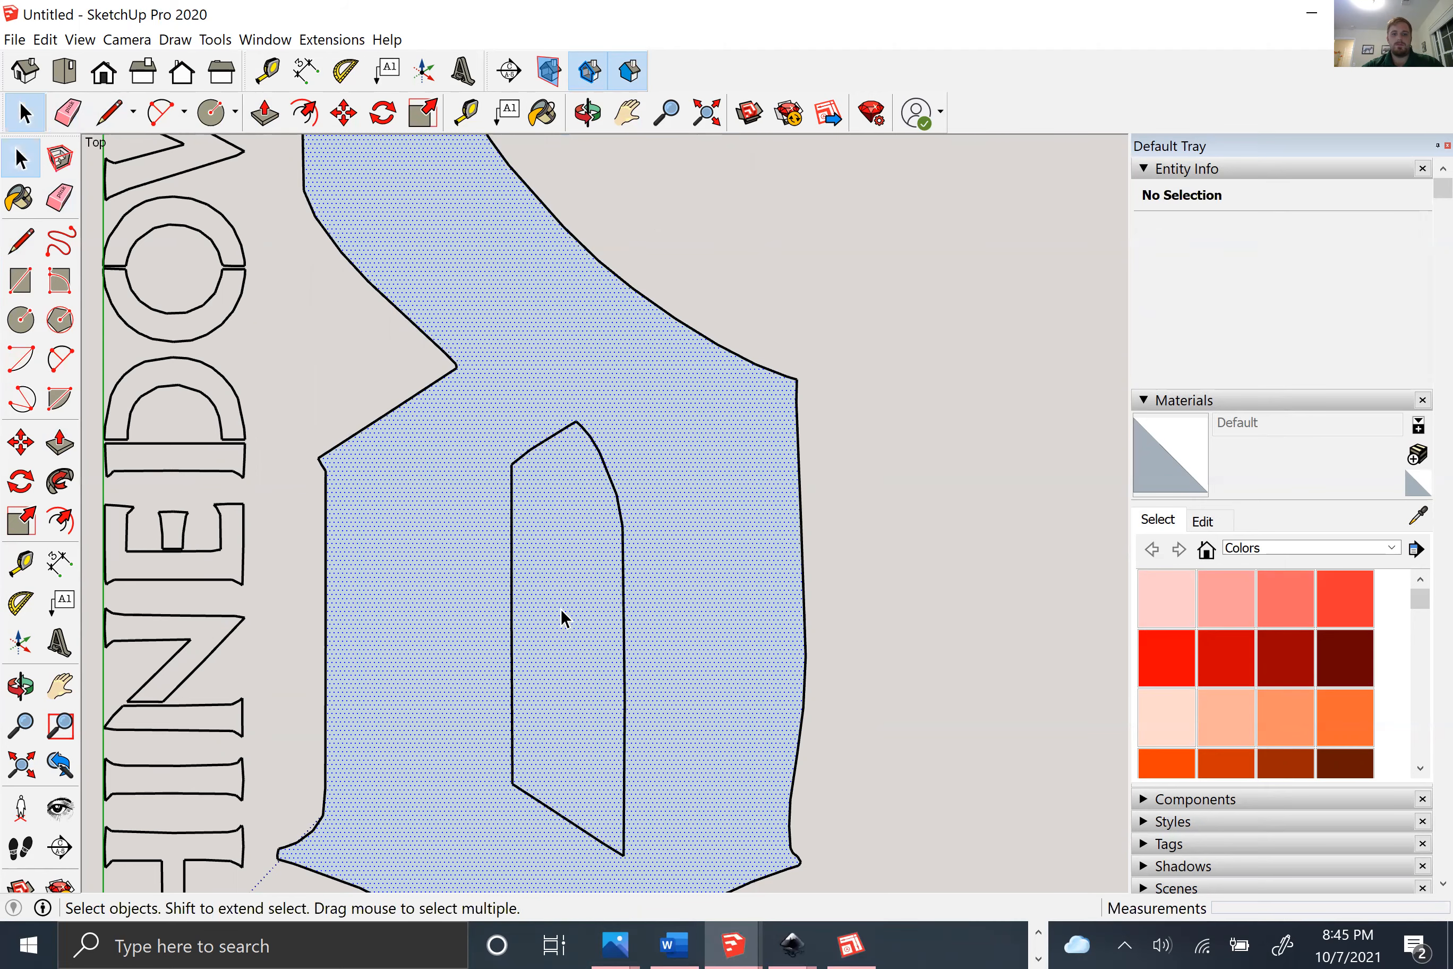
Step: Draw lines from the opening's top point to its slanted bottom edge and to its lower-right corner, the latter about 25.4 mm long
scroll(574, 567, down, 1)
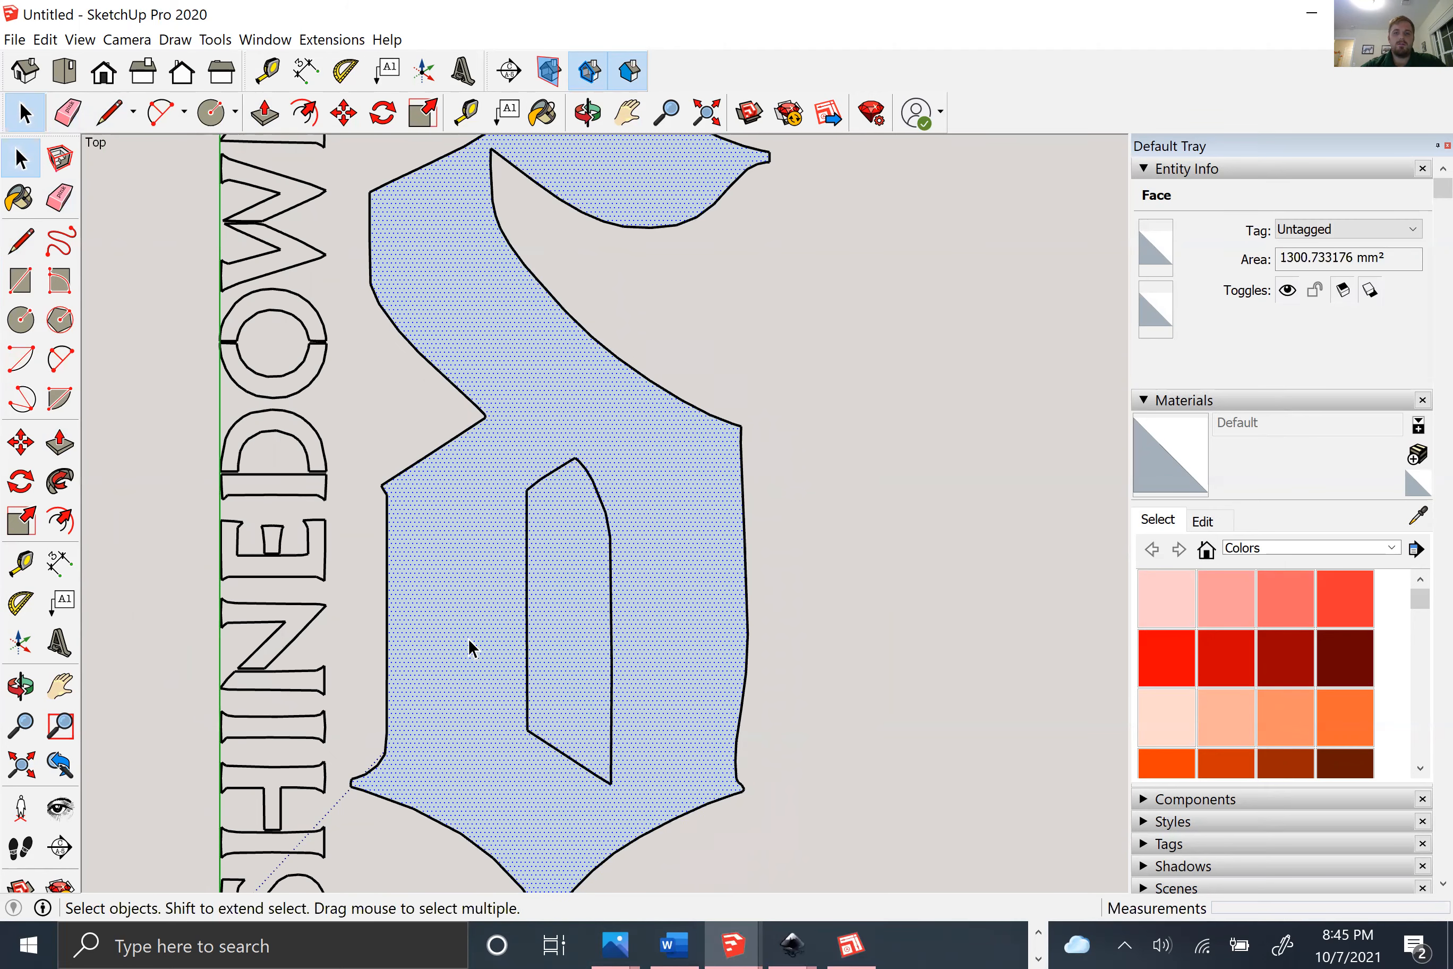
key(l)
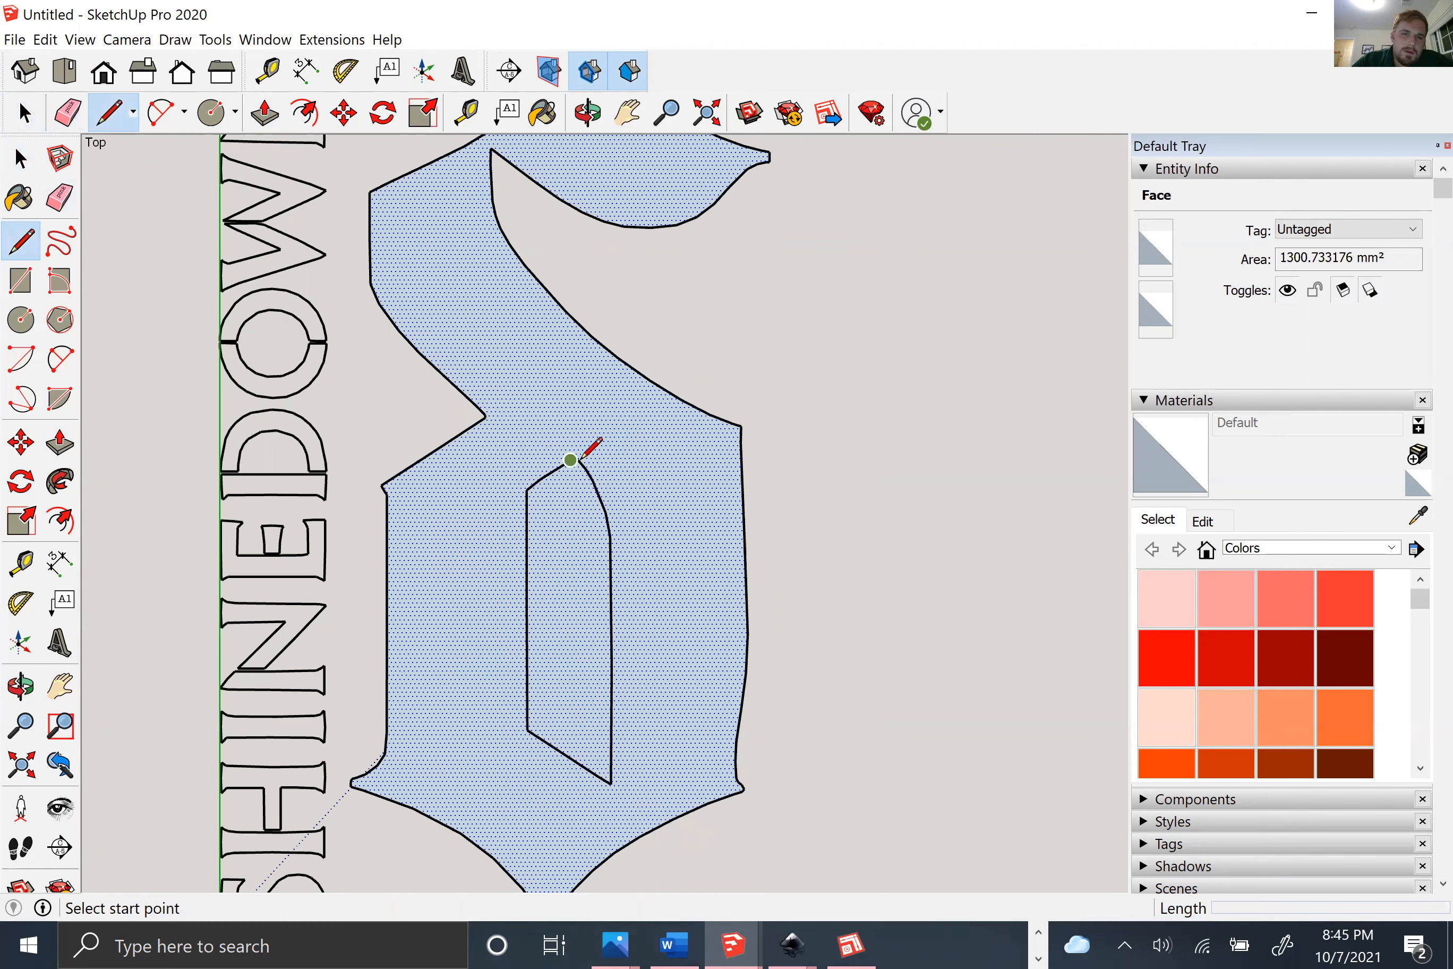
click(575, 457)
click(557, 749)
click(611, 781)
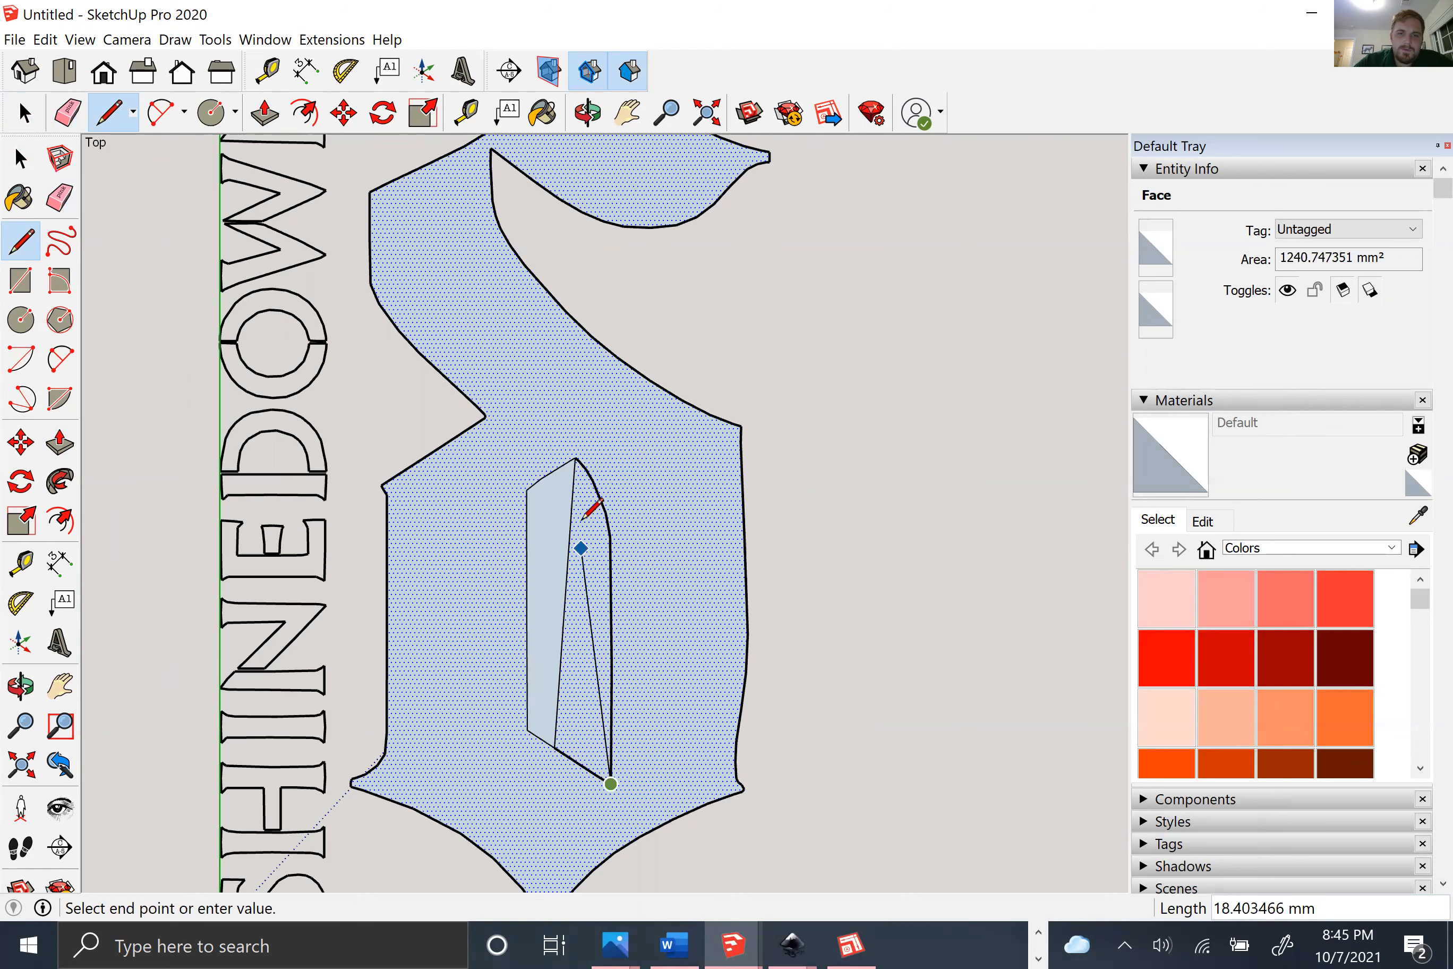
click(575, 458)
click(574, 458)
click(611, 782)
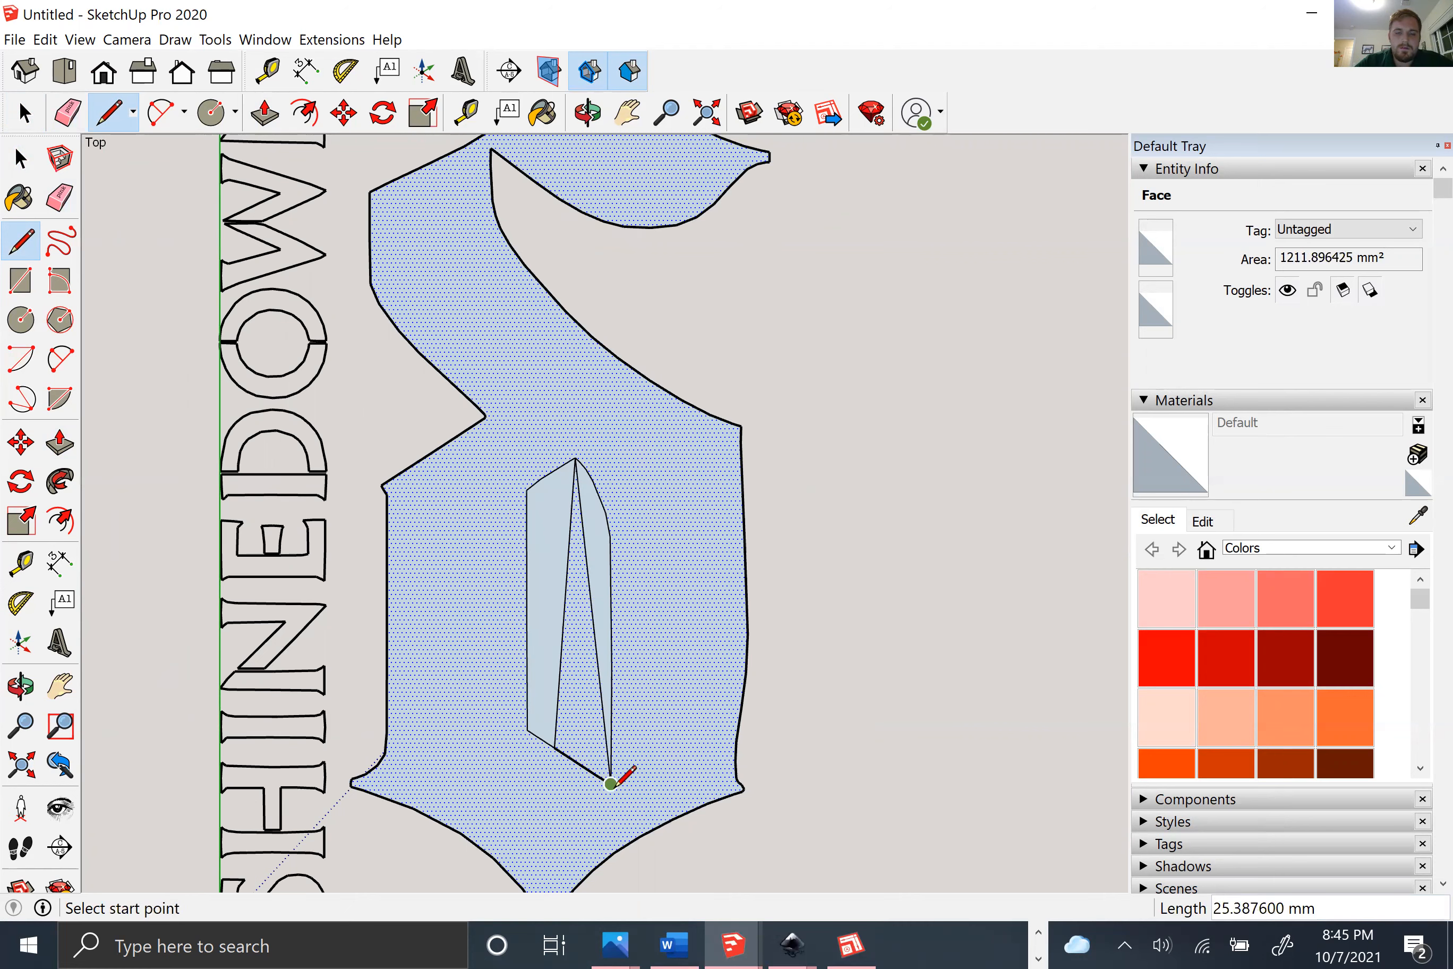
Step: Draw two crossing lines: lower-right corner to the left long line, about 9.4 mm, and bottom edge to the right long line, about 17.4 mm
click(611, 781)
click(561, 672)
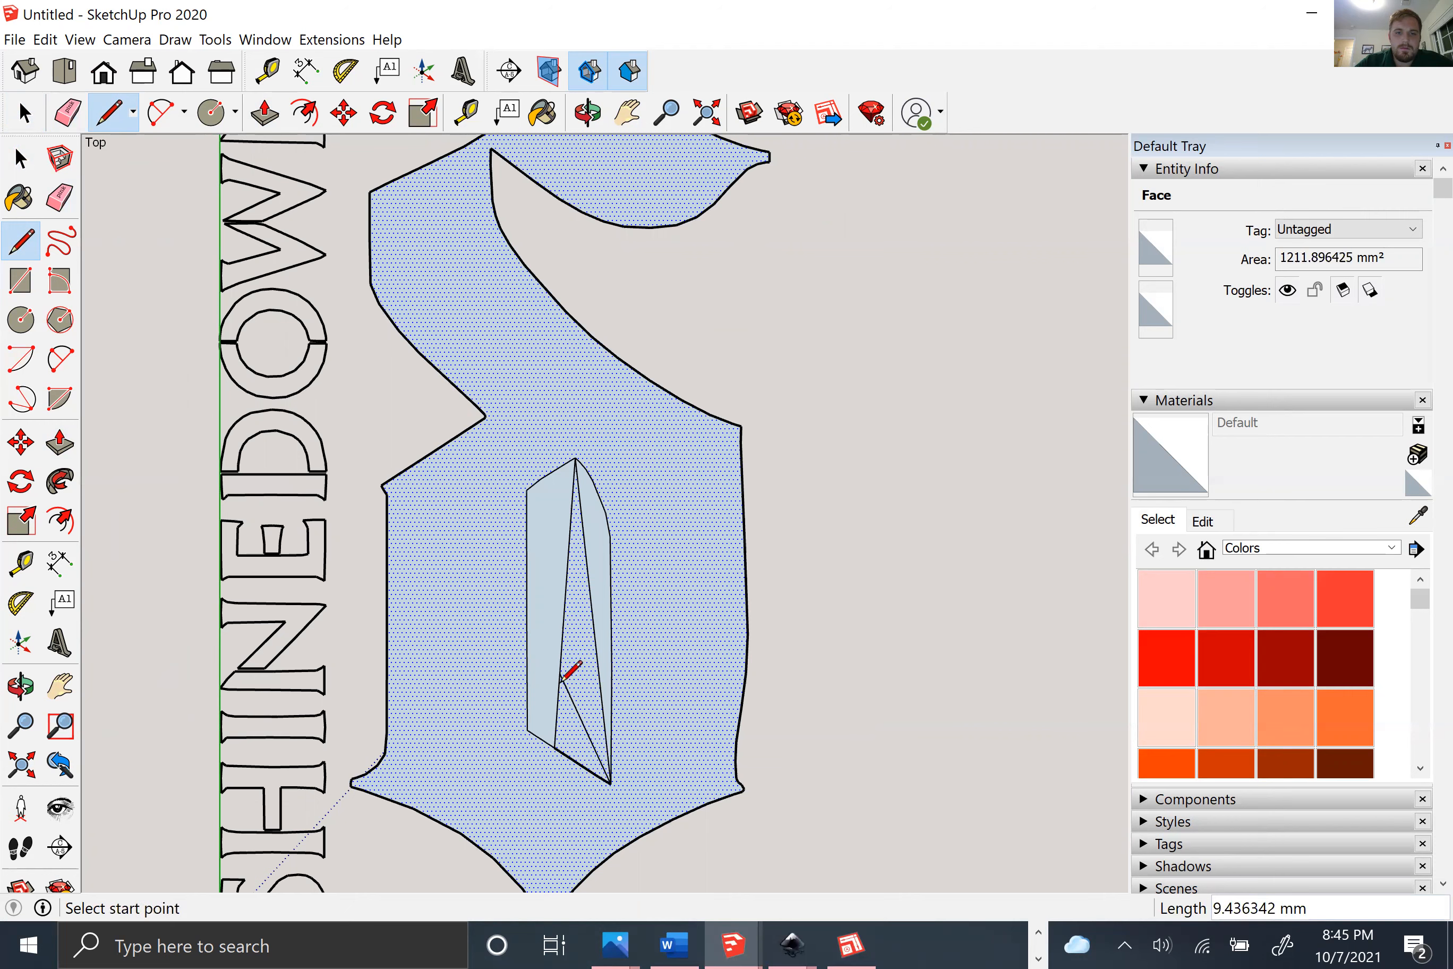
click(575, 761)
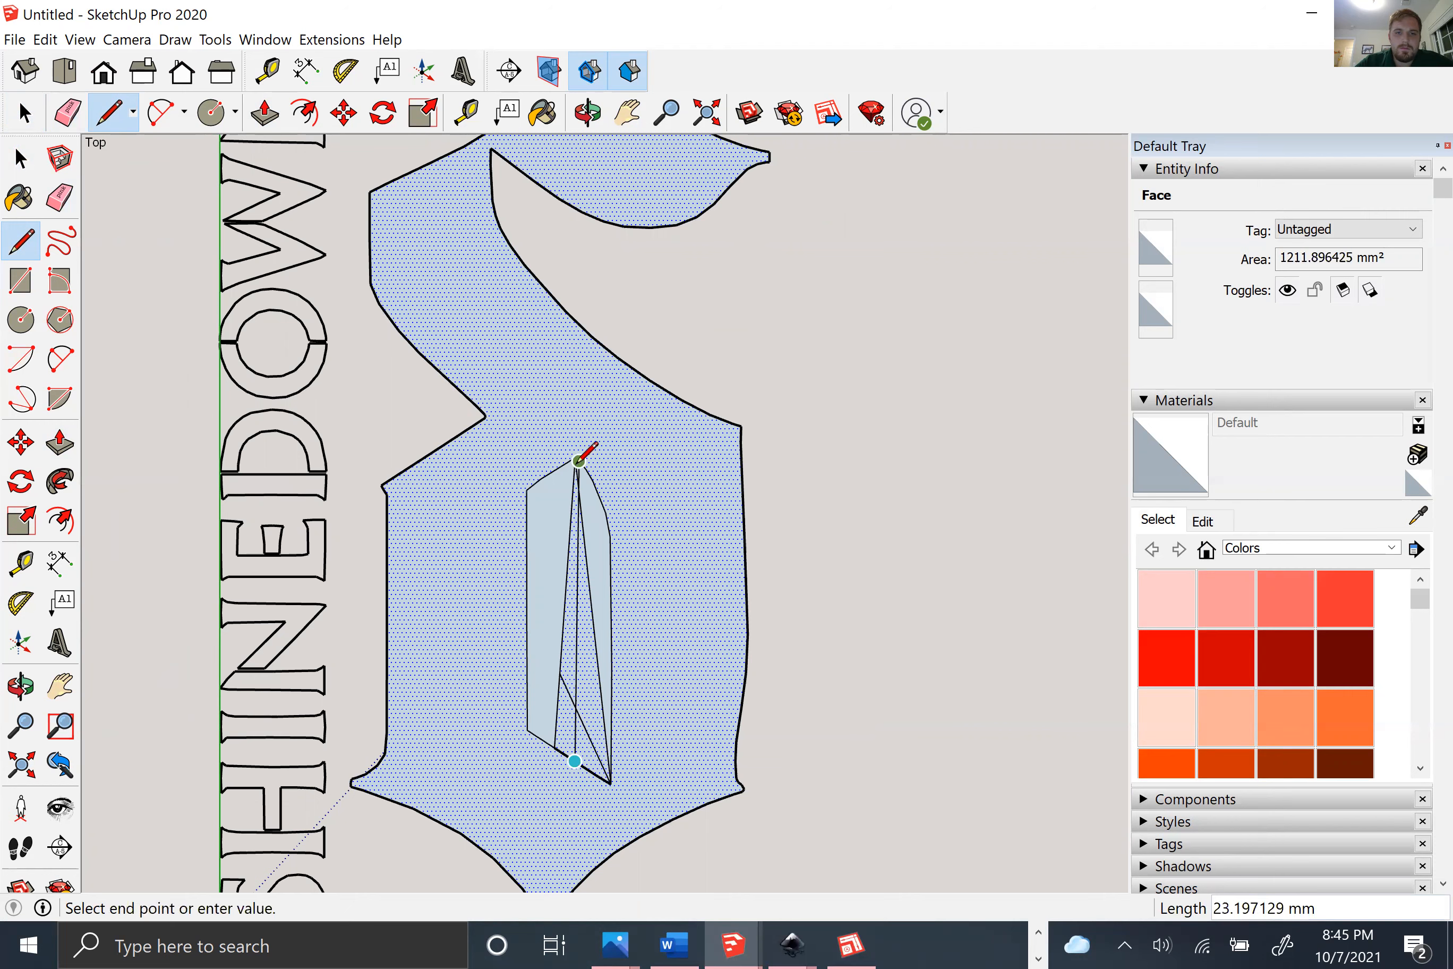
click(584, 537)
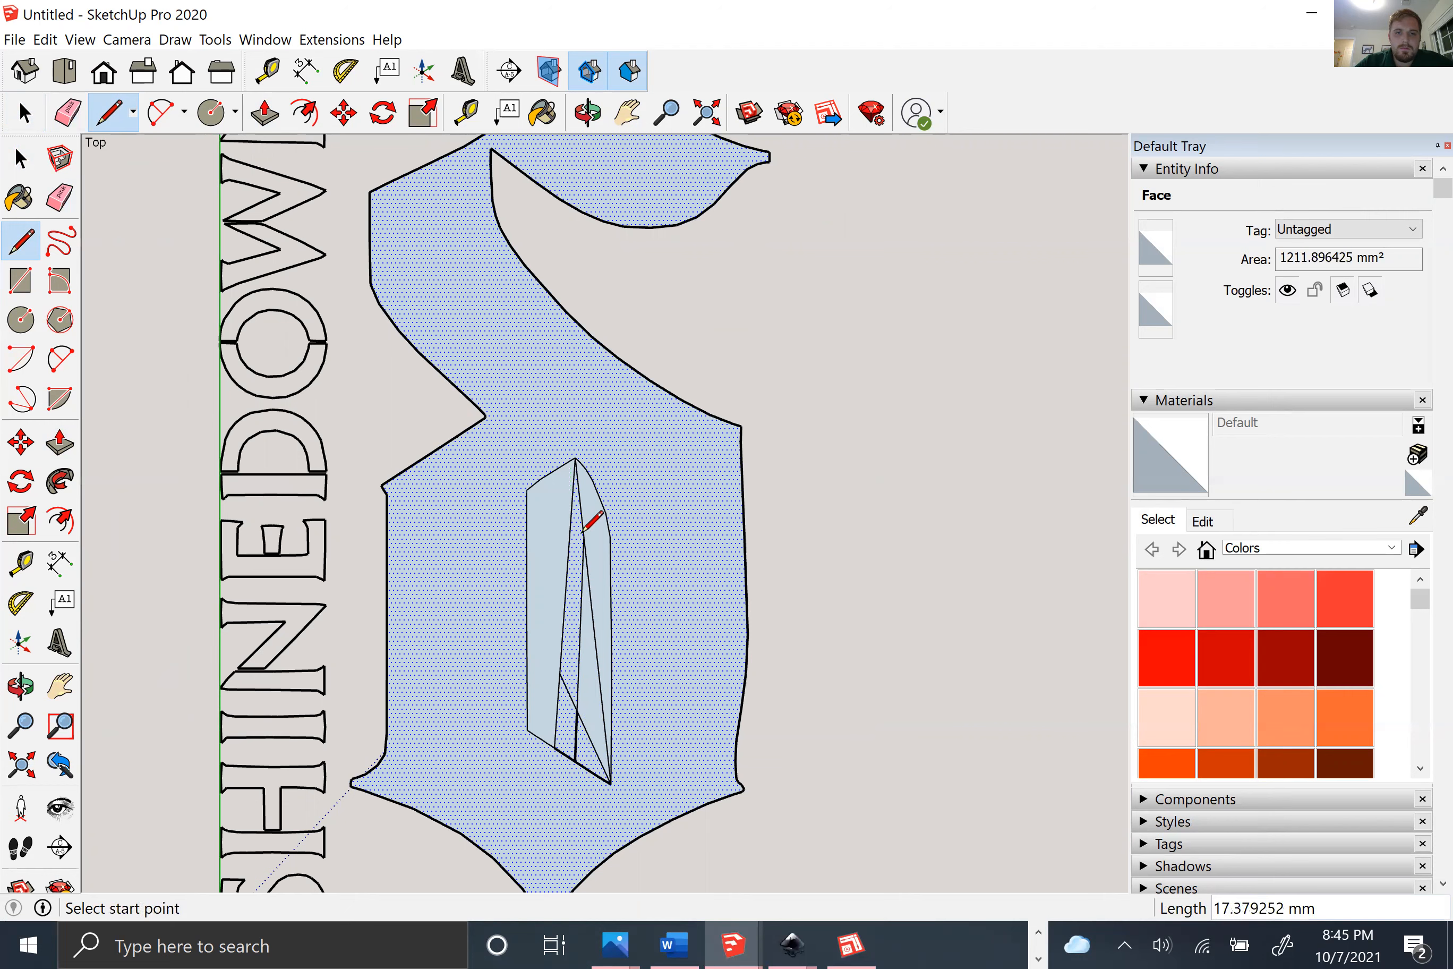
Step: Draw two slanted crosslines dividing the middle of the narrow strip between the opening's long lines
scroll(579, 635, up, 1)
click(579, 636)
click(560, 618)
scroll(561, 615, up, 2)
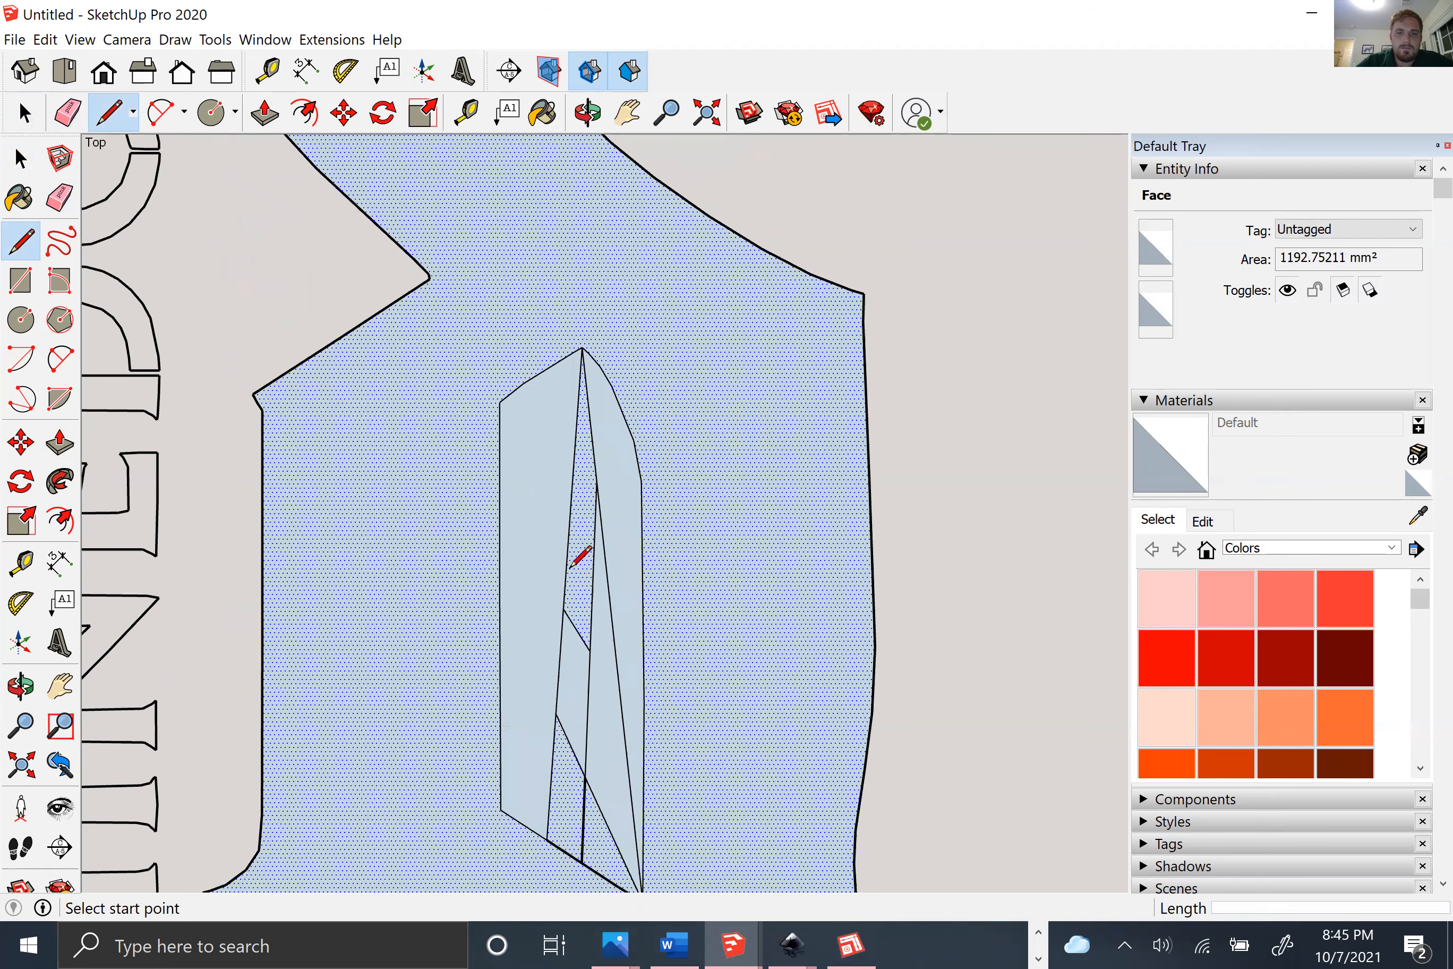
click(561, 615)
click(606, 444)
click(605, 444)
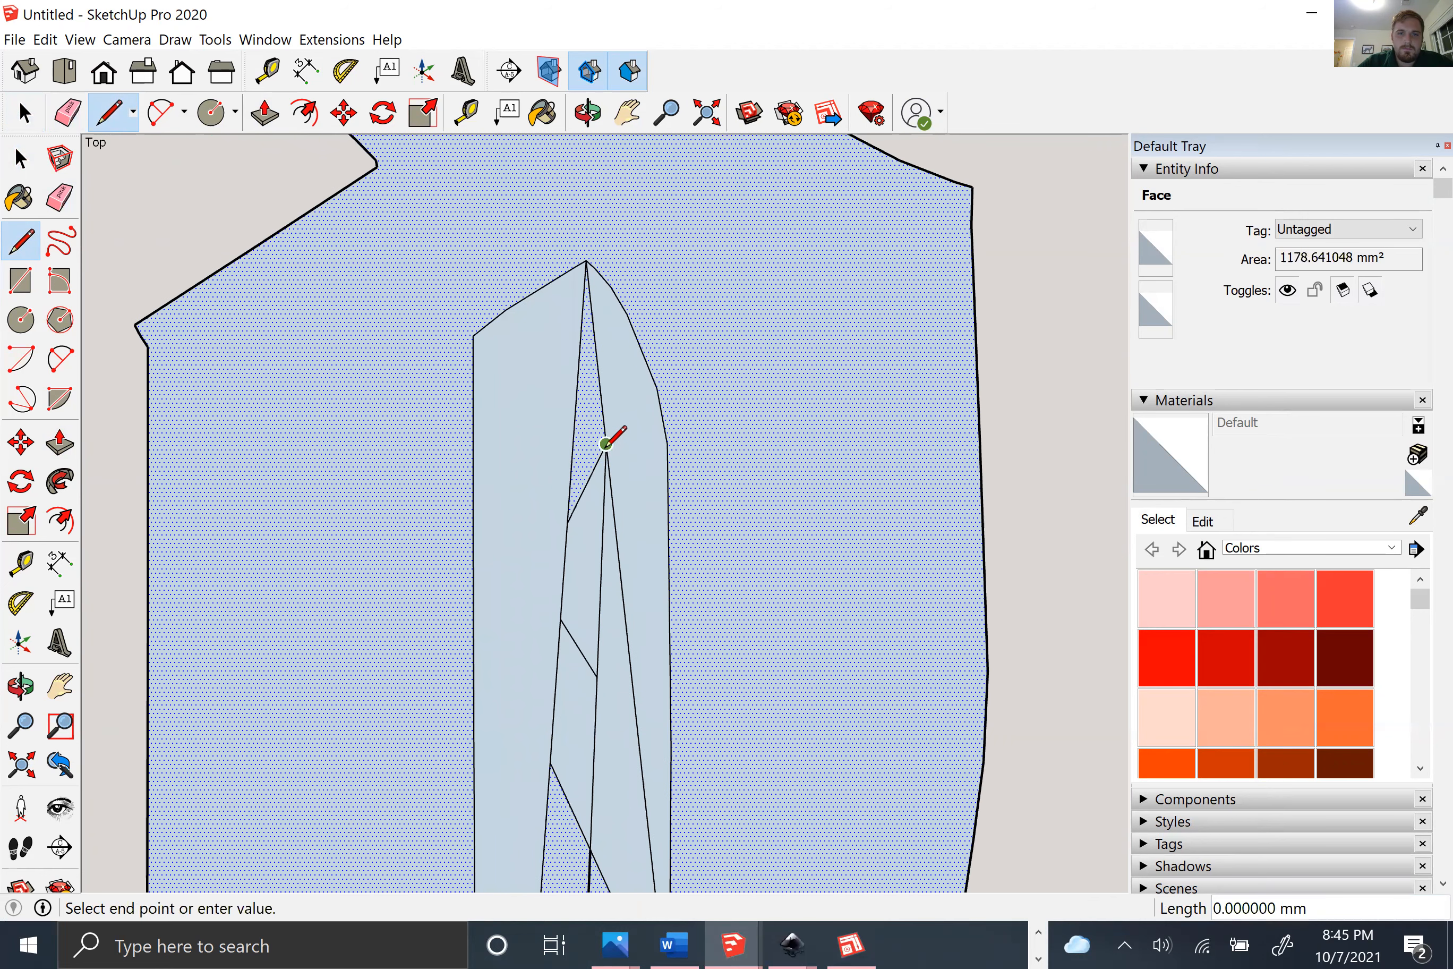
Step: Continue a zigzag of short lines between the two long lines up toward the opening's top point
click(578, 392)
click(577, 391)
click(595, 353)
click(595, 353)
click(581, 345)
click(580, 343)
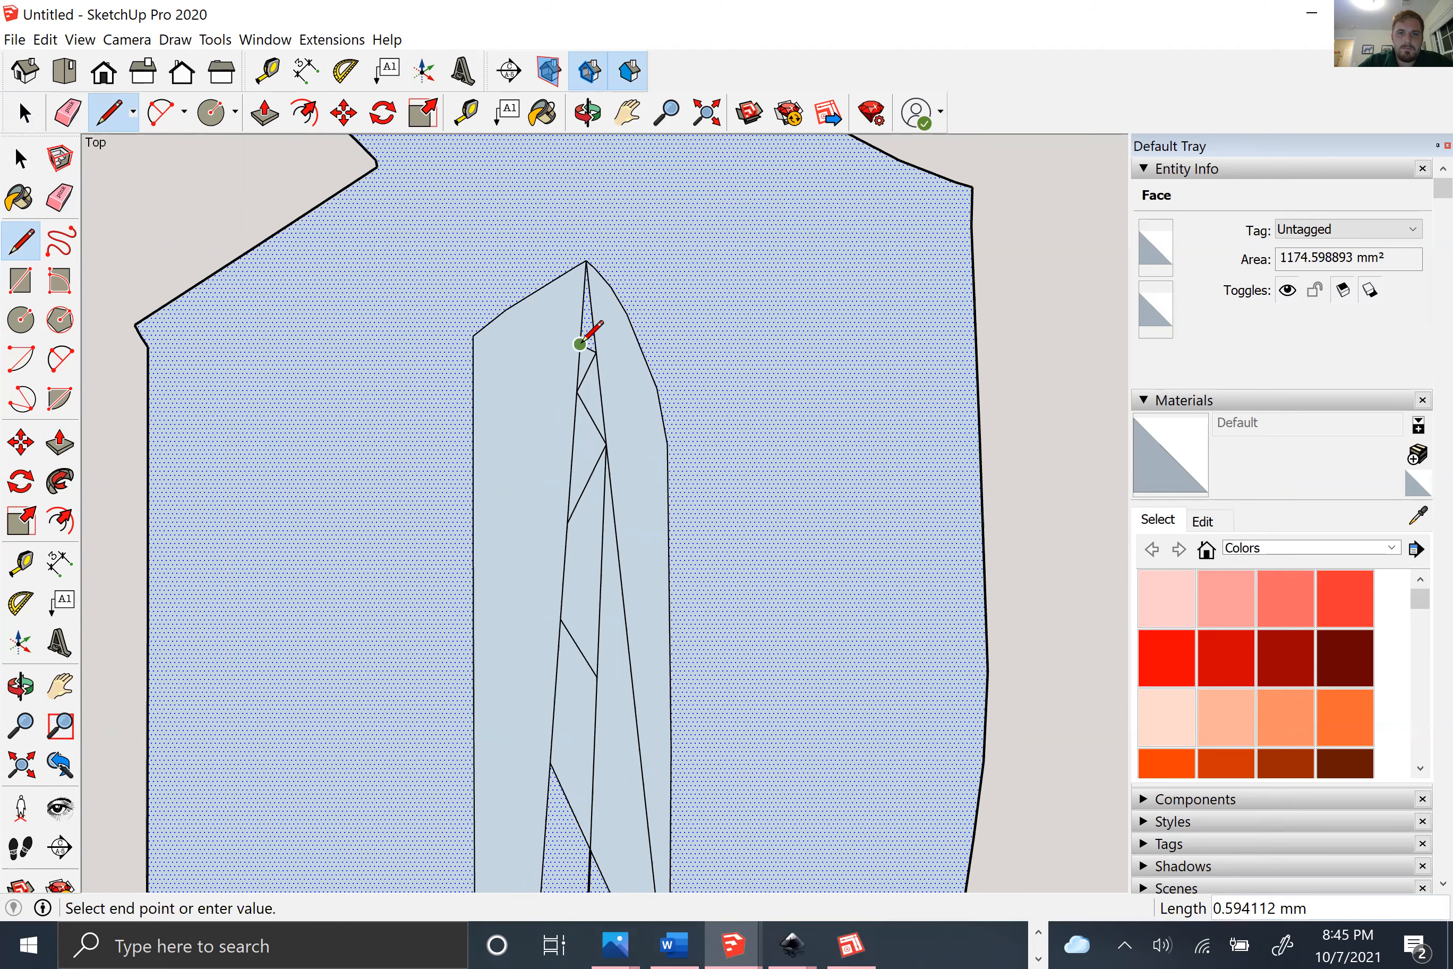
click(592, 320)
Step: Draw a line about 1.2 mm long from the last zigzag point to the strip's left edge nearer the tip
scroll(595, 315, up, 2)
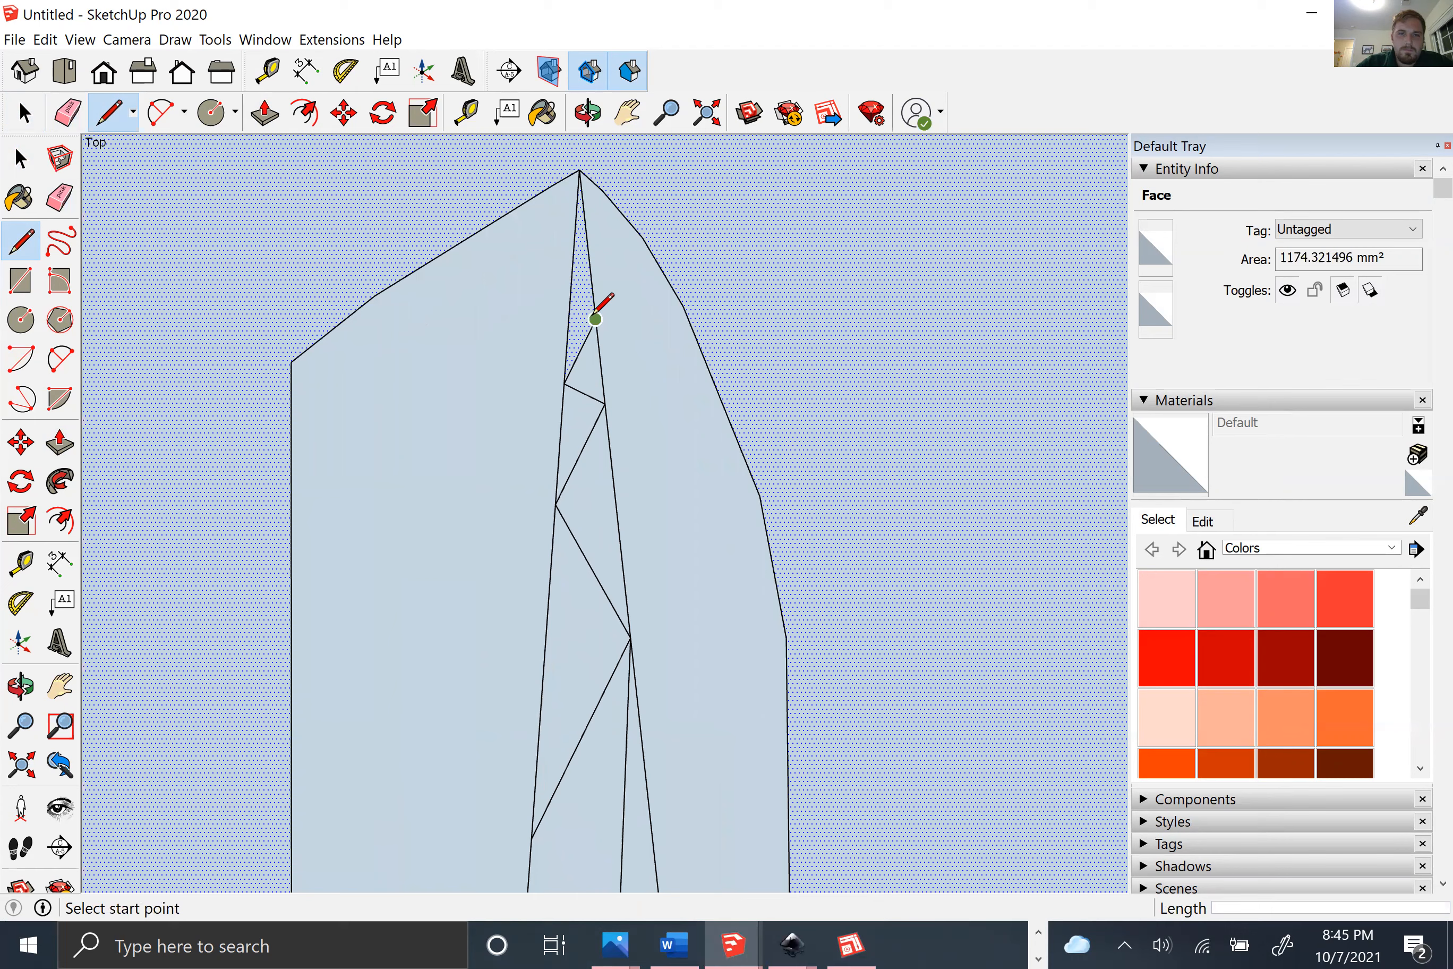
scroll(595, 315, up, 2)
scroll(616, 470, down, 1)
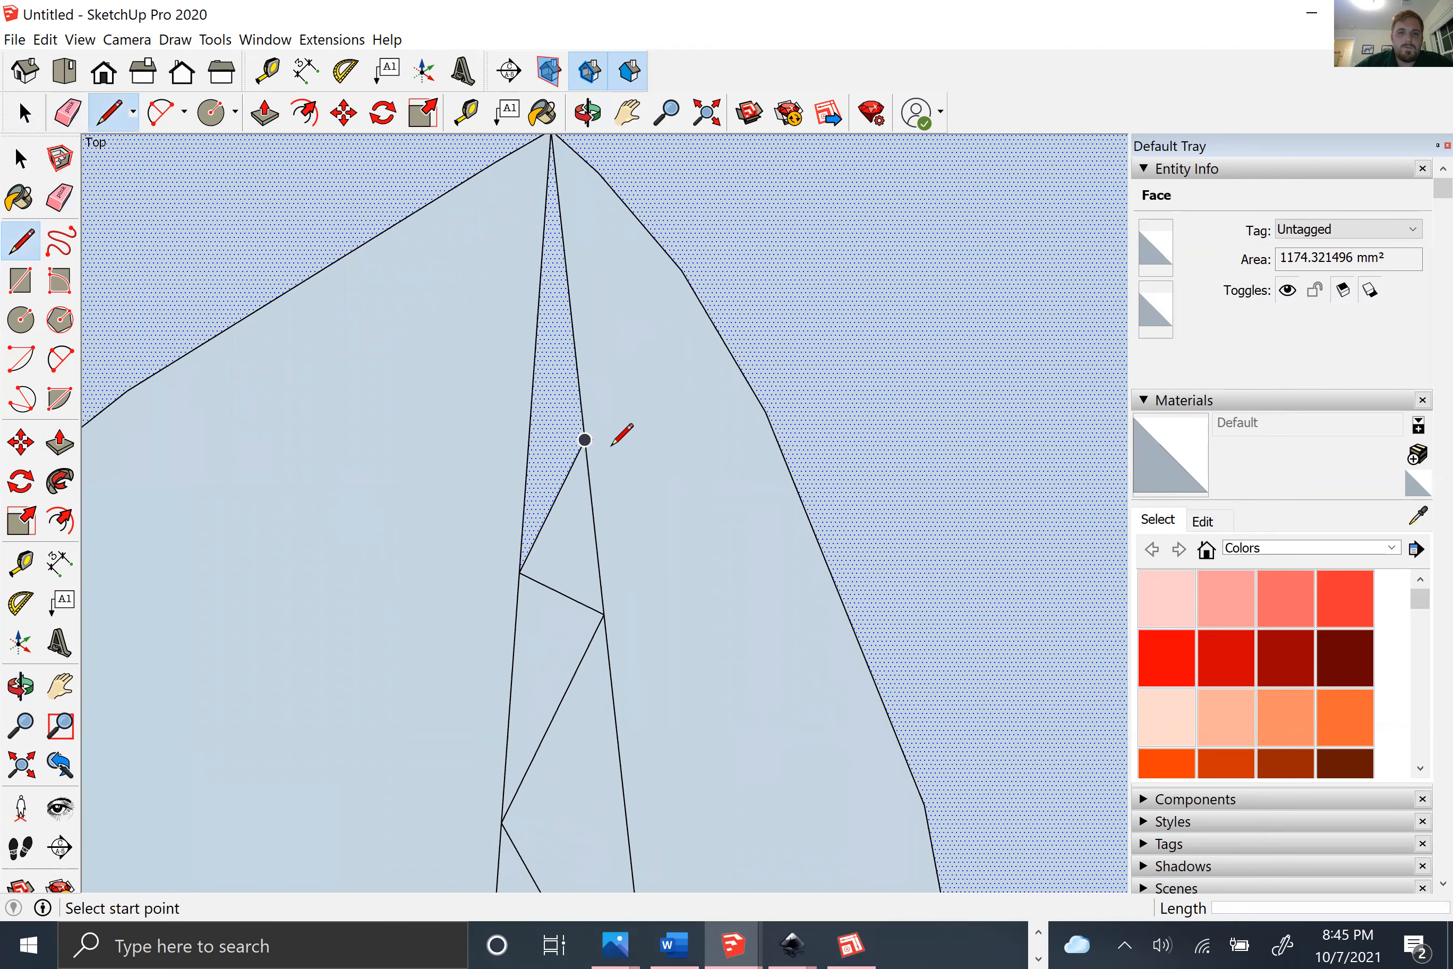
scroll(616, 441, down, 2)
click(594, 442)
click(568, 317)
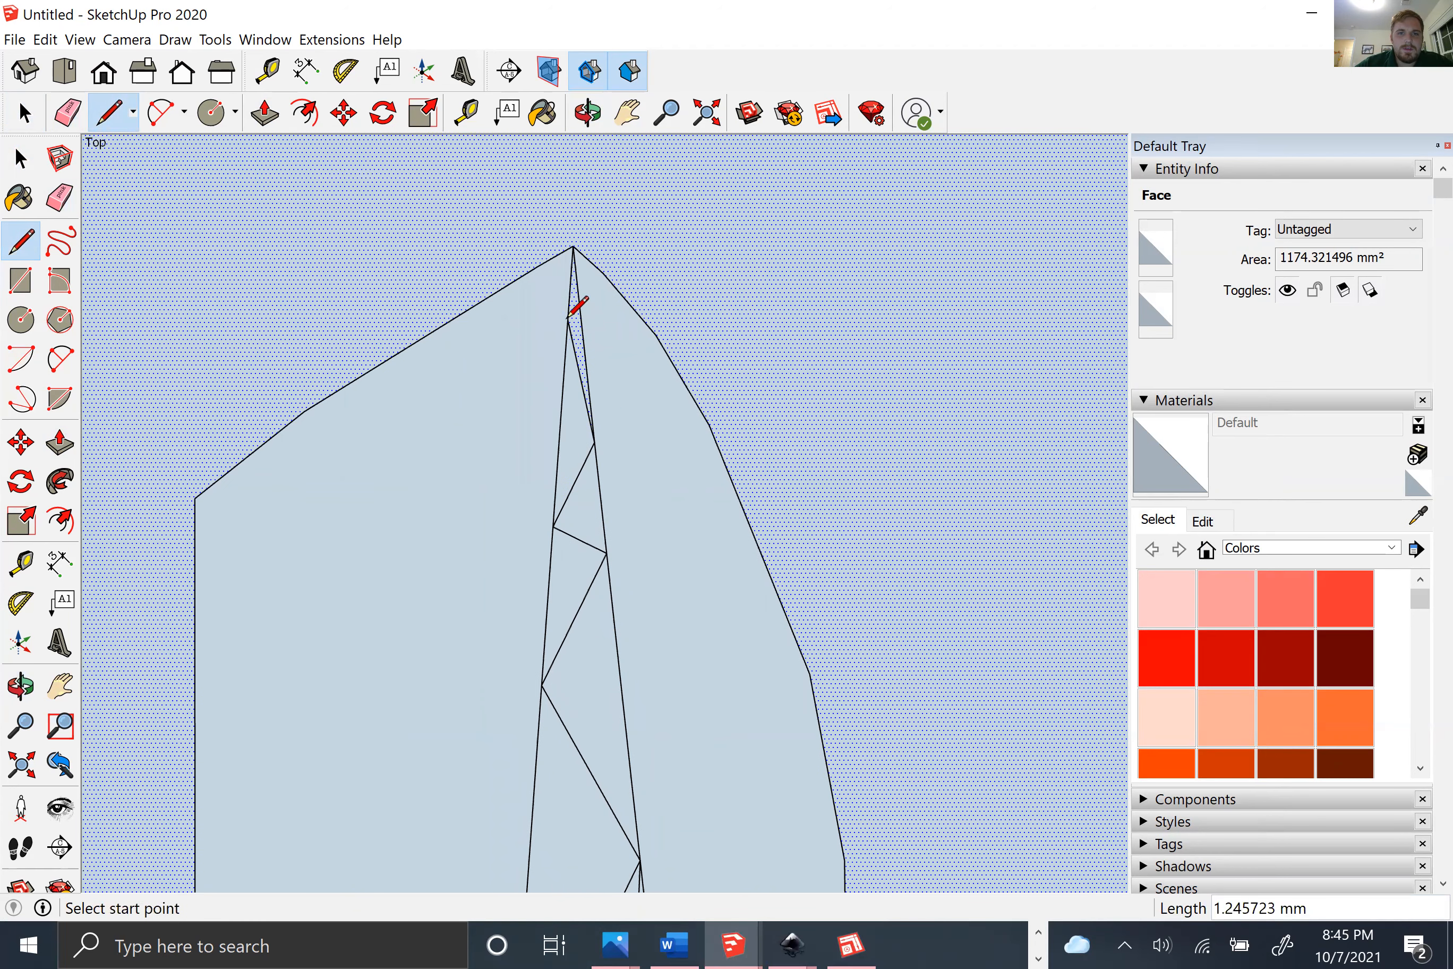
click(568, 319)
click(575, 285)
Step: Add a horizontal crossline about 0.13 mm long across the strip just below the opening's tip
scroll(578, 287, up, 1)
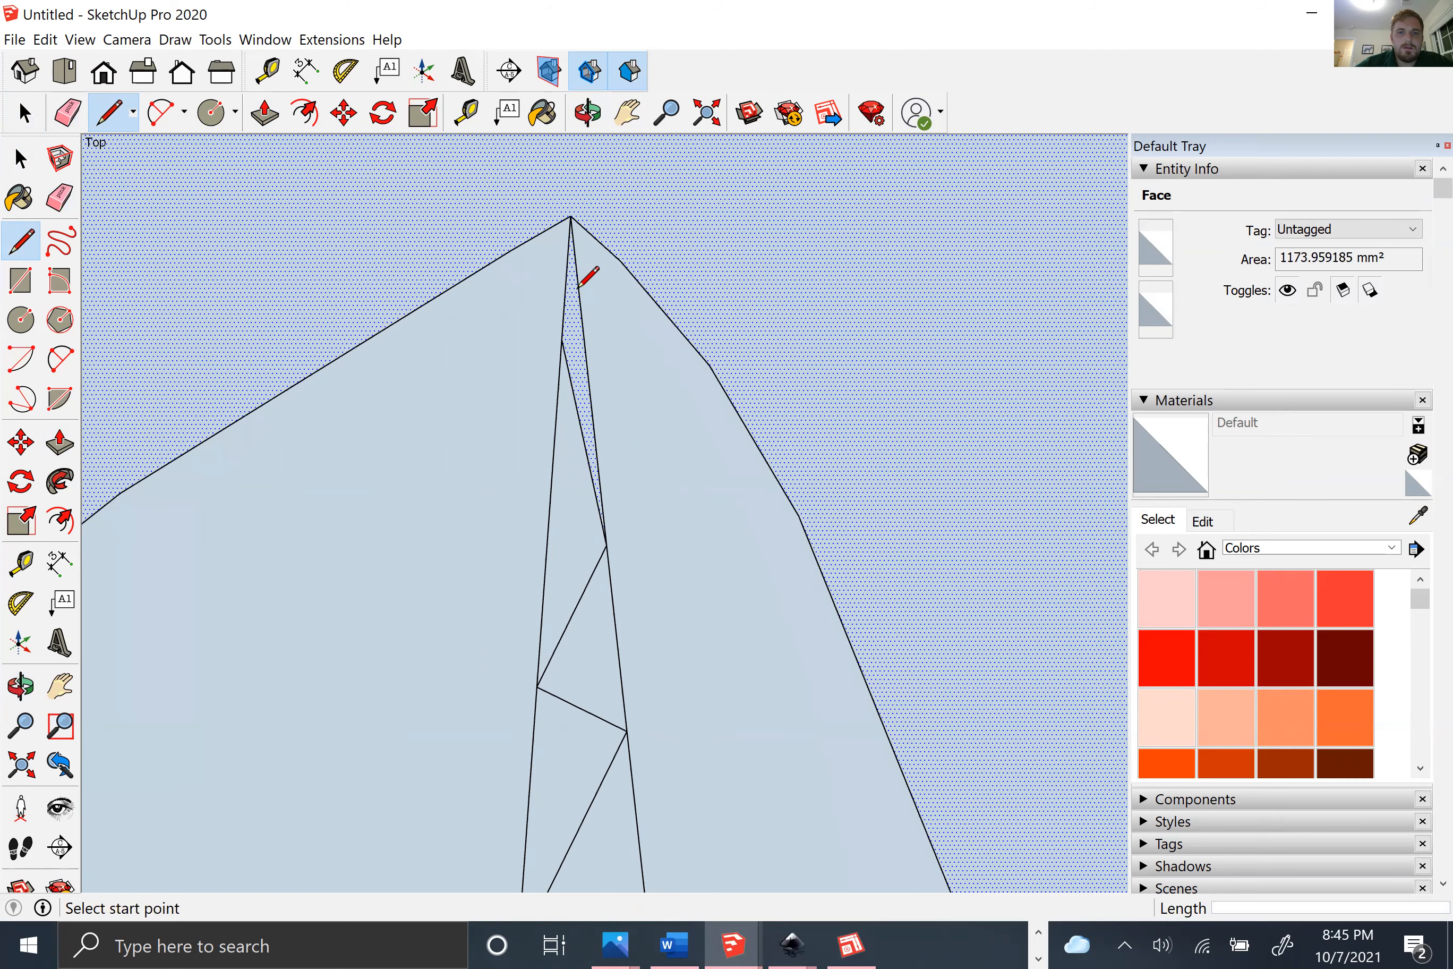
click(583, 339)
click(562, 340)
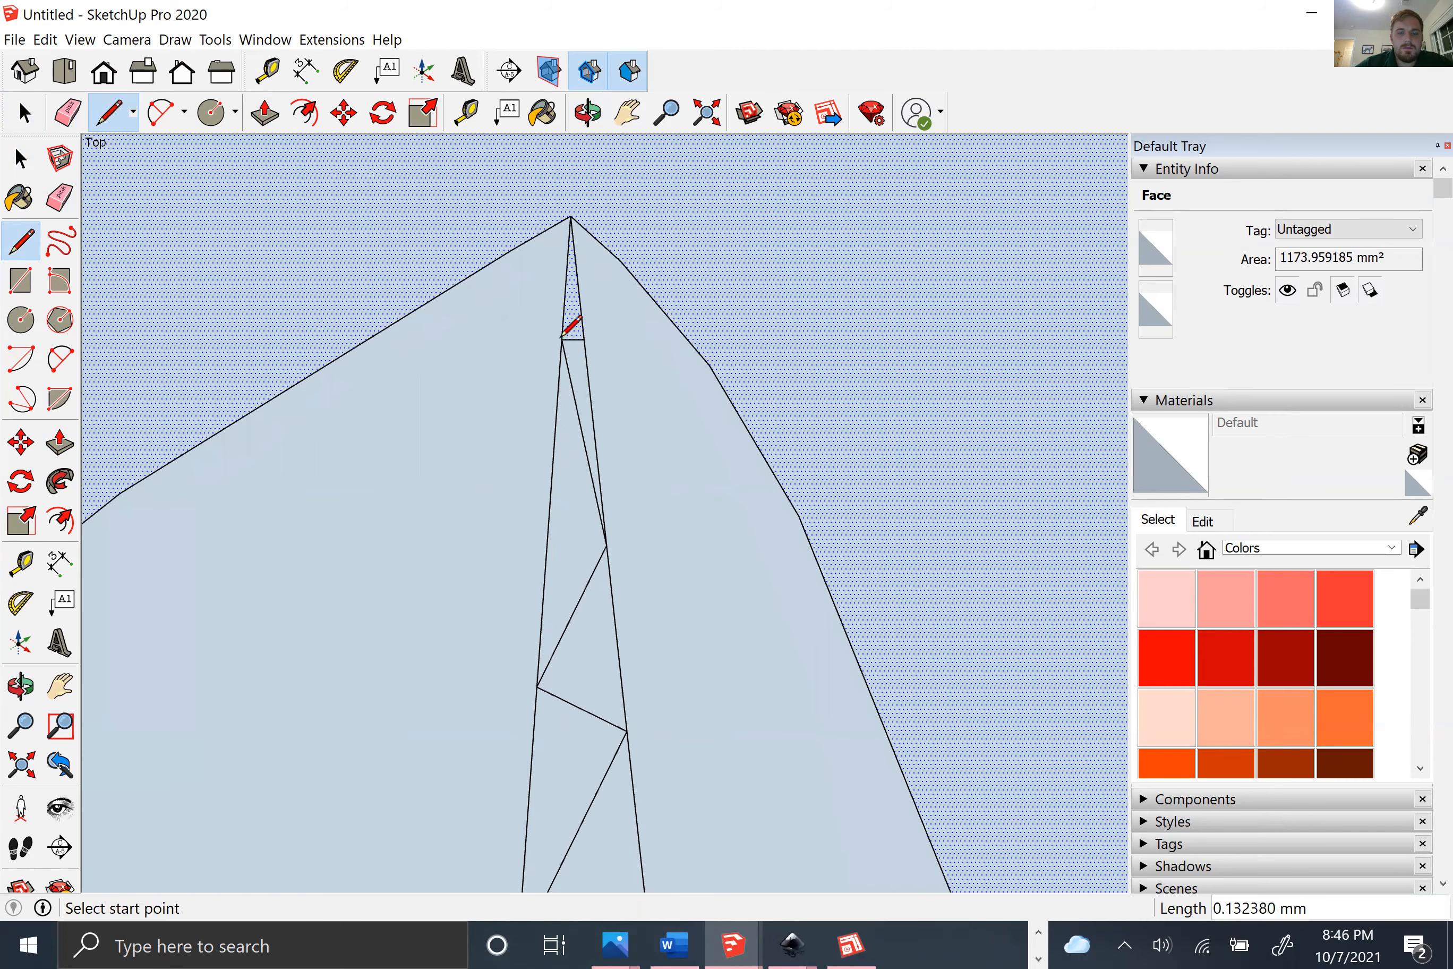
scroll(562, 339, up, 1)
click(561, 340)
Step: Split the remaining sliver at the opening's tip with short lines rising from the middle of the horizontal crossline
shift+middle_drag(659, 301, 554, 388)
click(485, 392)
click(488, 598)
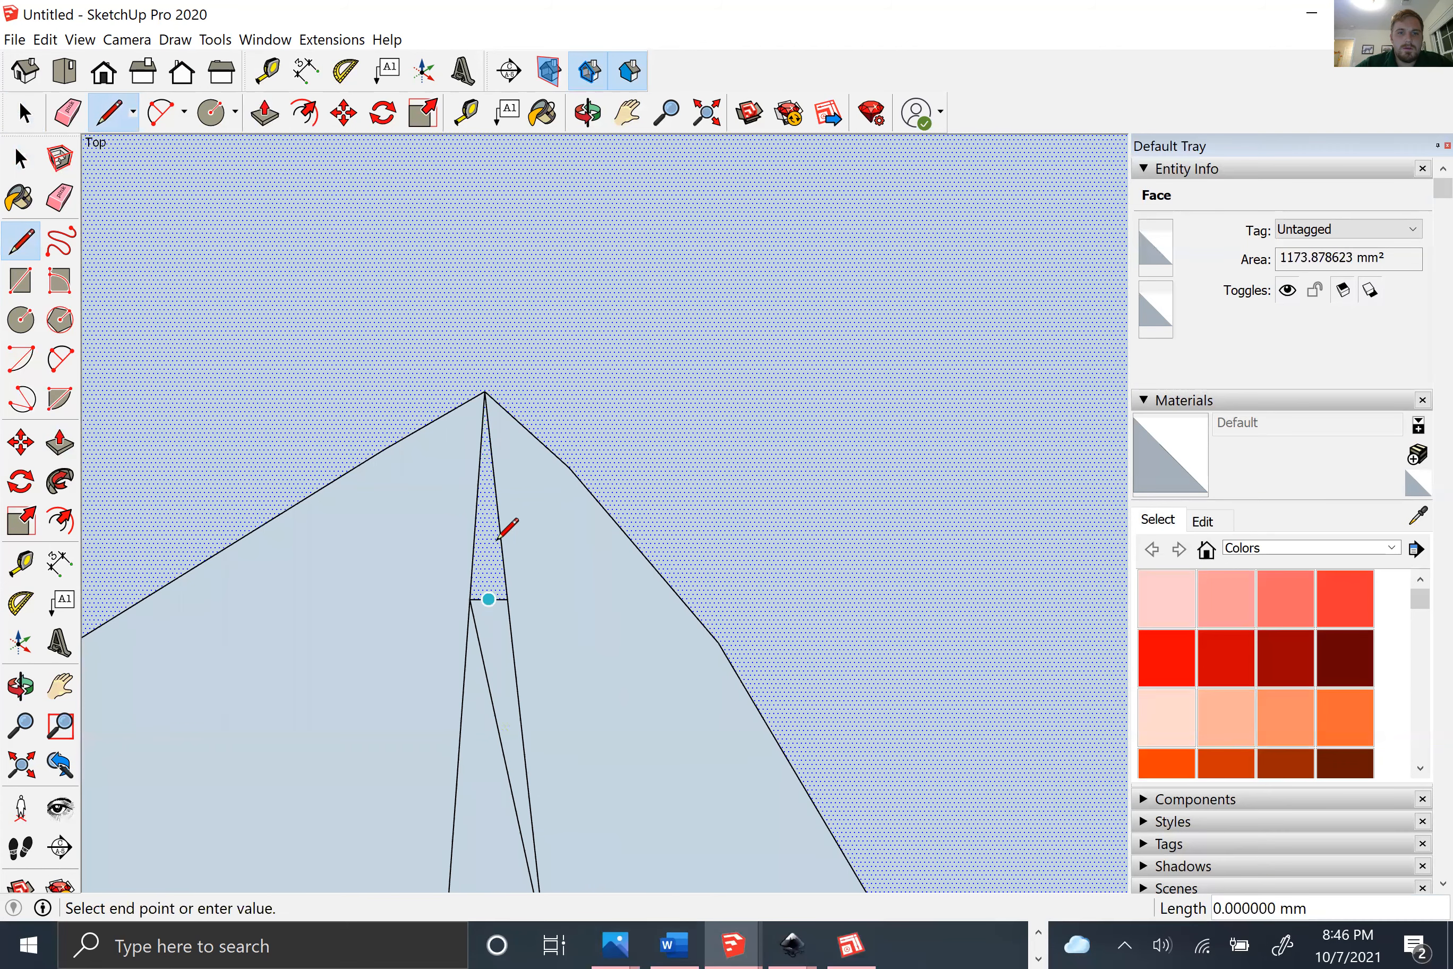
click(484, 393)
scroll(476, 443, up, 2)
scroll(475, 443, up, 2)
click(476, 443)
click(490, 564)
key(space)
scroll(474, 538, down, 5)
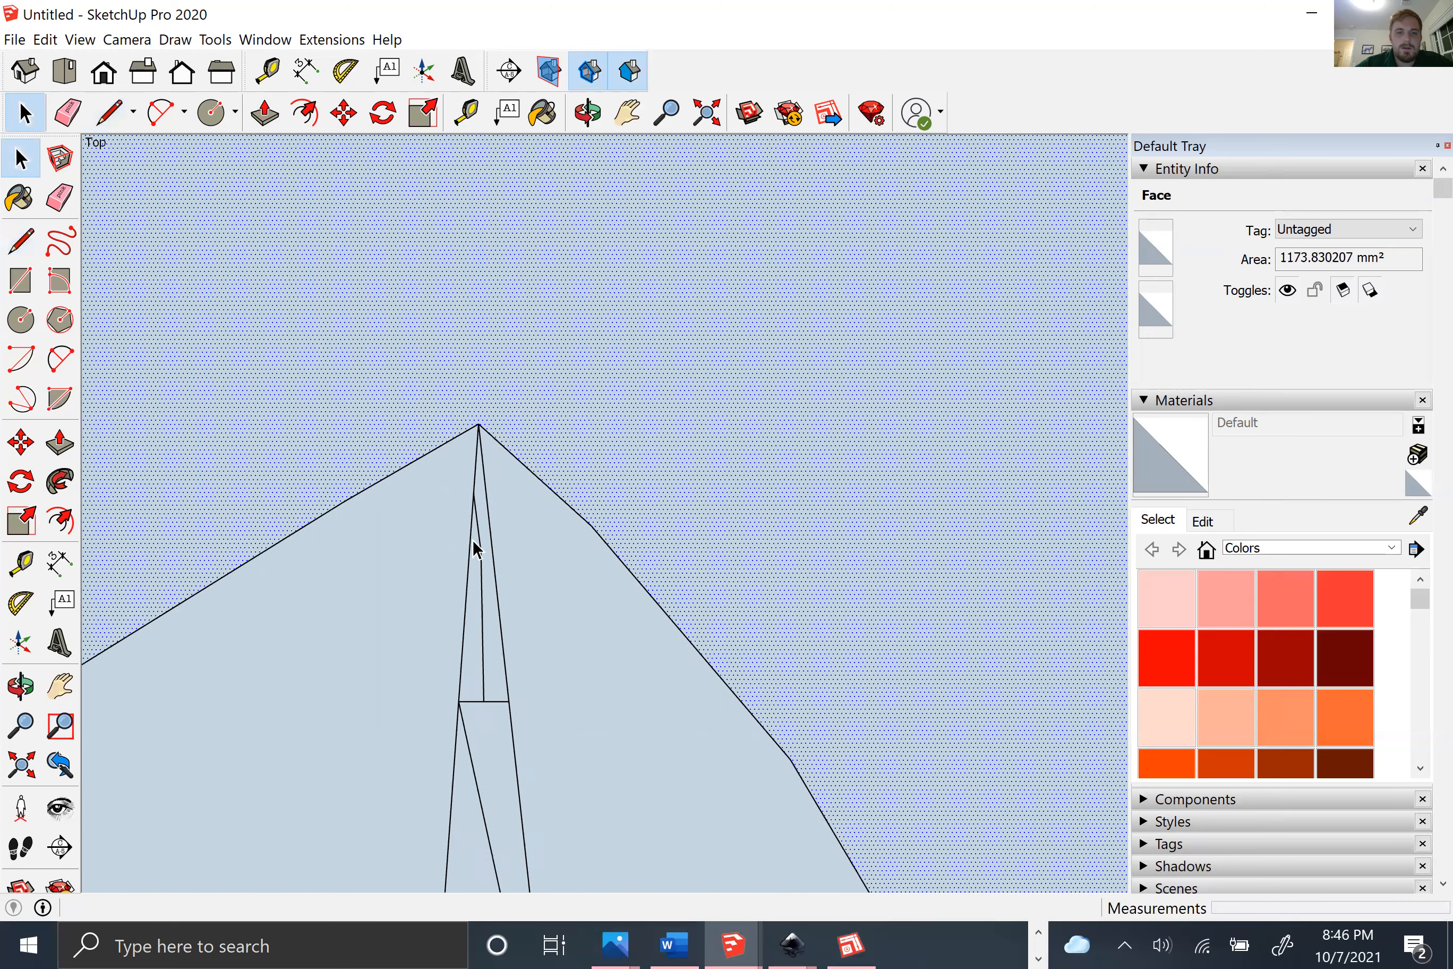
Step: In the opening's lower triangle, draw a crossline from the near-vertical line to the slanted one and return to the bottom edge, about 2 mm
scroll(501, 586, down, 5)
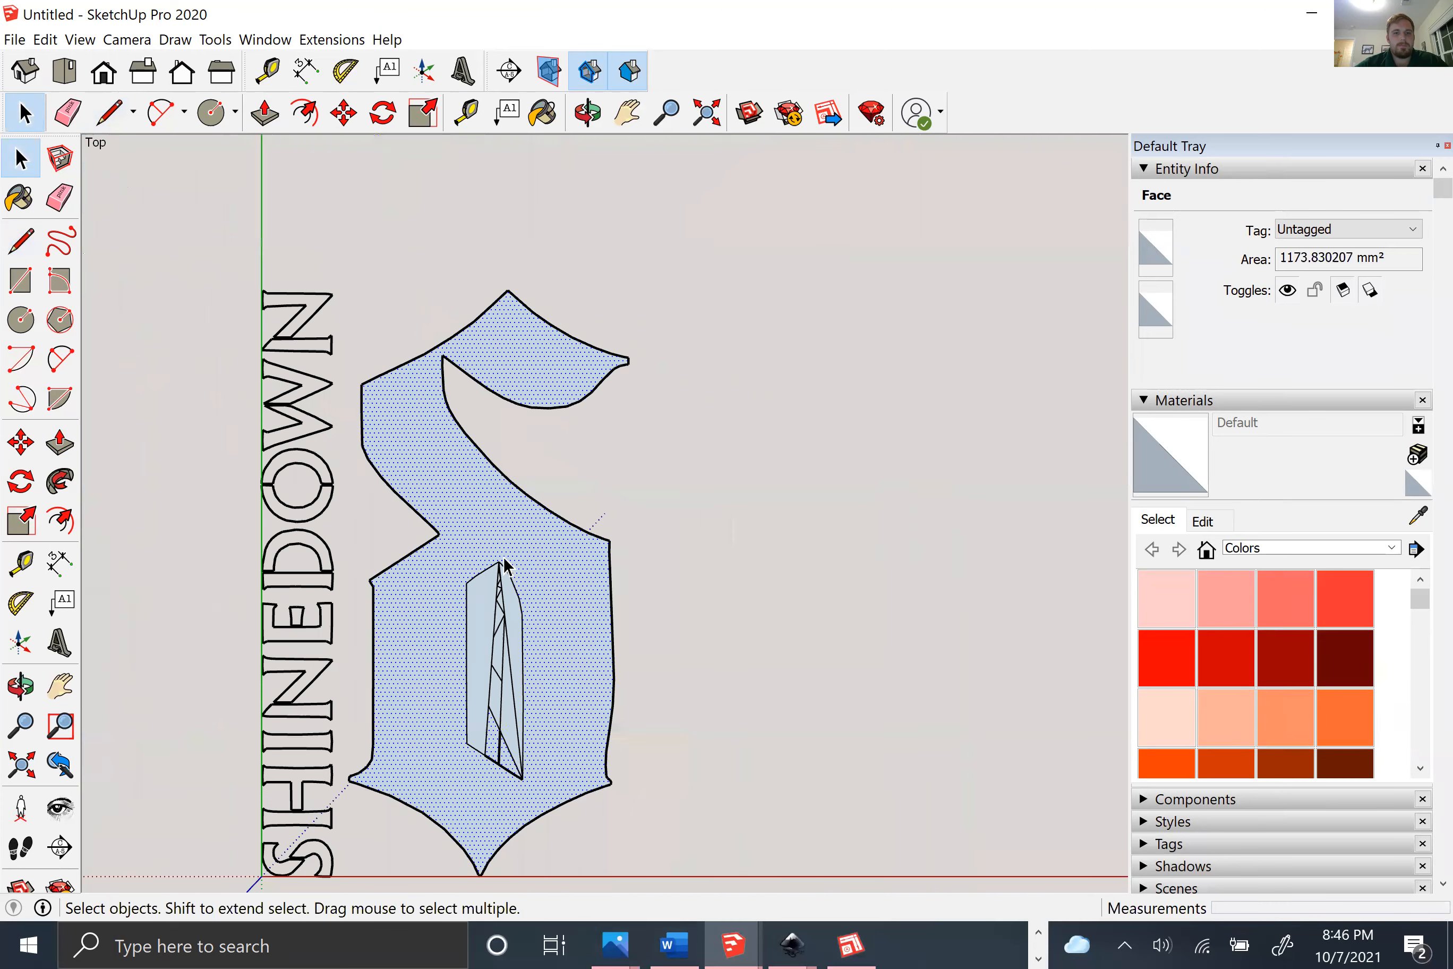
scroll(447, 648, up, 8)
key(l)
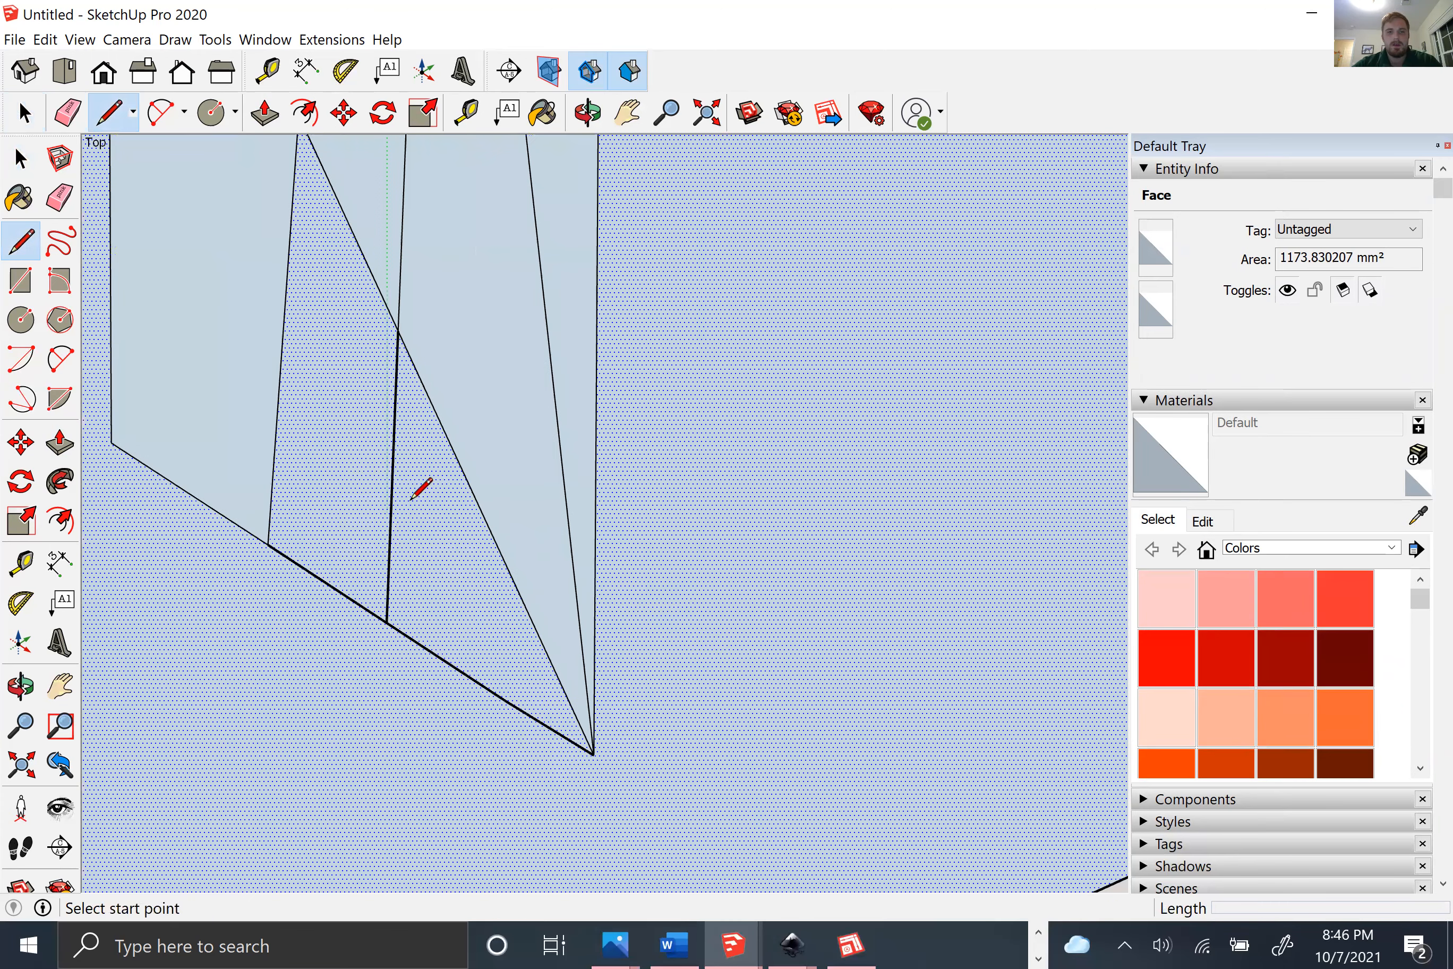
scroll(415, 487, up, 2)
click(380, 526)
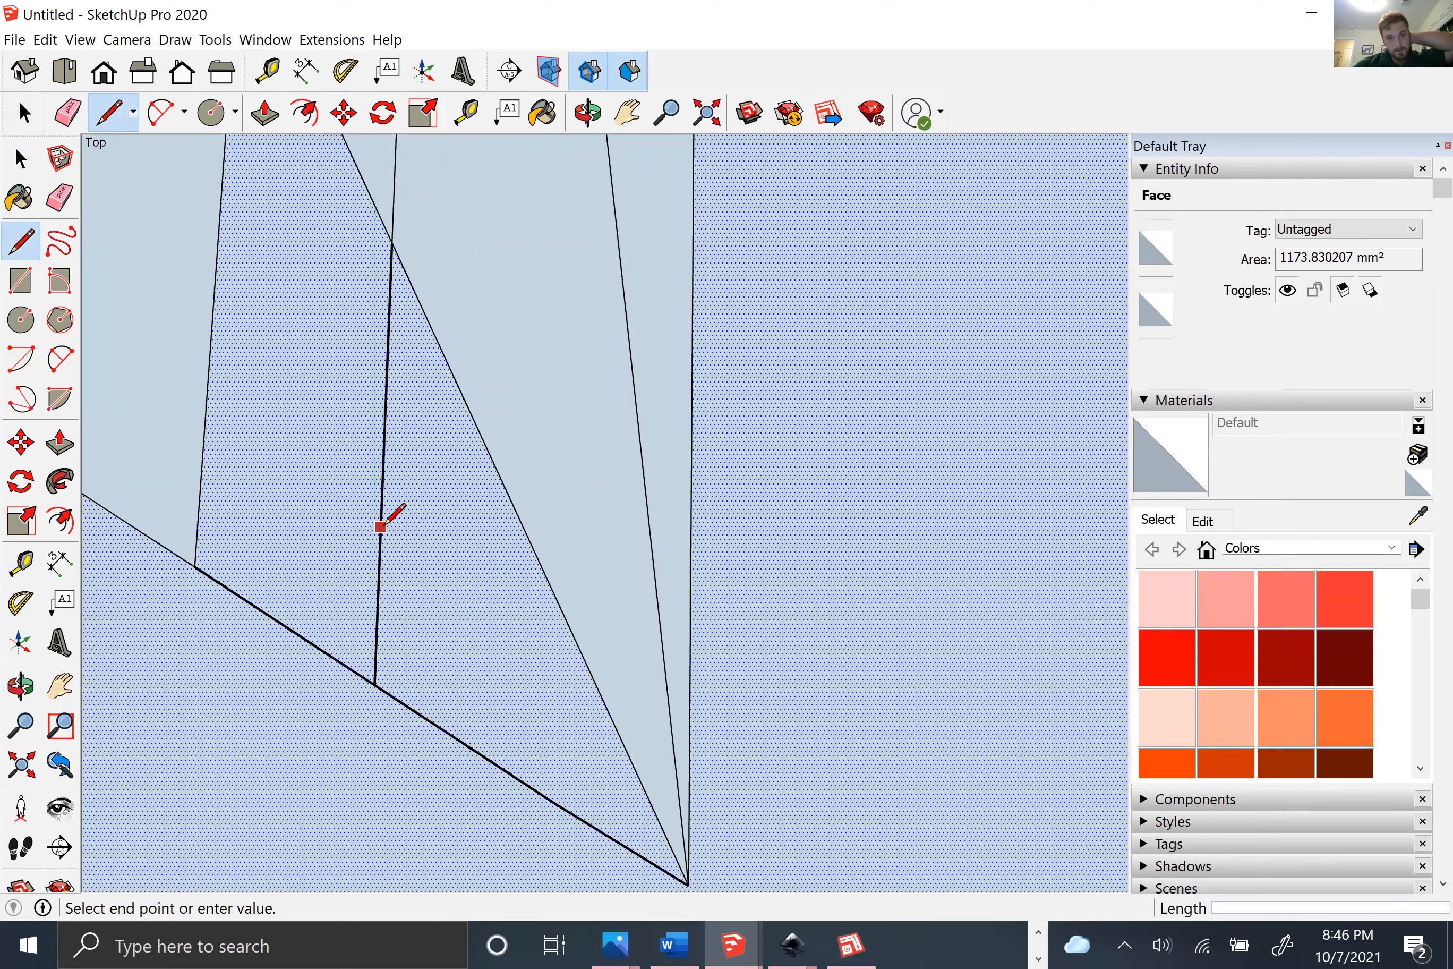
click(514, 509)
click(374, 684)
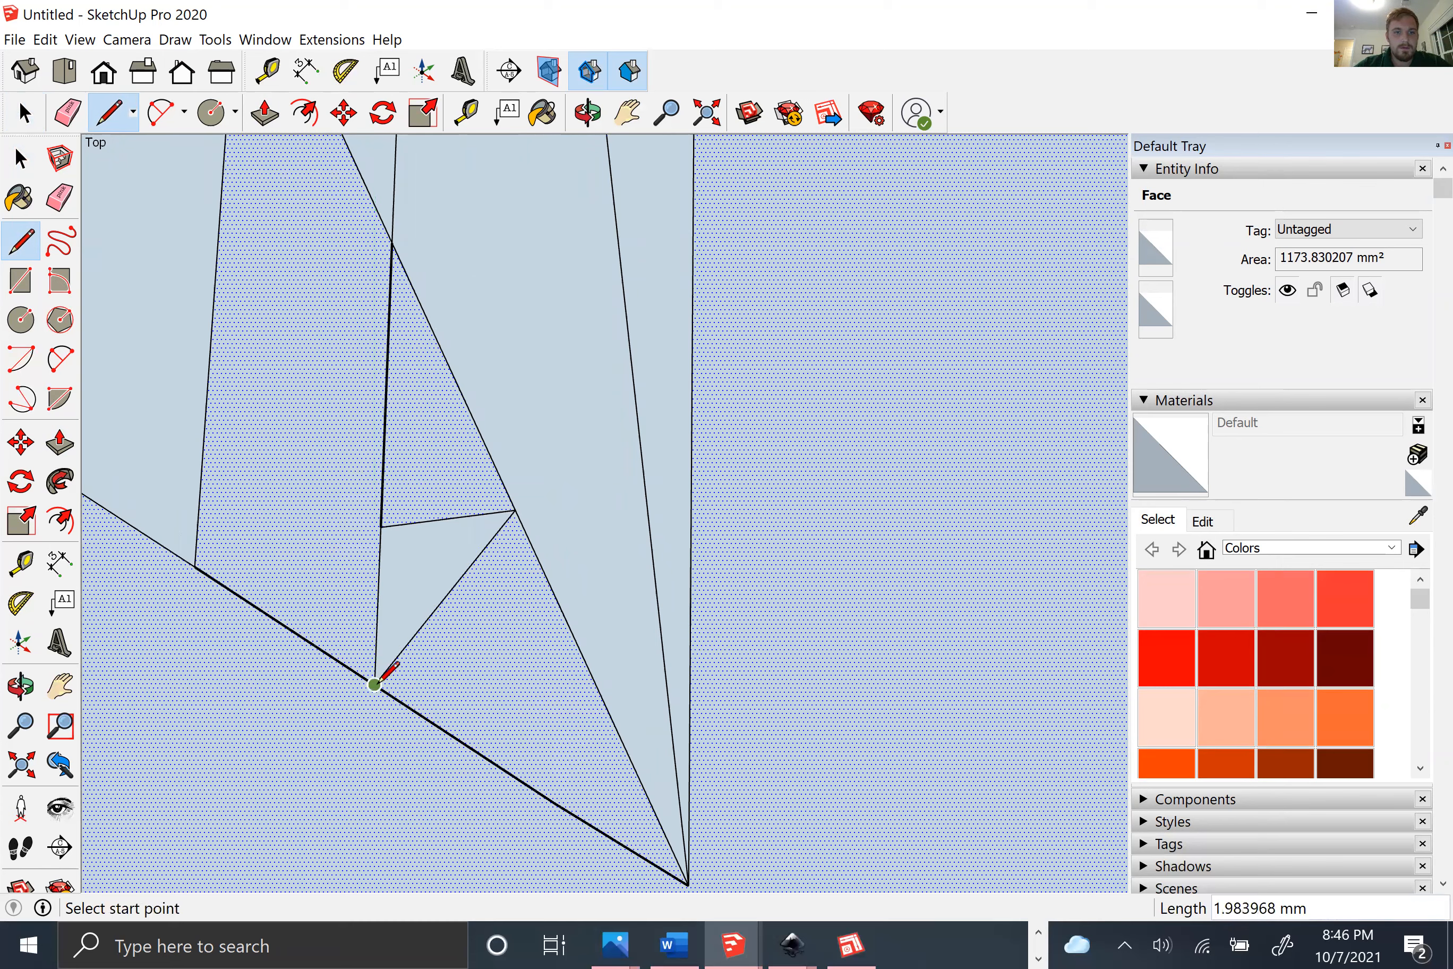
Step: Draw a second line from that bottom-edge point to the slanted line, and retrace the upper part of the near-vertical line
click(563, 616)
click(380, 682)
click(563, 616)
click(399, 261)
click(564, 616)
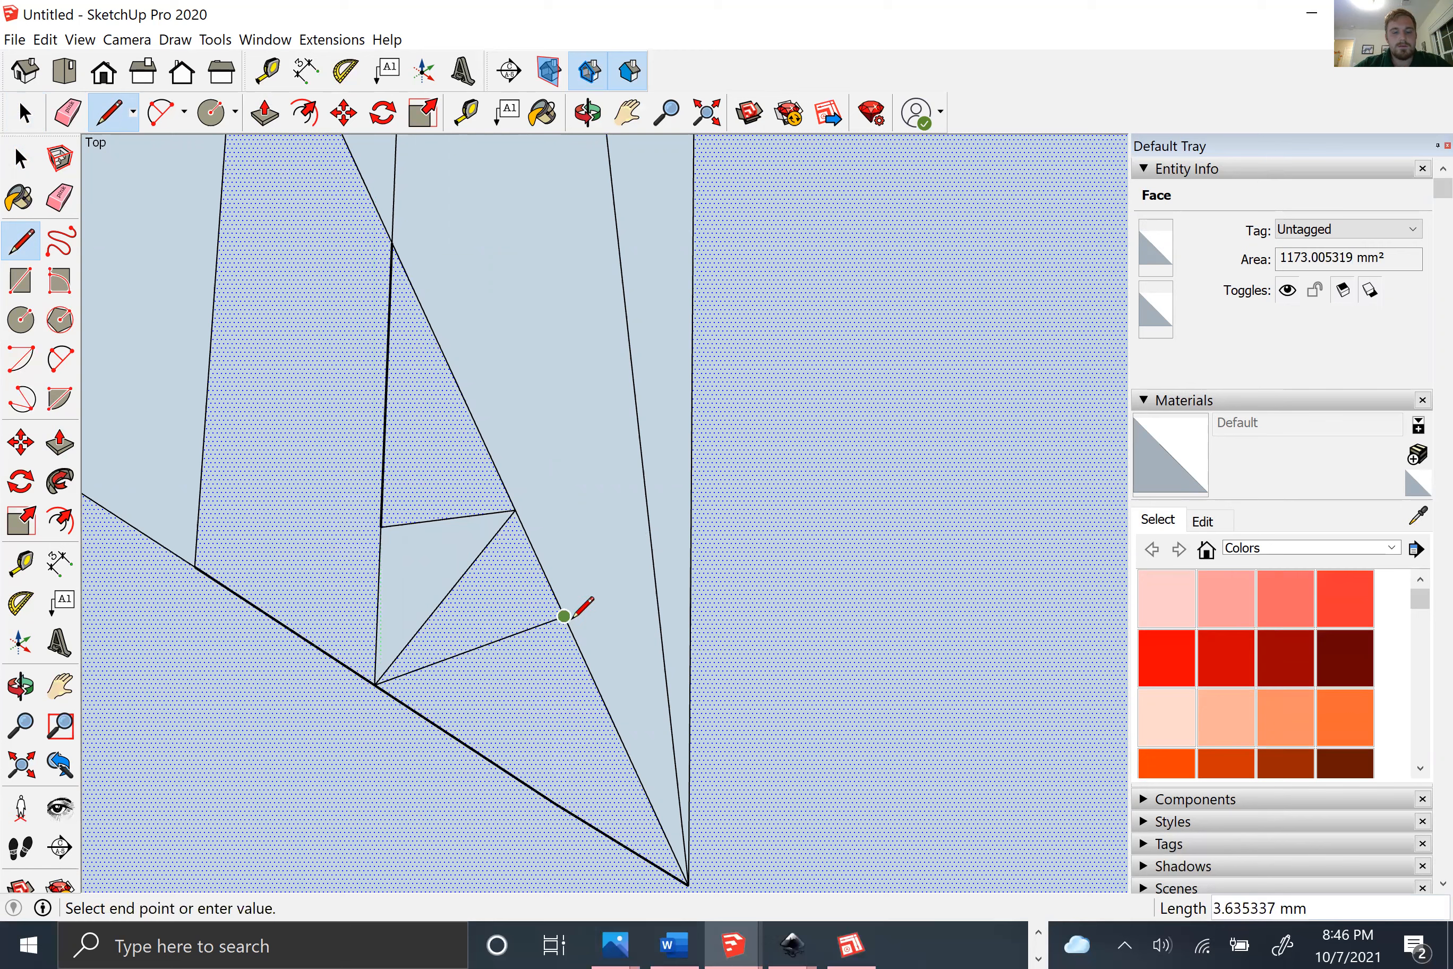
click(392, 241)
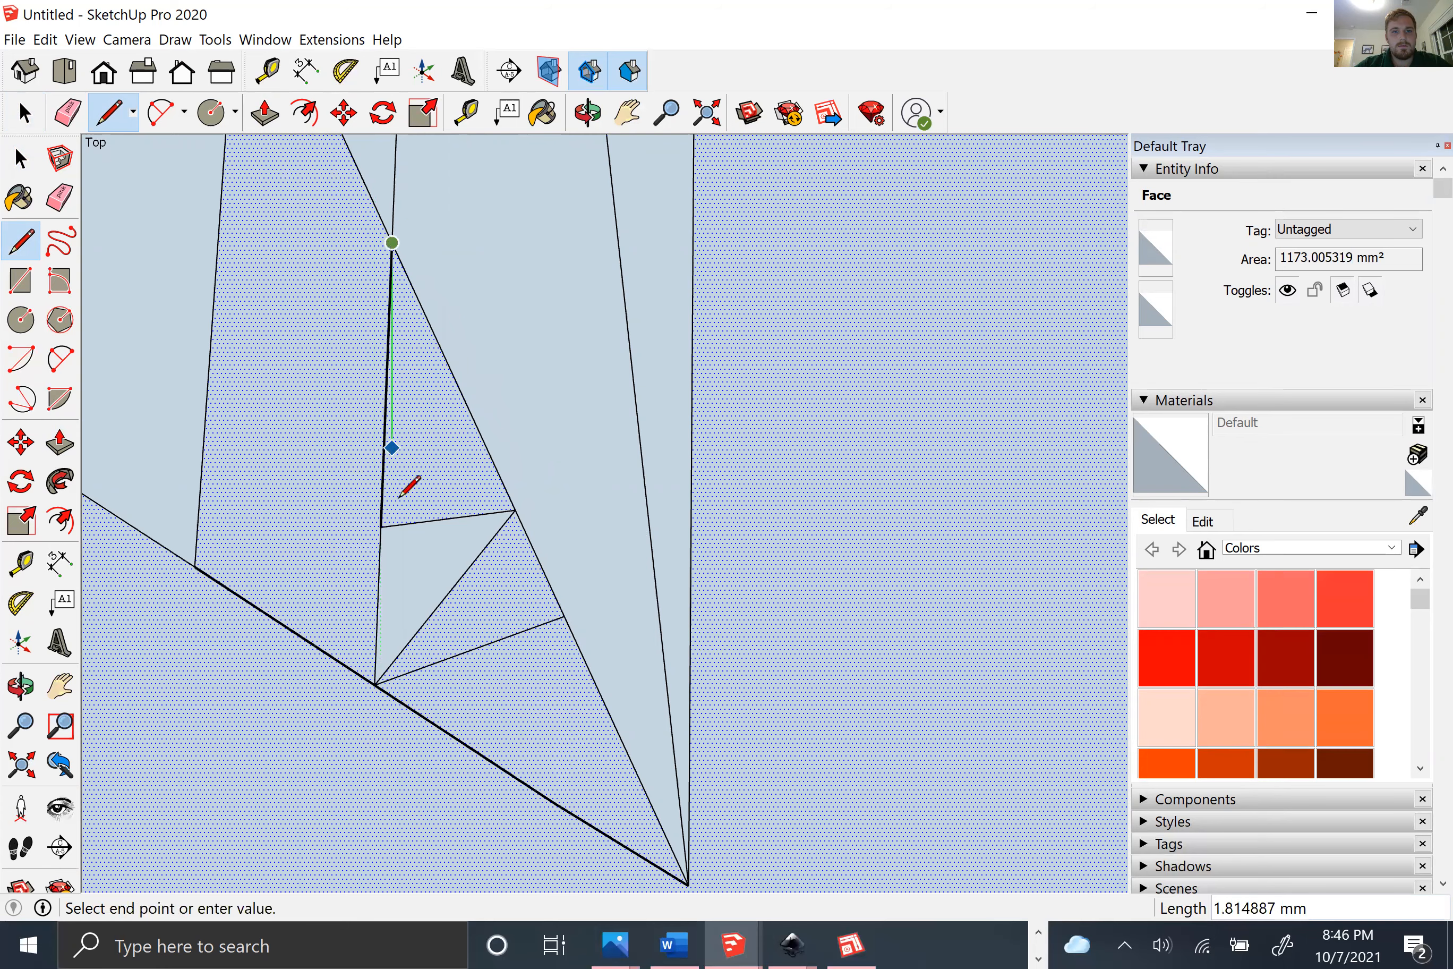
click(380, 527)
Step: Join the near-vertical line to the left long line's lower end, and retrace the slanted bottom edge in segments of about 1.9 and 3.3 mm
click(380, 527)
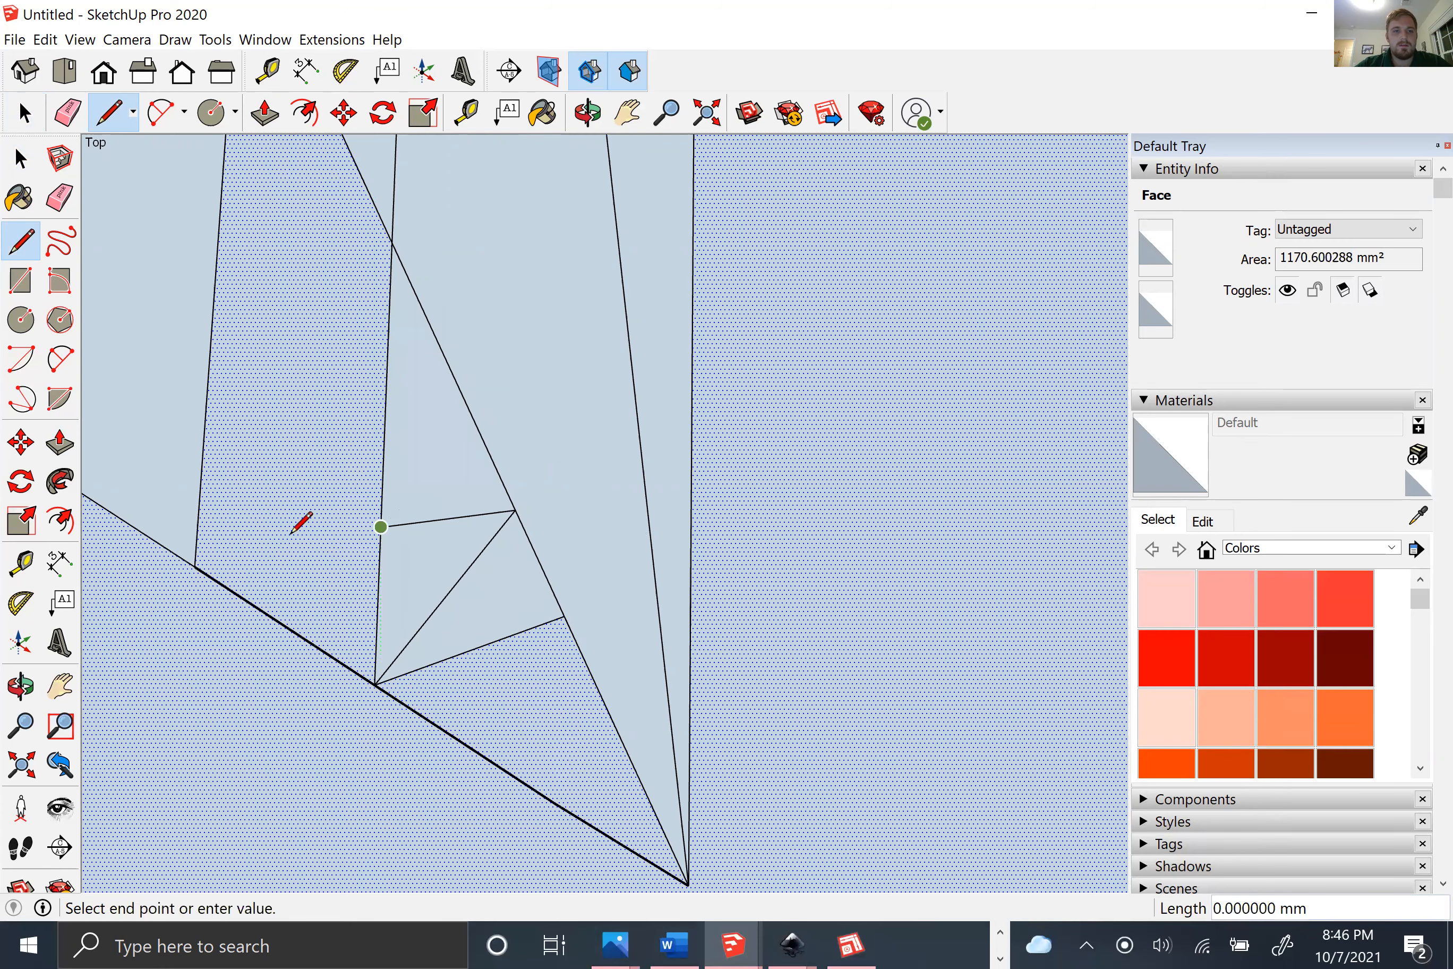
click(194, 566)
scroll(193, 565, down, 2)
click(193, 566)
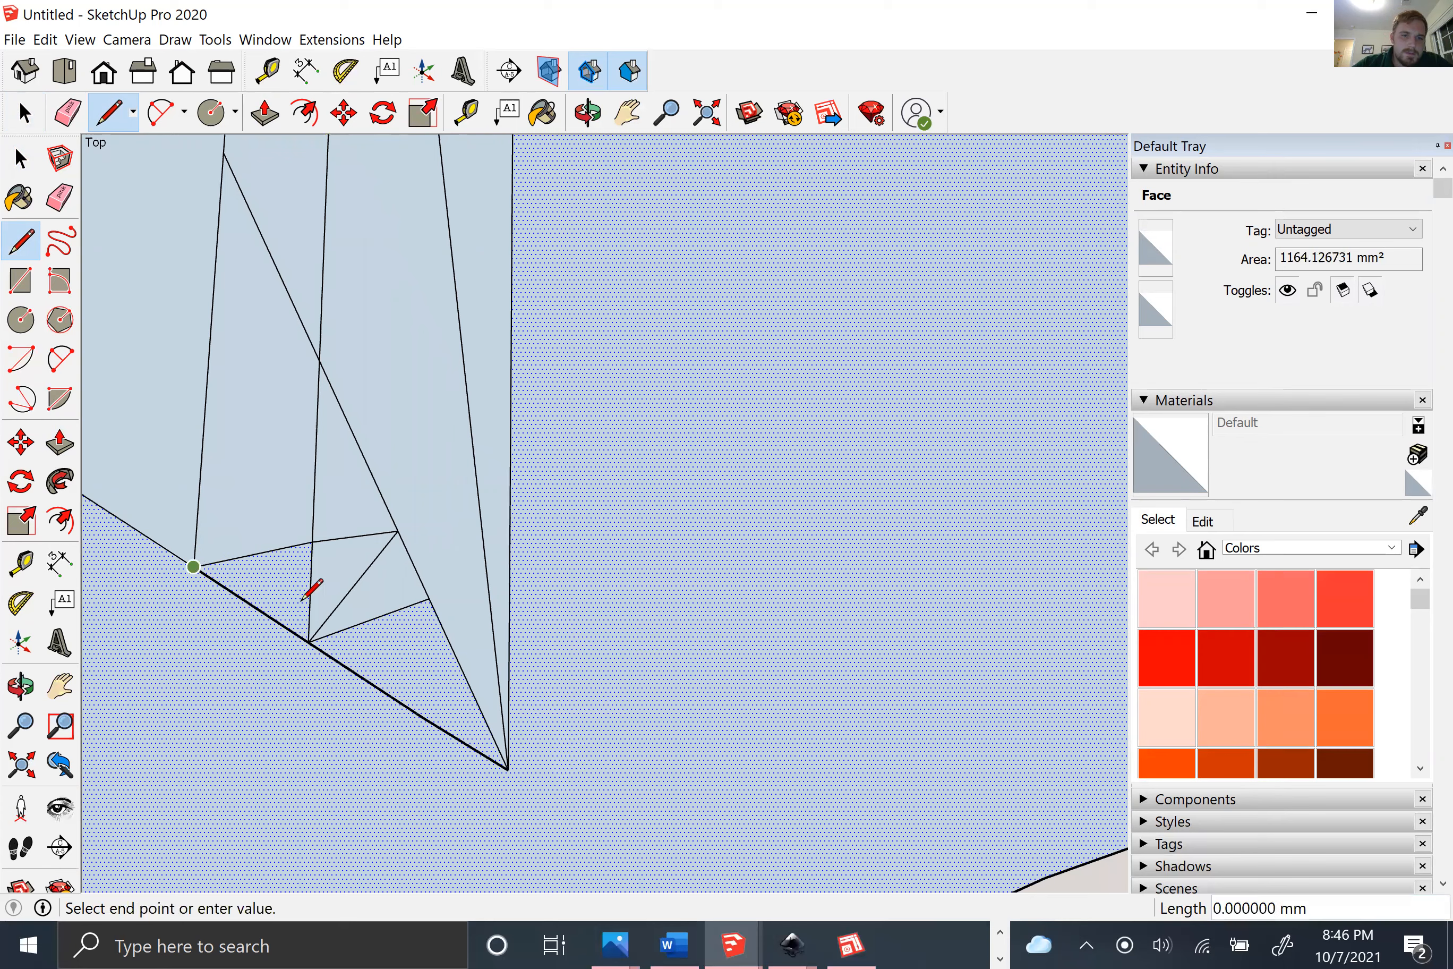
click(308, 639)
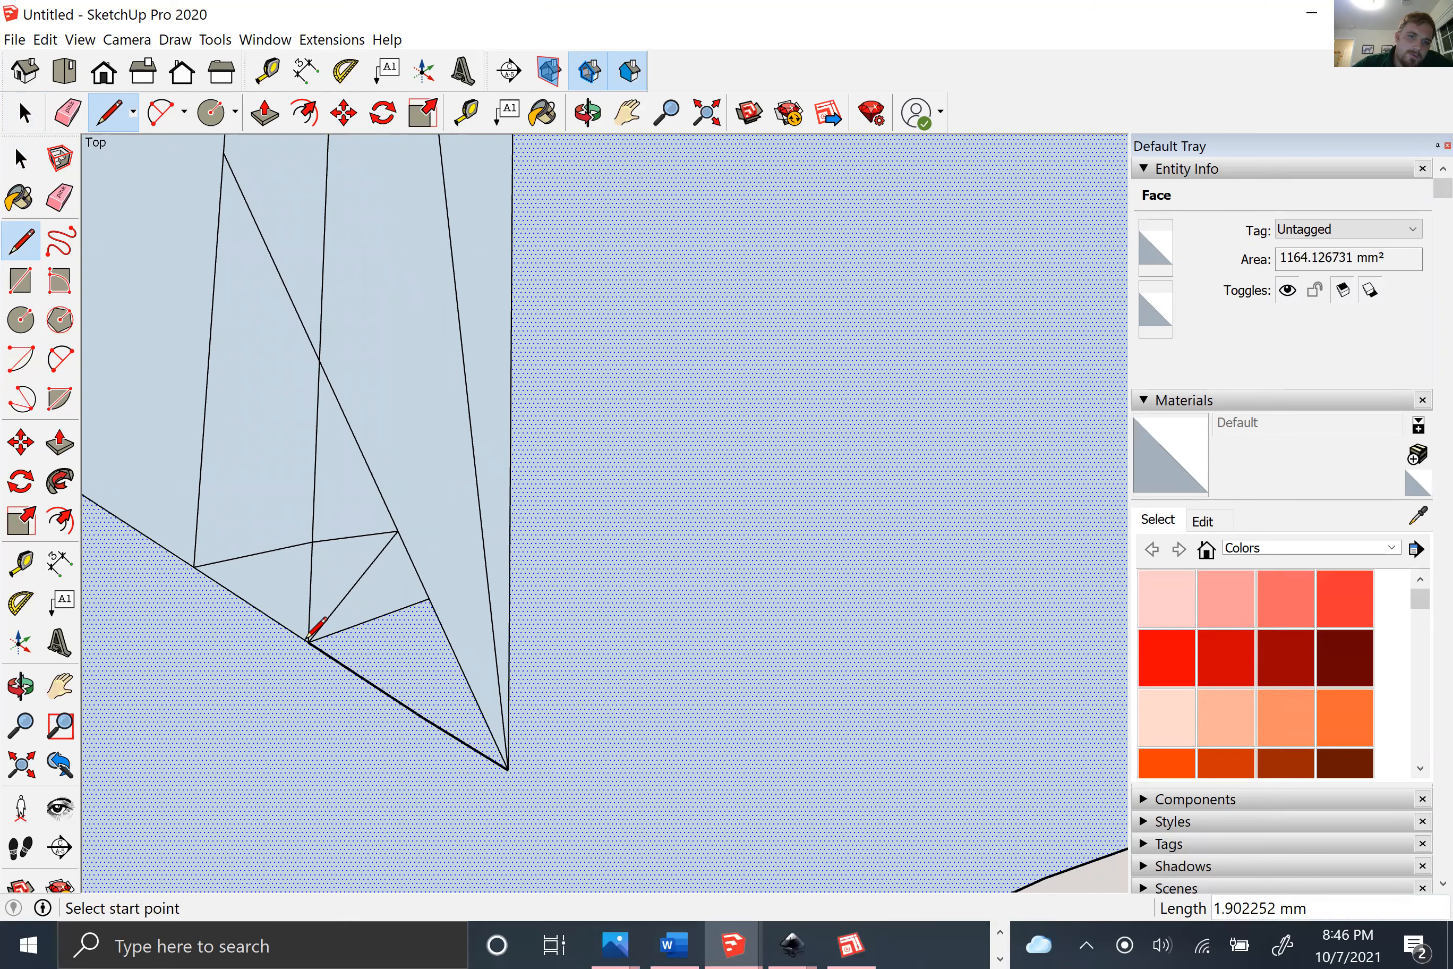
click(507, 768)
click(309, 641)
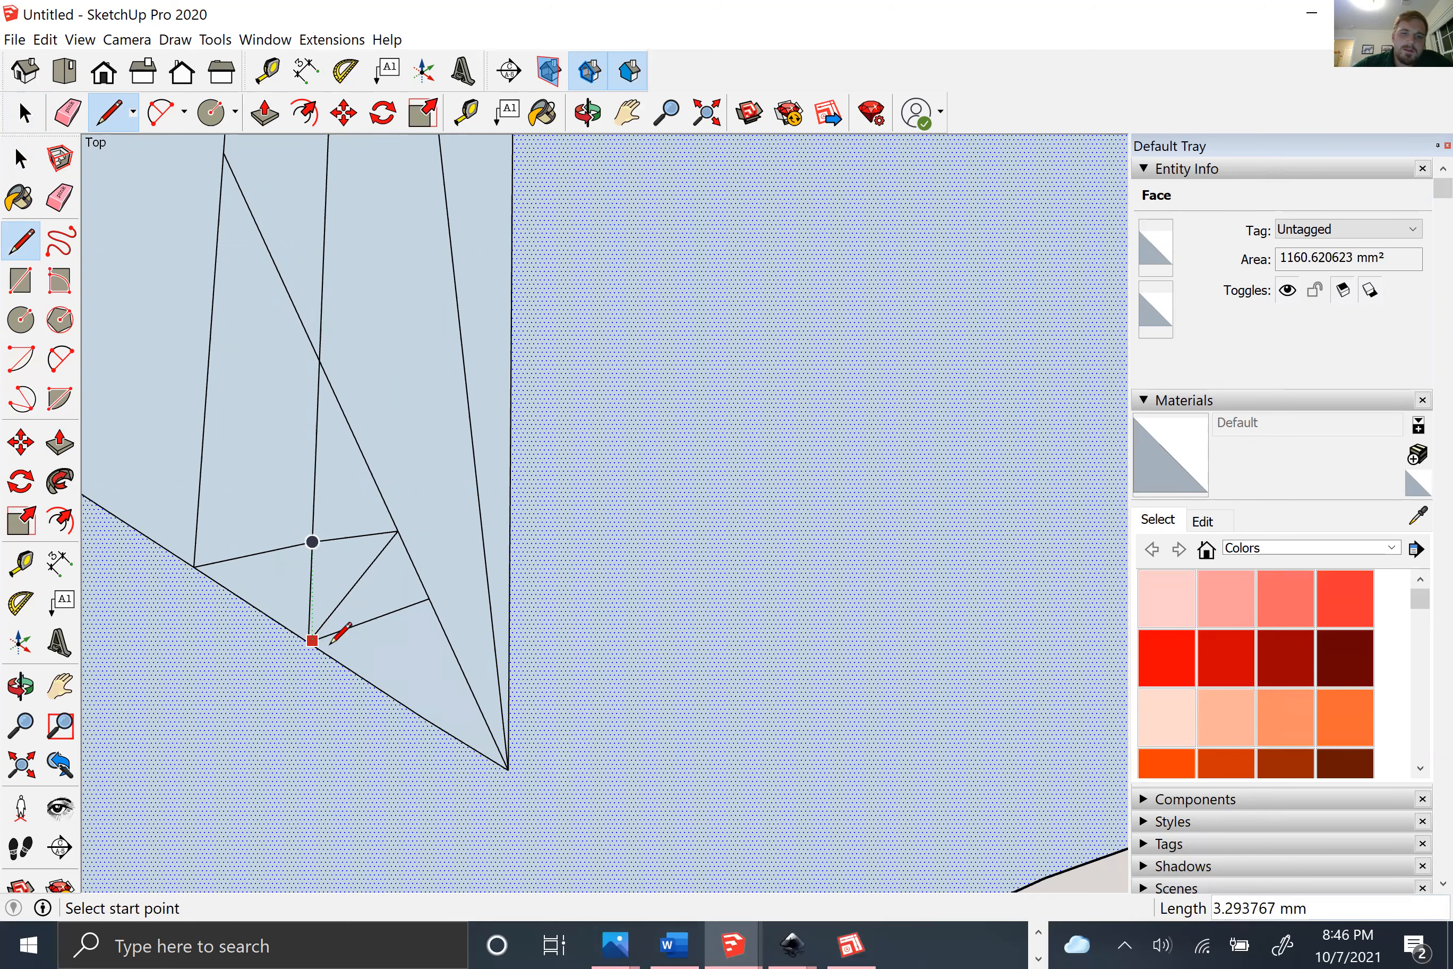
Step: Delete the large face on the opening's left side and a face in the middle of the zigzag strip
scroll(312, 638, down, 4)
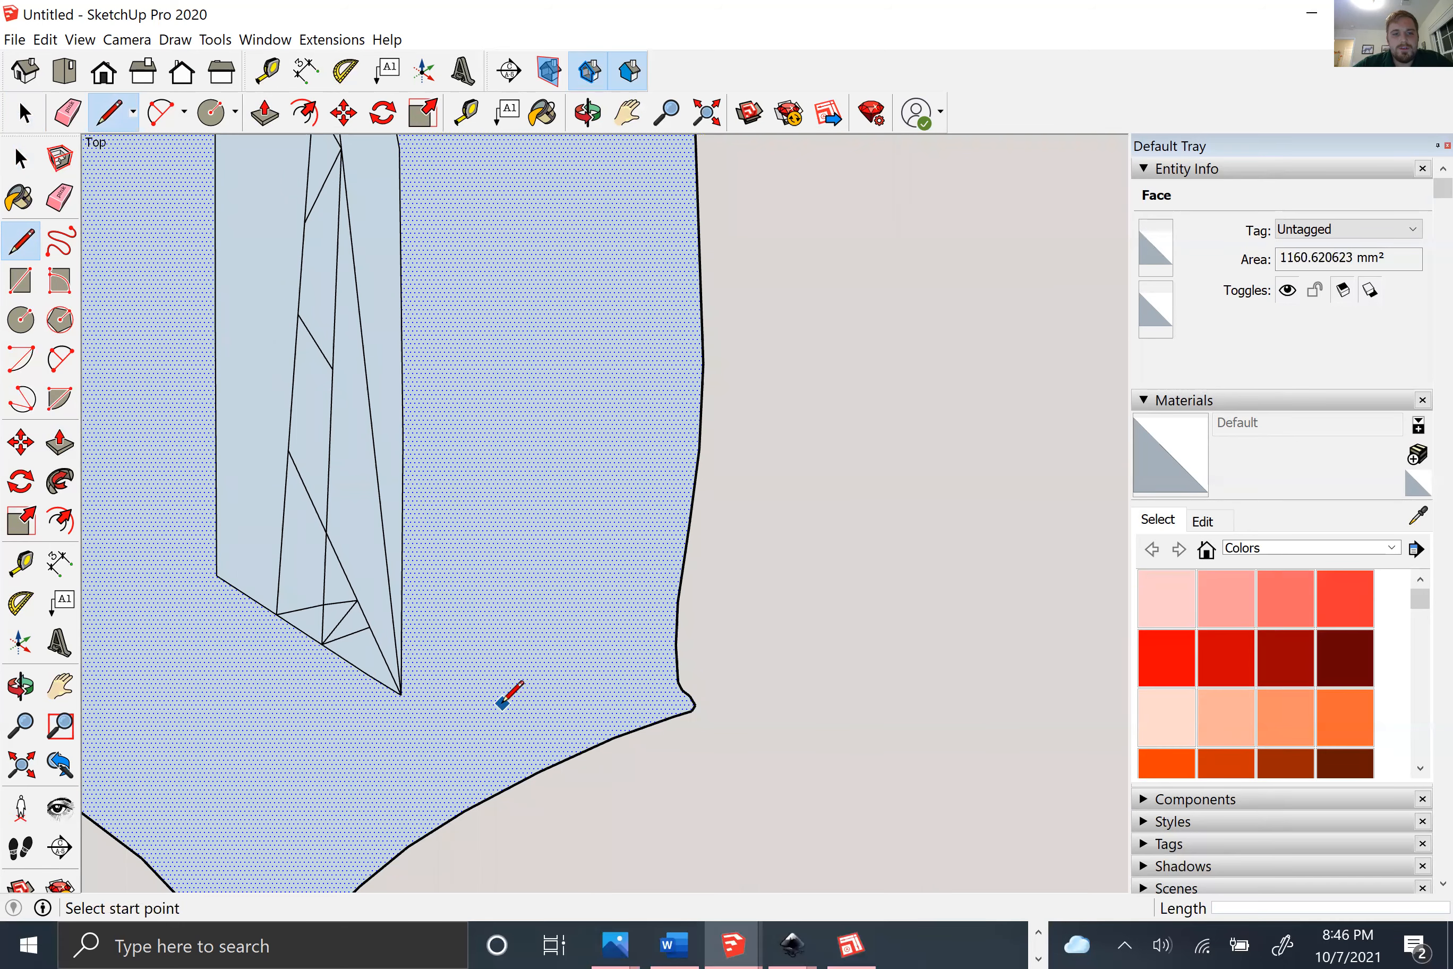
scroll(406, 678, down, 5)
key(space)
scroll(363, 576, up, 4)
click(373, 575)
triple_click(373, 575)
click(882, 561)
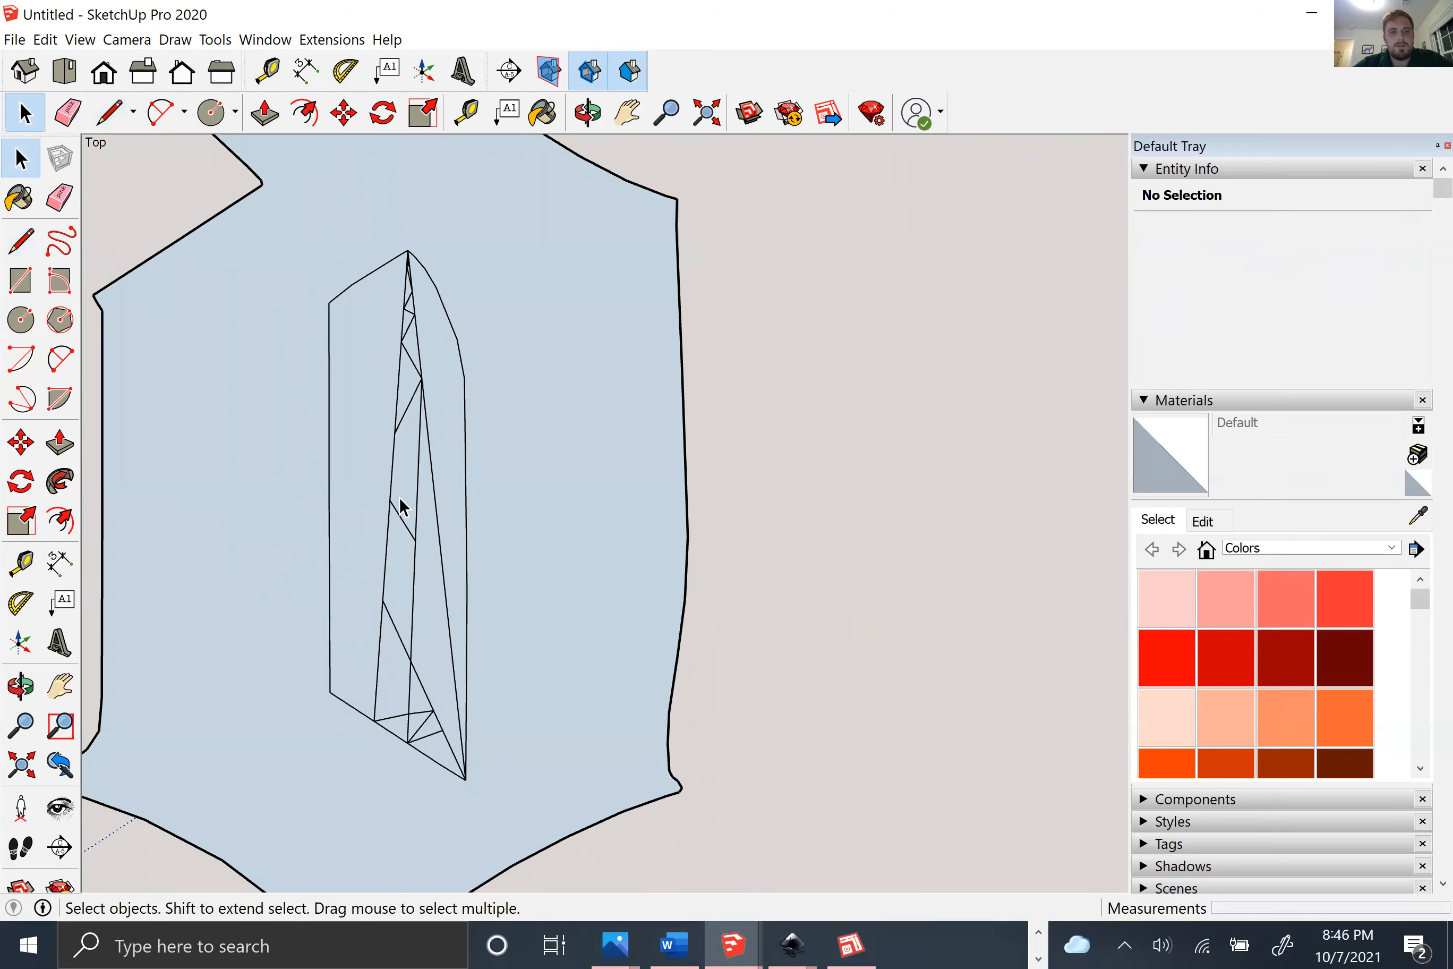
scroll(398, 495, up, 1)
click(363, 449)
key(Delete)
click(411, 429)
key(Delete)
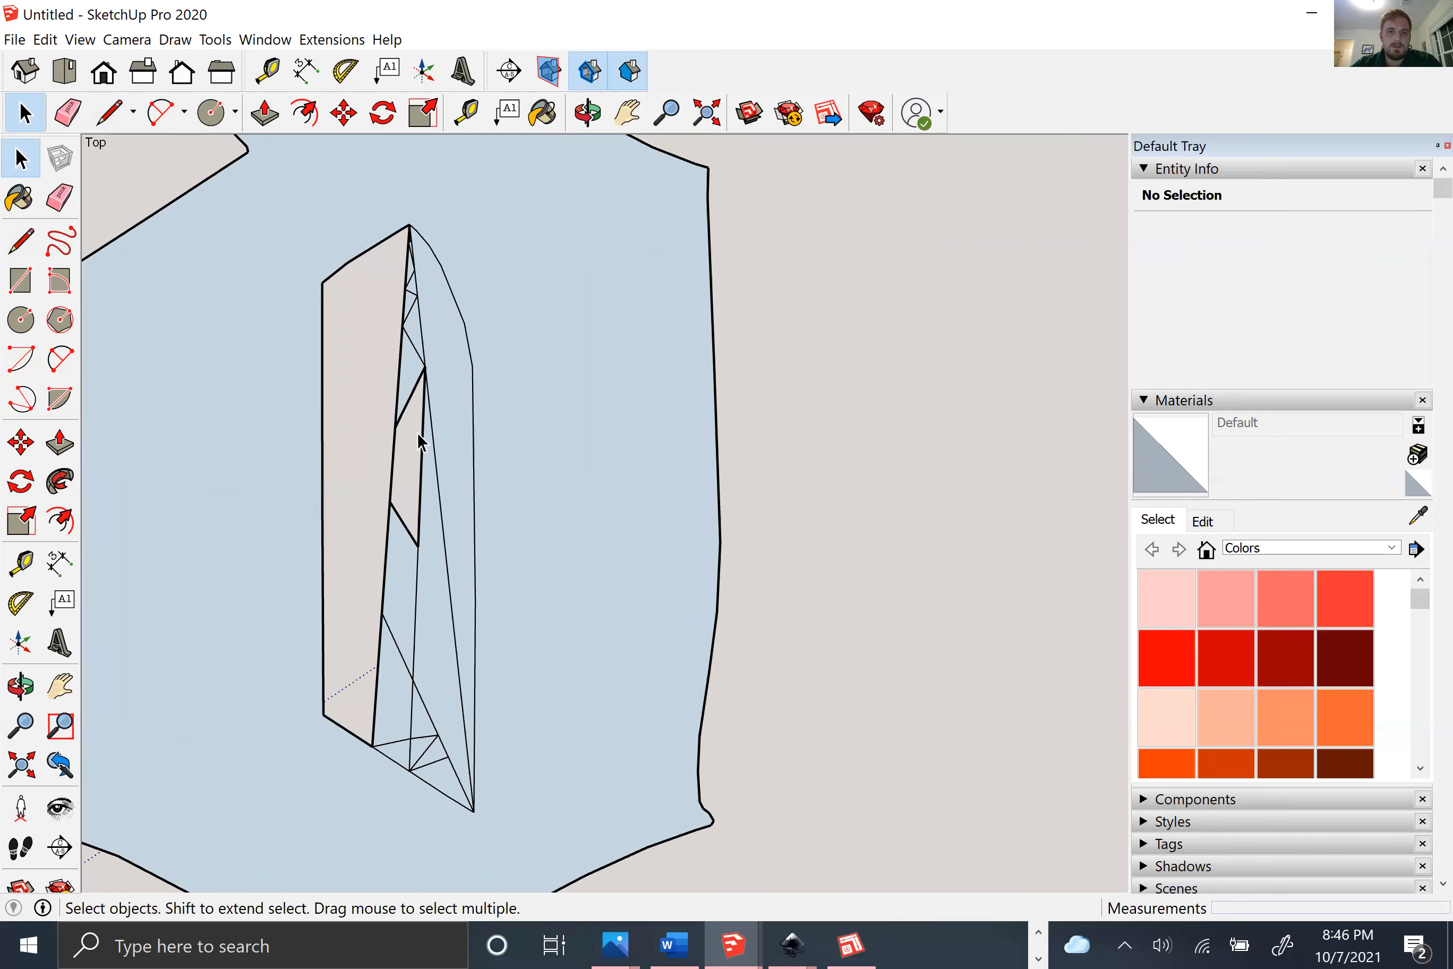
Step: Delete the opening's right face and the upper zigzag faces and dividing lines
key(ctrl+z)
scroll(449, 407, up, 1)
drag(379, 283, 373, 286)
key(Delete)
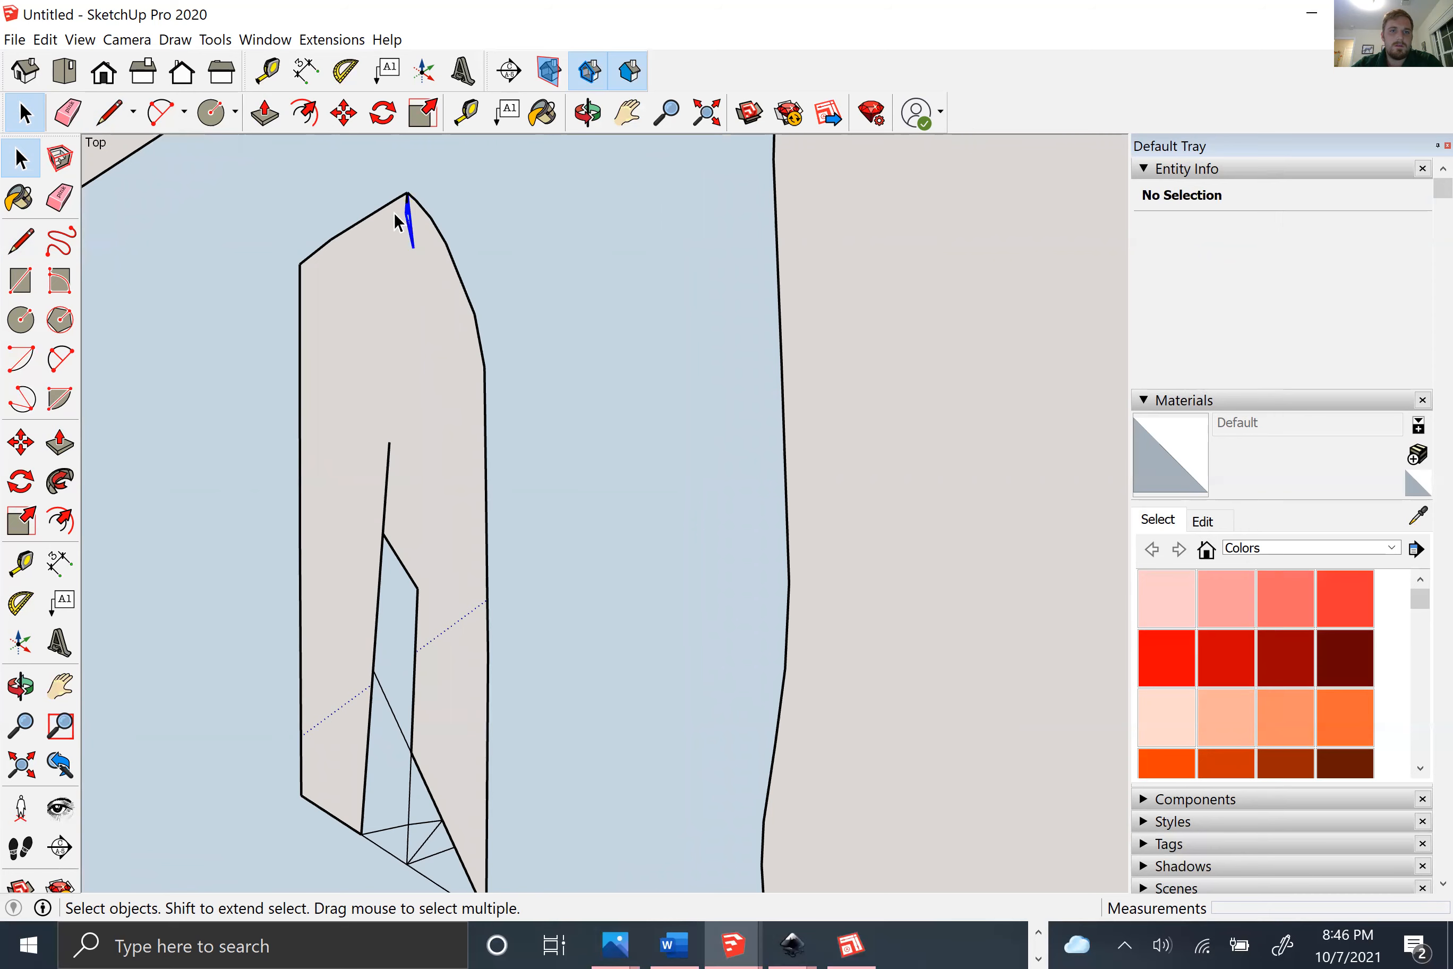
Step: Delete the leftover line fragments at the opening's tip and the strip's faces and lines above the small bottom triangles
scroll(405, 220, up, 4)
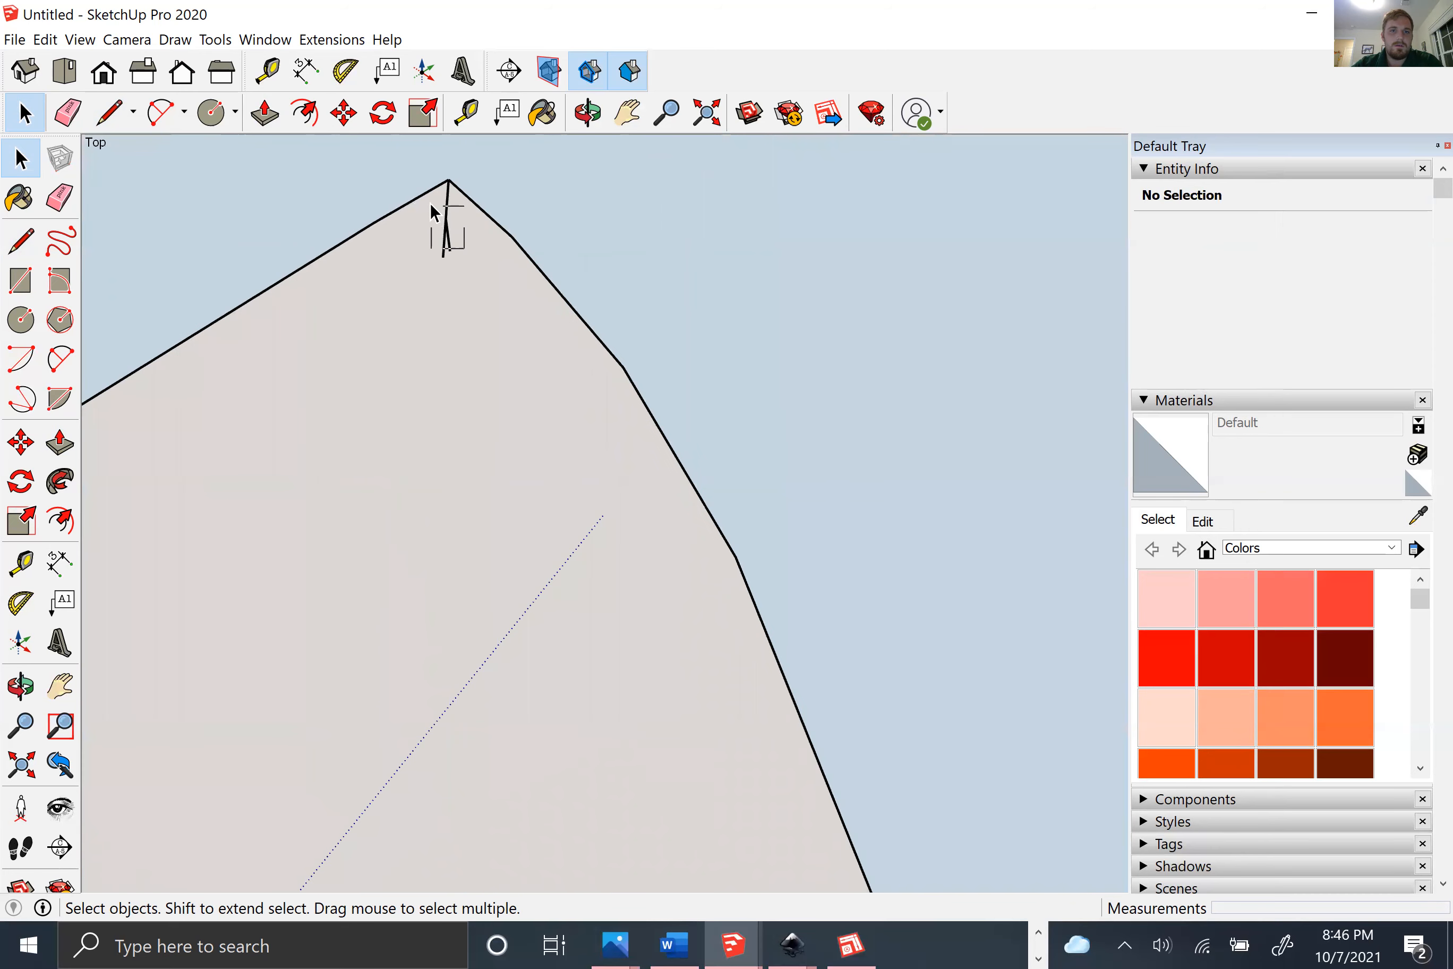
scroll(437, 358, down, 6)
scroll(437, 650, up, 4)
scroll(477, 597, up, 1)
drag(331, 275, 328, 271)
key(Delete)
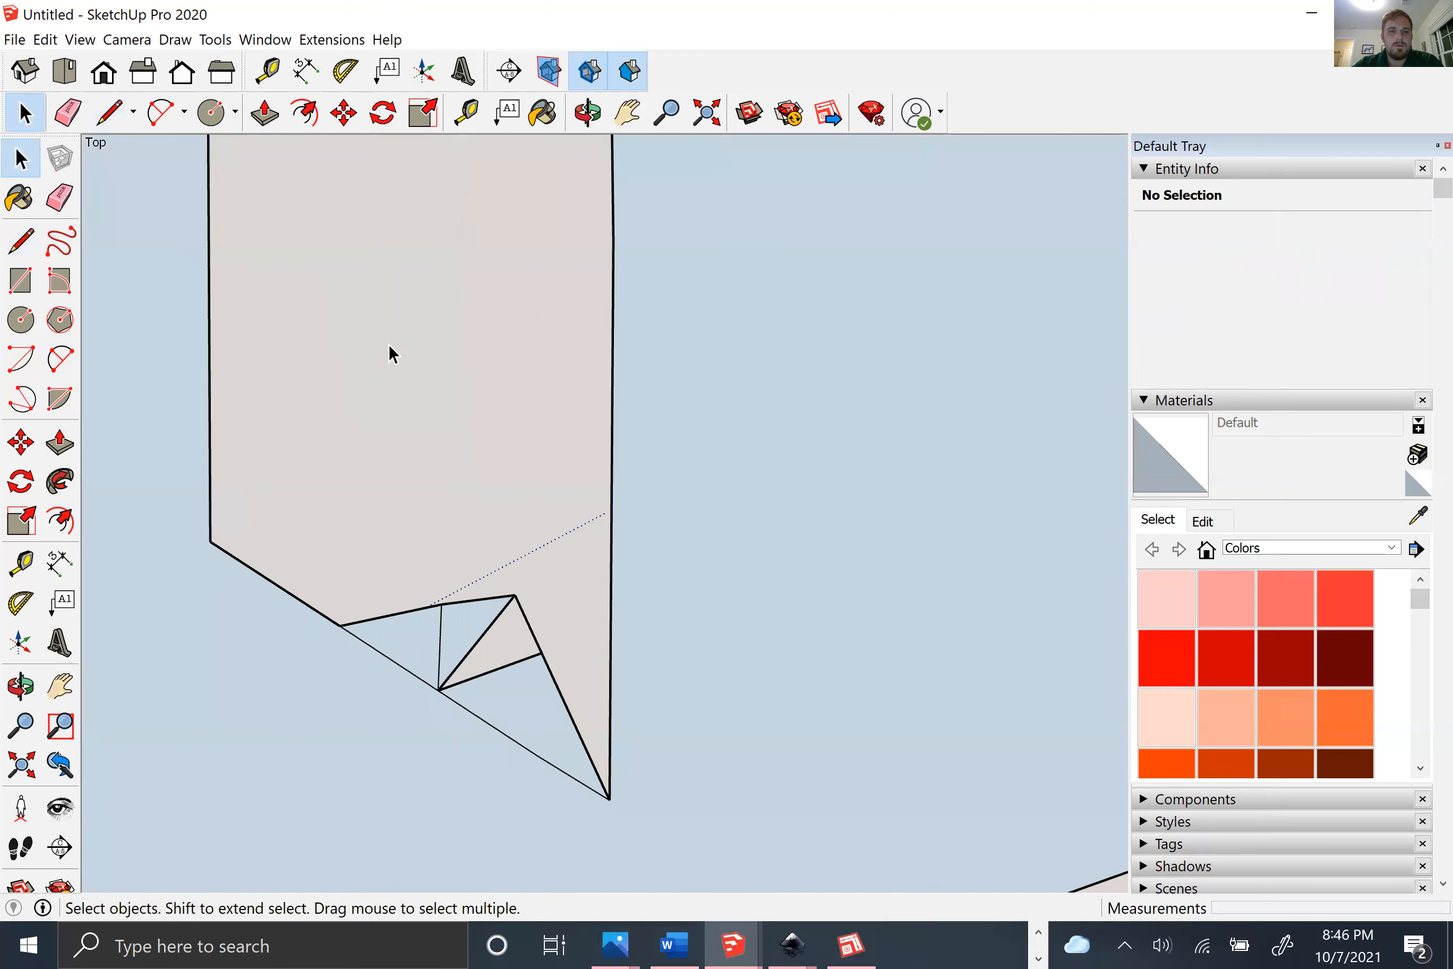
Step: Delete the remaining small-triangle lines and strip remnants at the bottom of the large letter's inner opening
scroll(504, 642, up, 3)
drag(434, 628, 338, 547)
key(Delete)
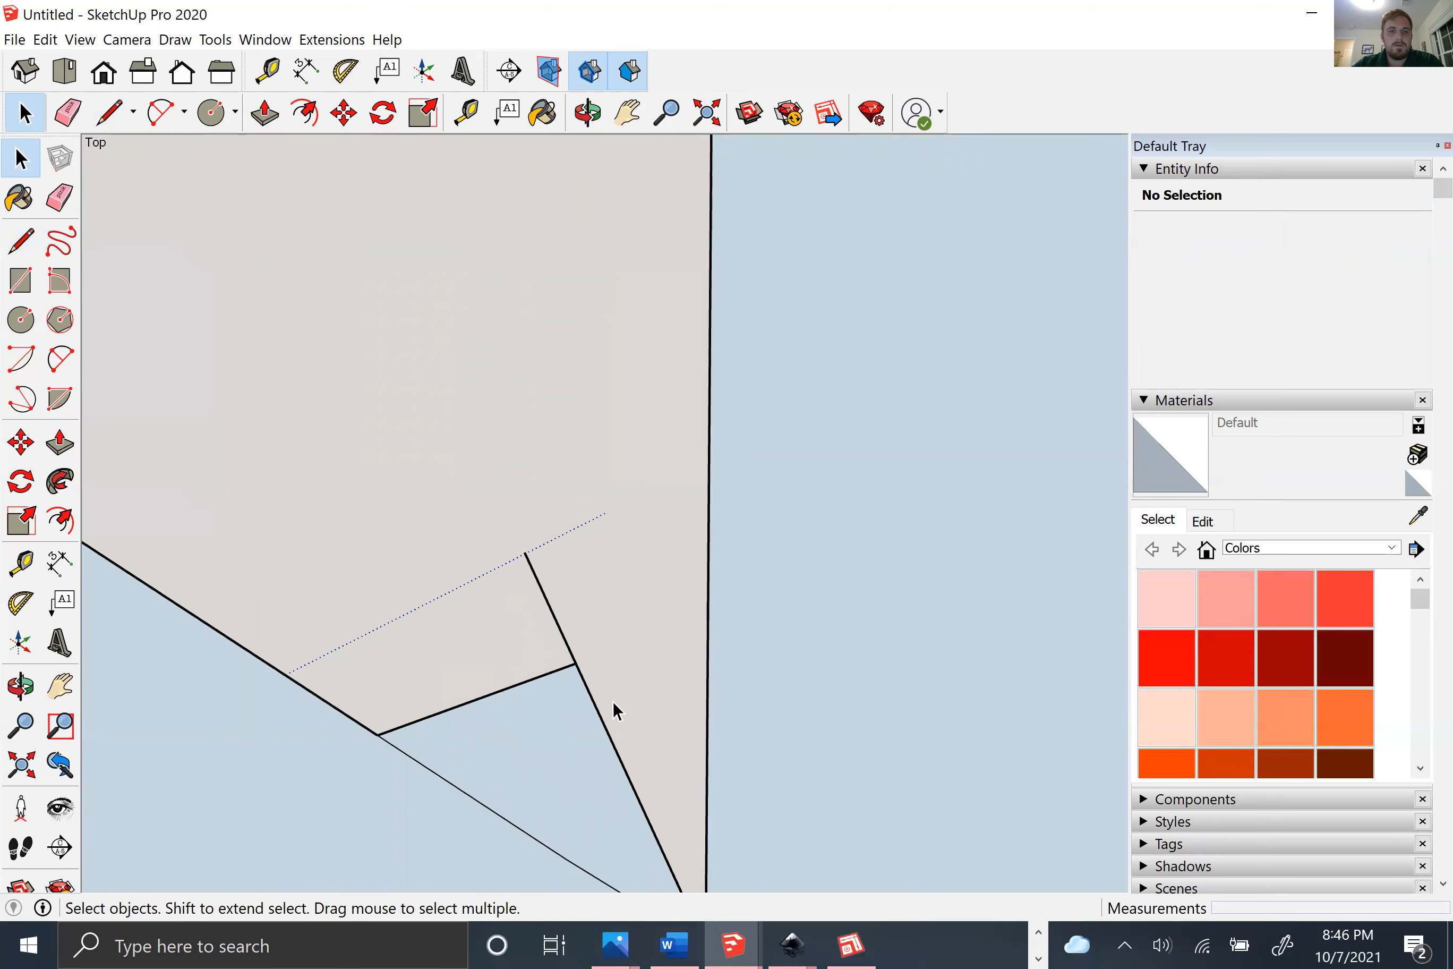
drag(480, 615, 482, 616)
key(Delete)
scroll(490, 615, down, 8)
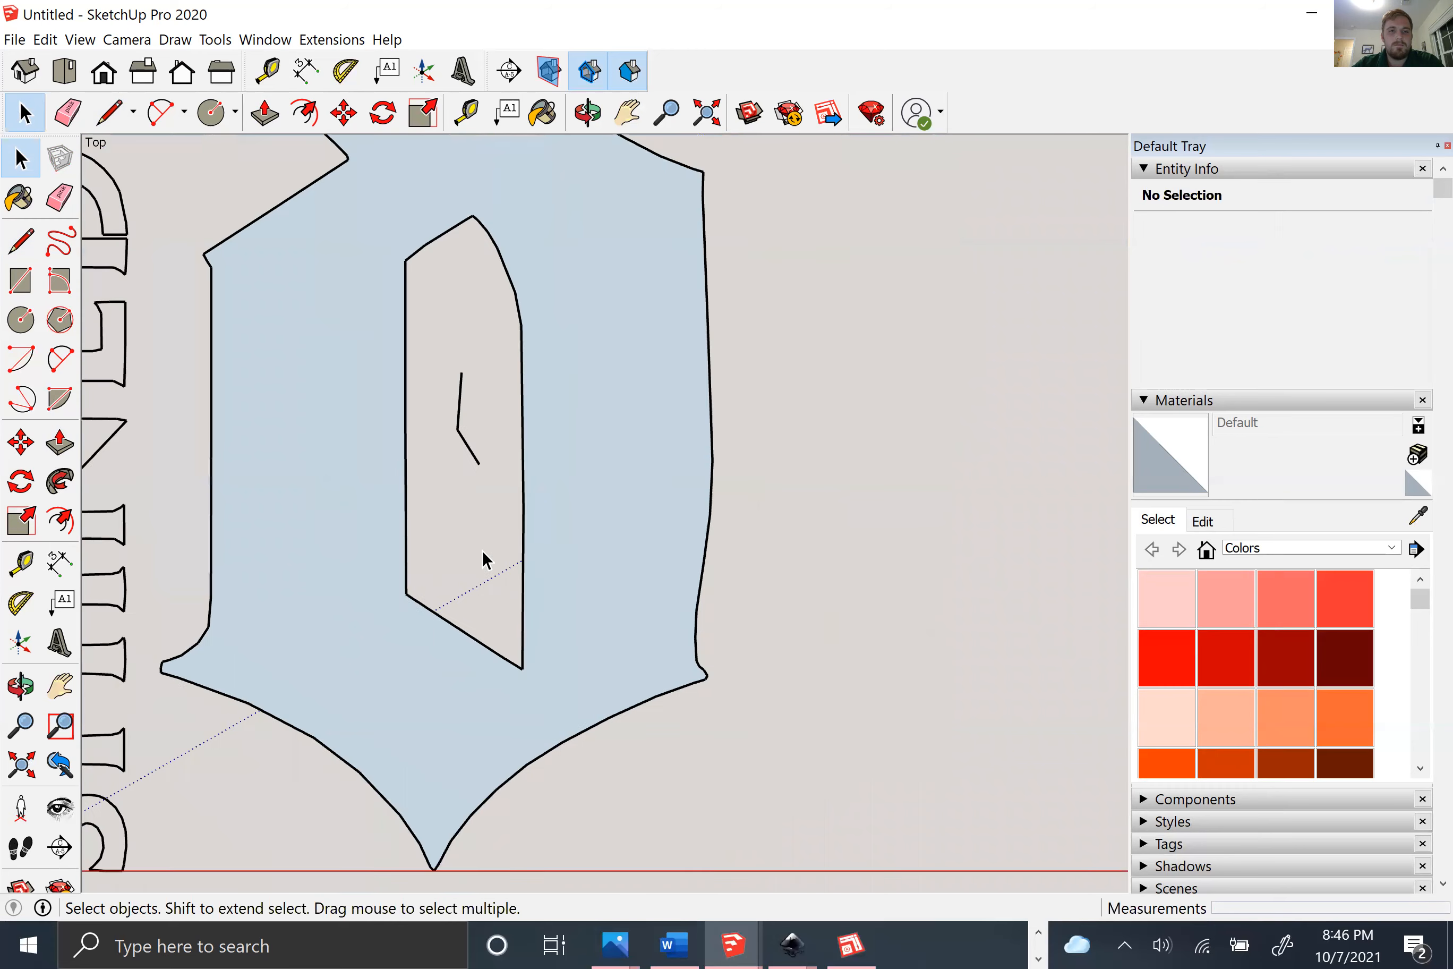
Step: Delete the stray bent line in the middle of the large letter's inner opening
drag(477, 519, 447, 438)
key(Delete)
scroll(451, 439, down, 6)
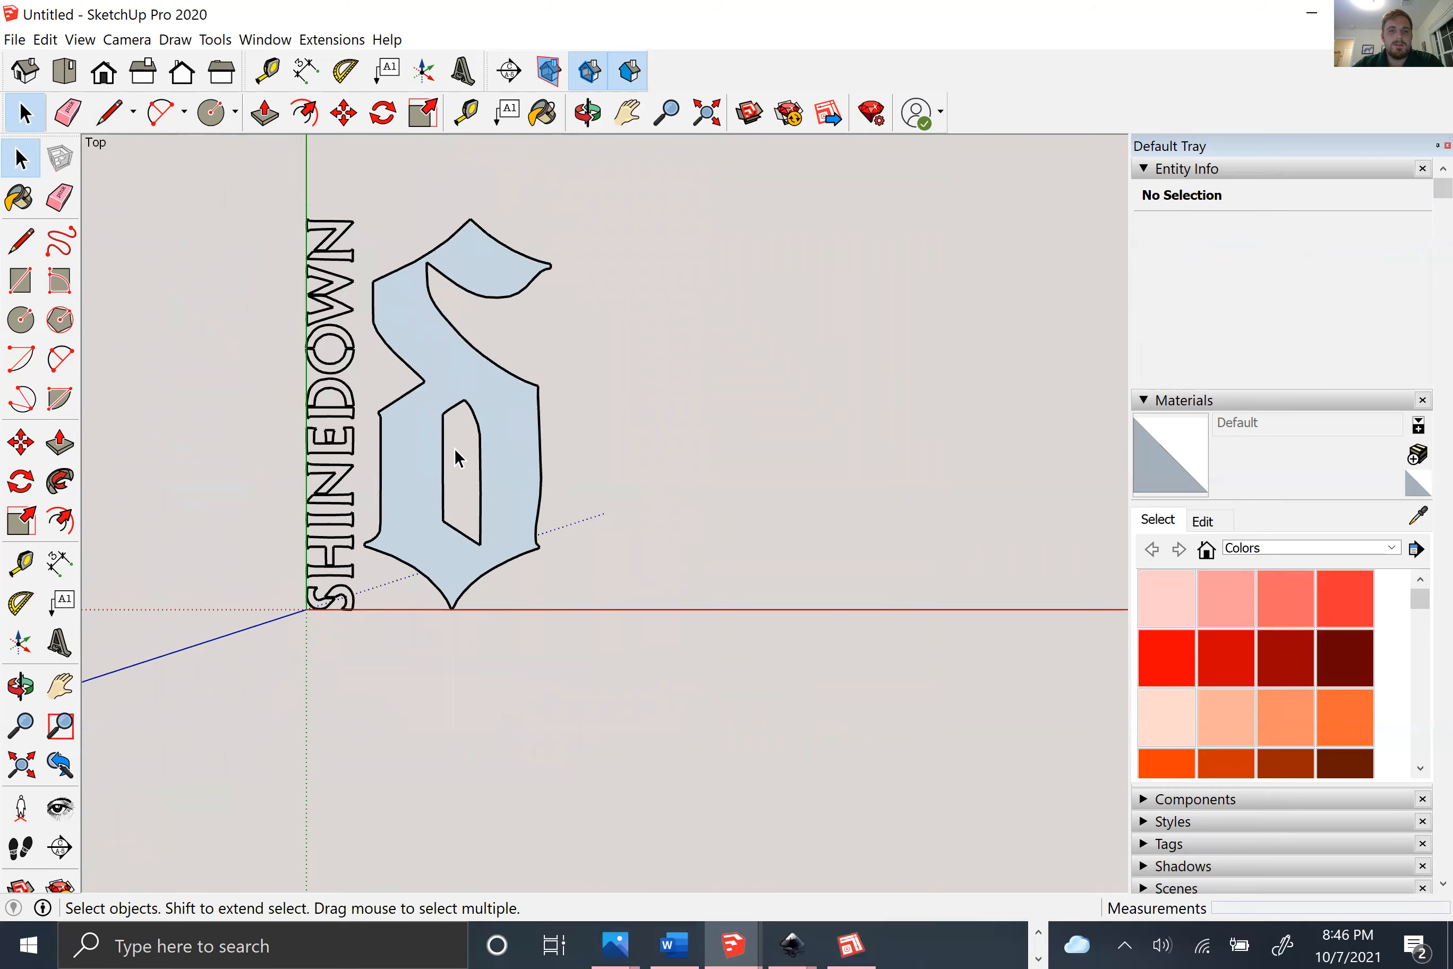
Step: Push/Pull the large letter's face upward by 10 mm
middle_drag(370, 339, 356, 318)
scroll(553, 340, up, 5)
scroll(493, 445, down, 2)
key(p)
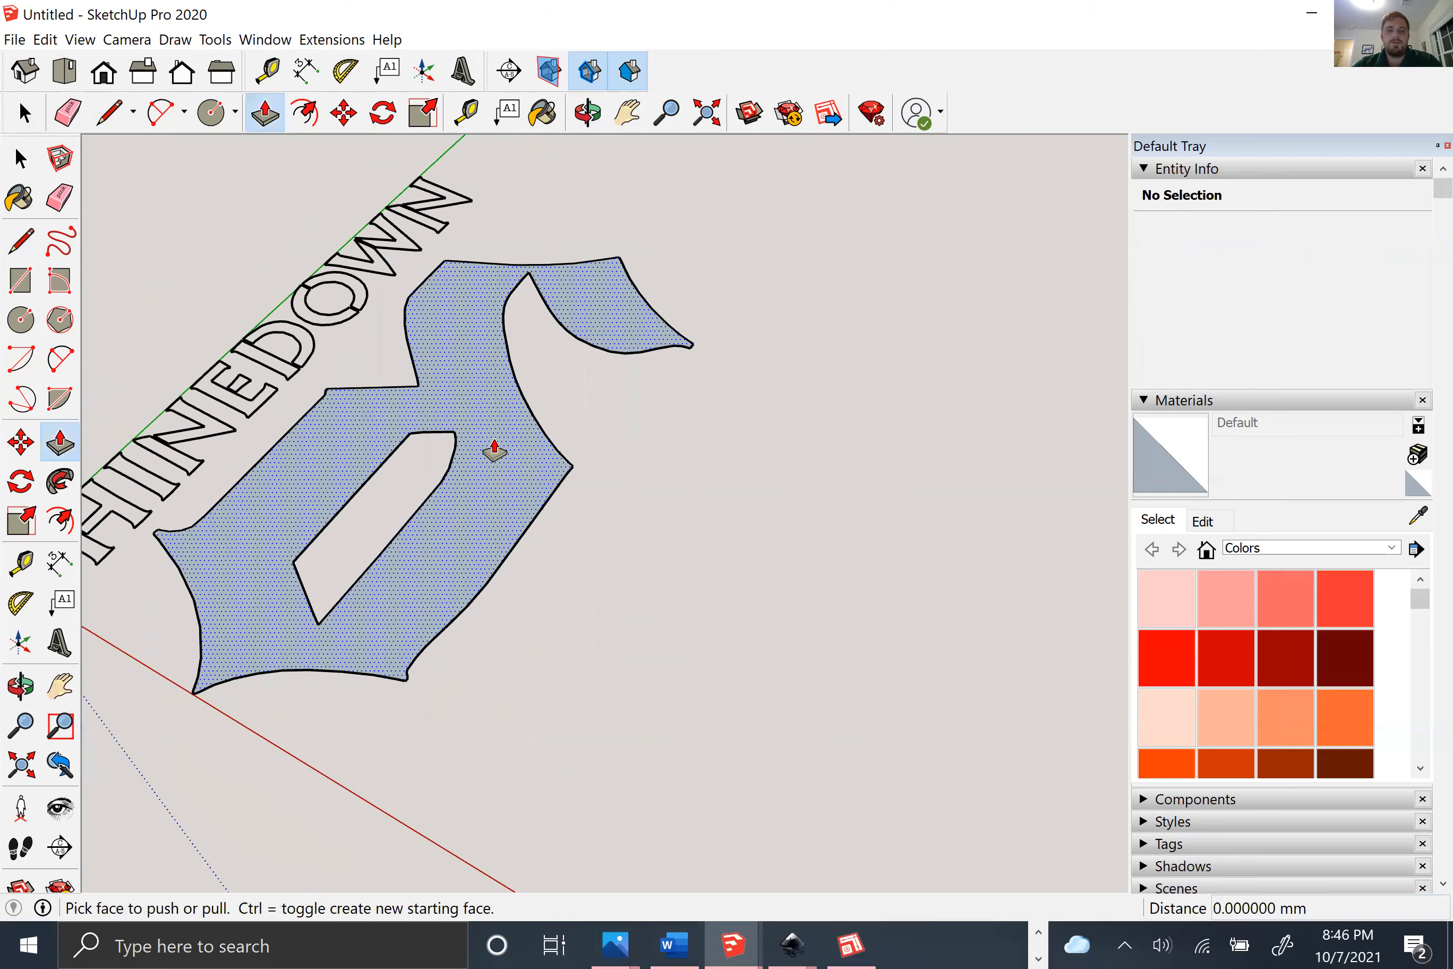
drag(498, 520, 505, 473)
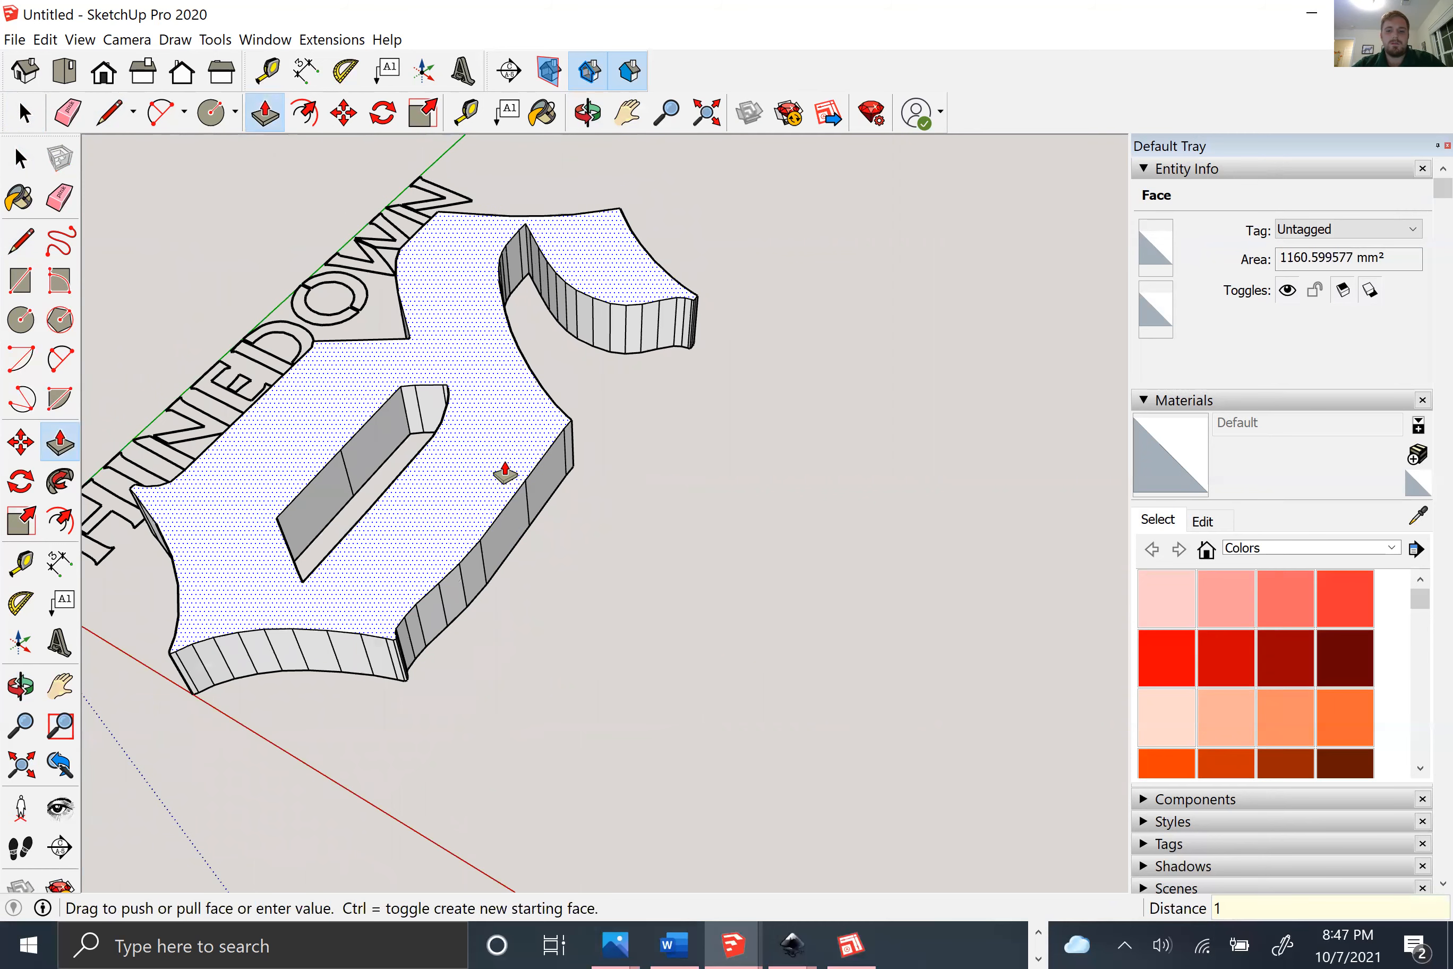
key(Return)
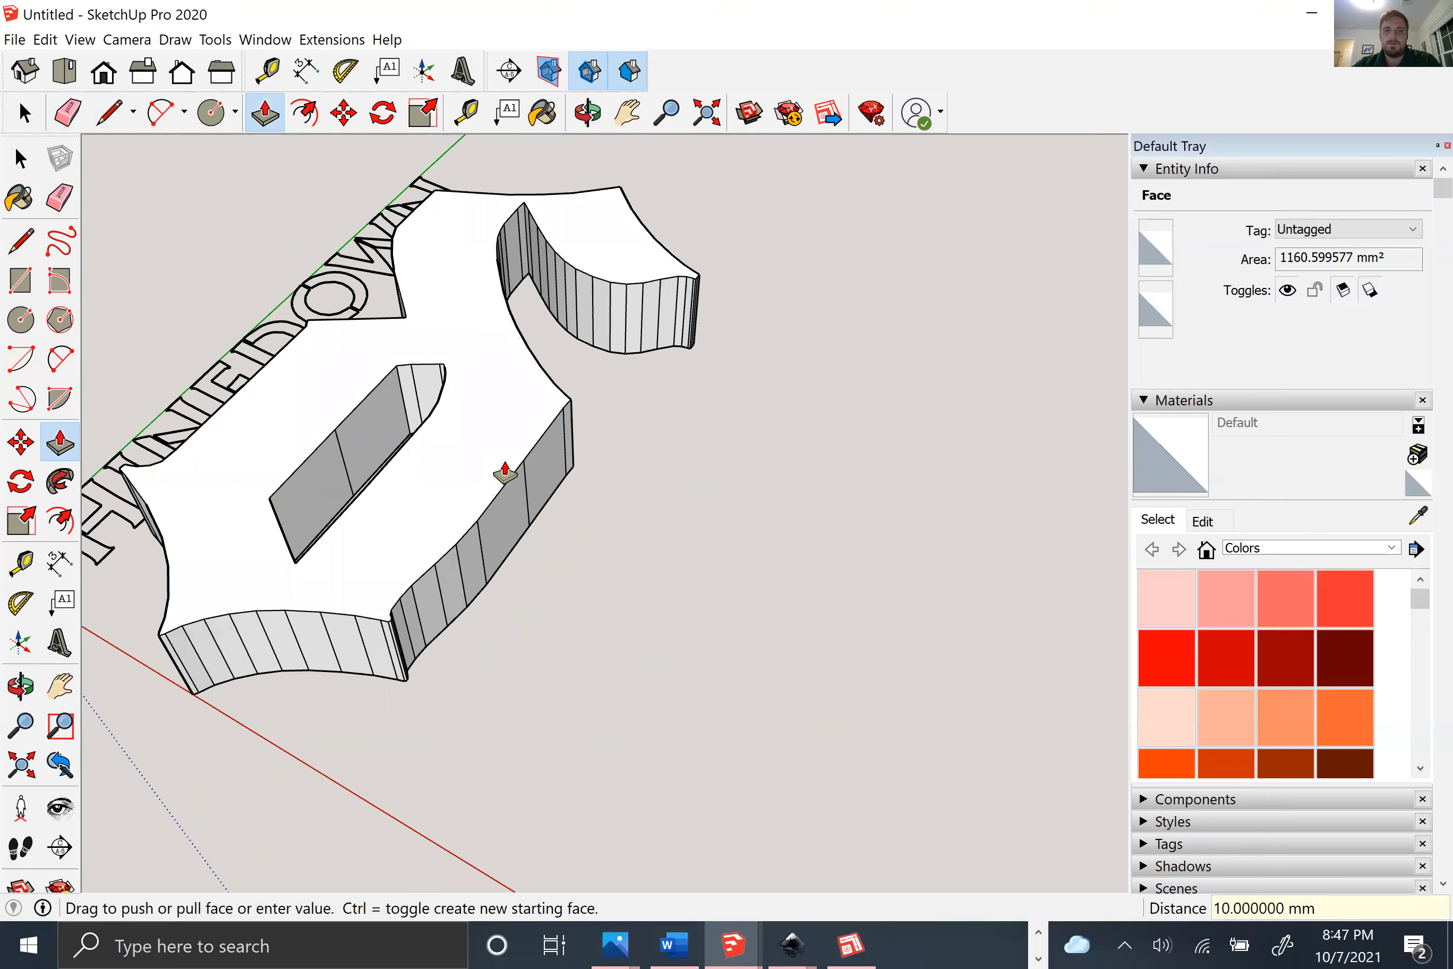
Step: Select all geometry in the model and bring the Soften Edges settings into view
key(space)
scroll(621, 562, down, 2)
middle_drag(688, 608, 806, 586)
scroll(693, 643, down, 3)
scroll(708, 690, up, 2)
key(ctrl+a)
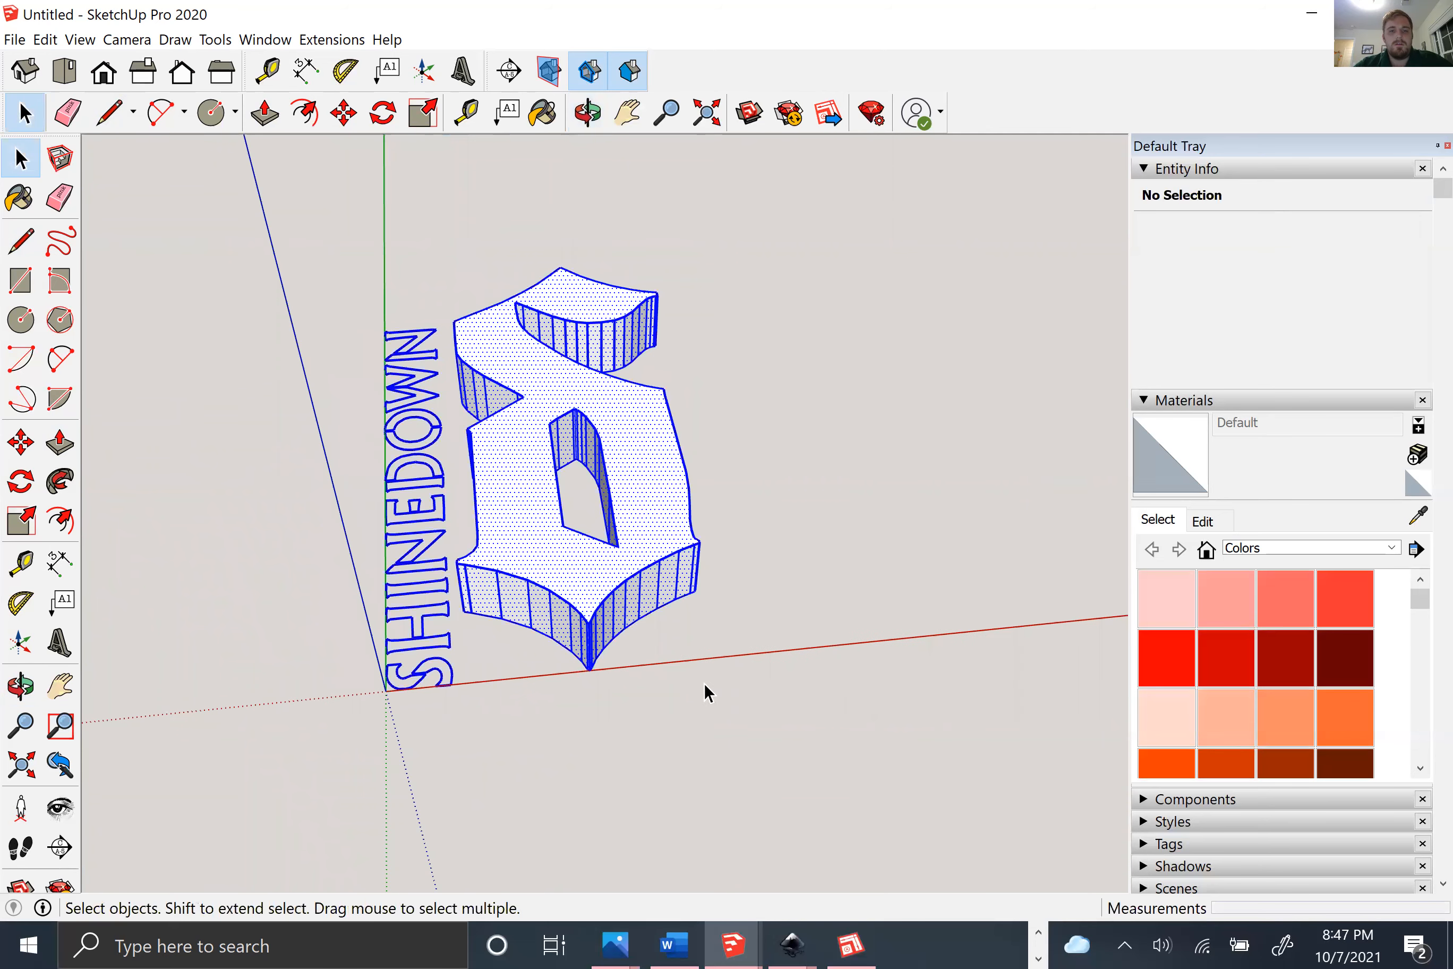
scroll(1178, 740, down, 3)
scroll(1337, 830, down, 3)
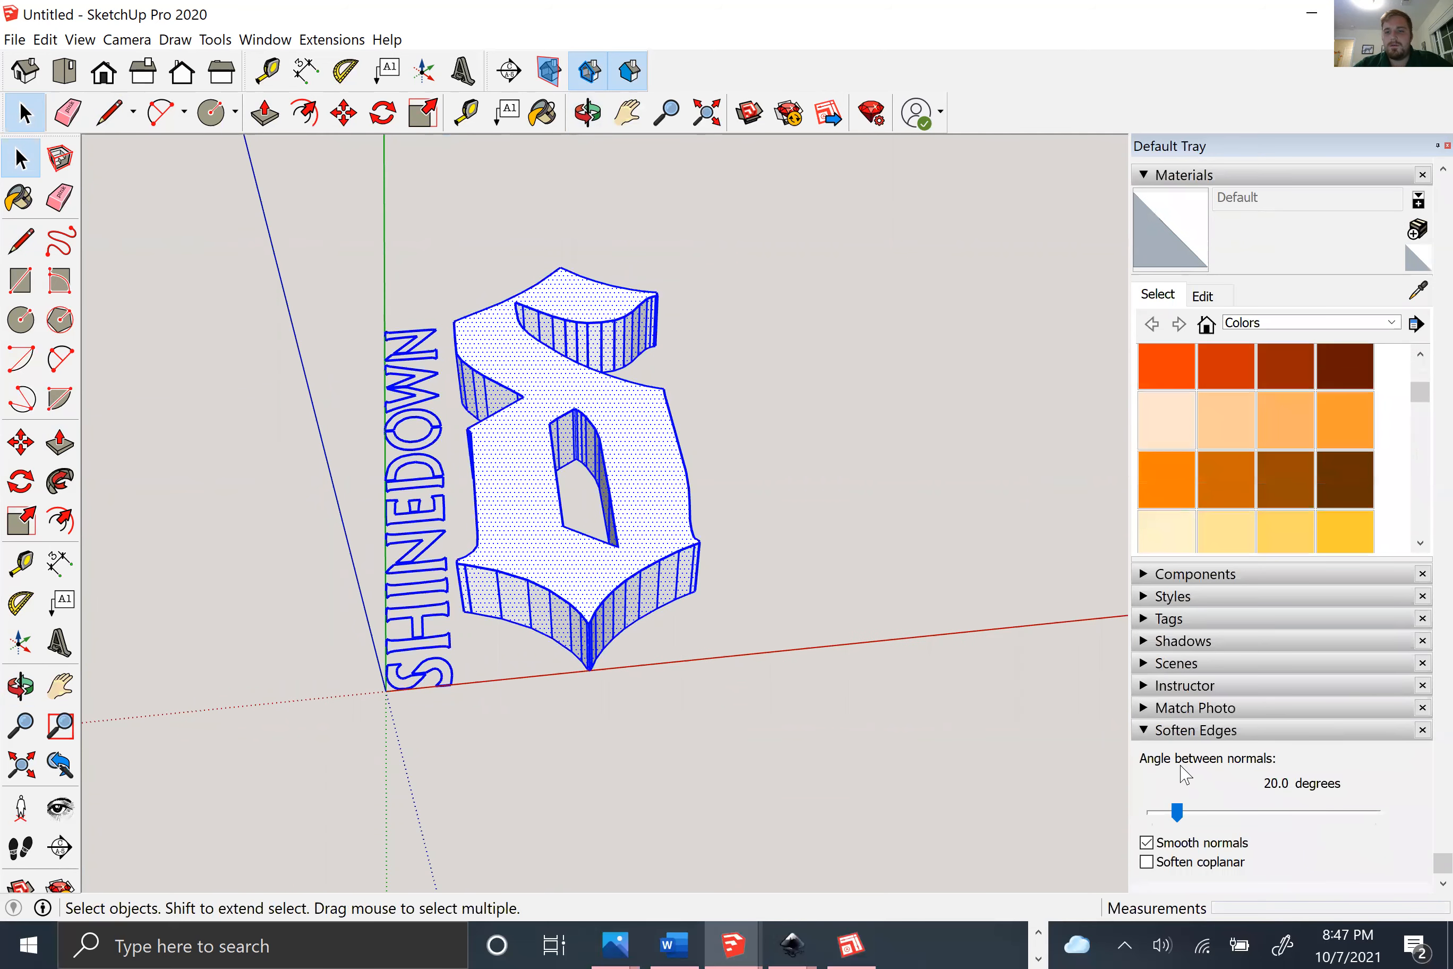
click(1152, 735)
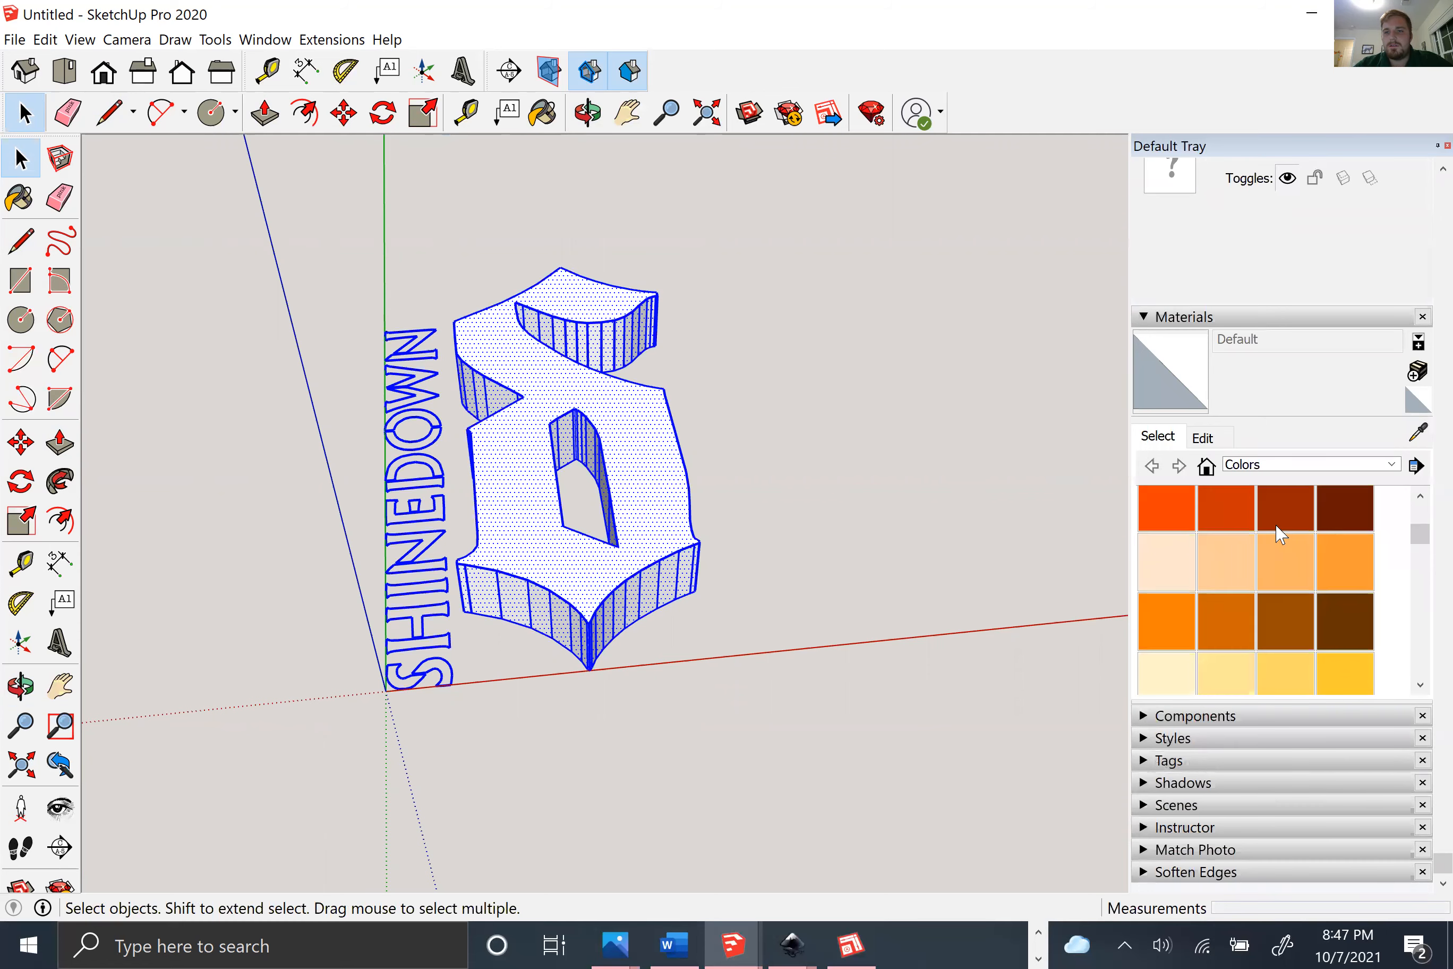
scroll(1276, 534, down, 3)
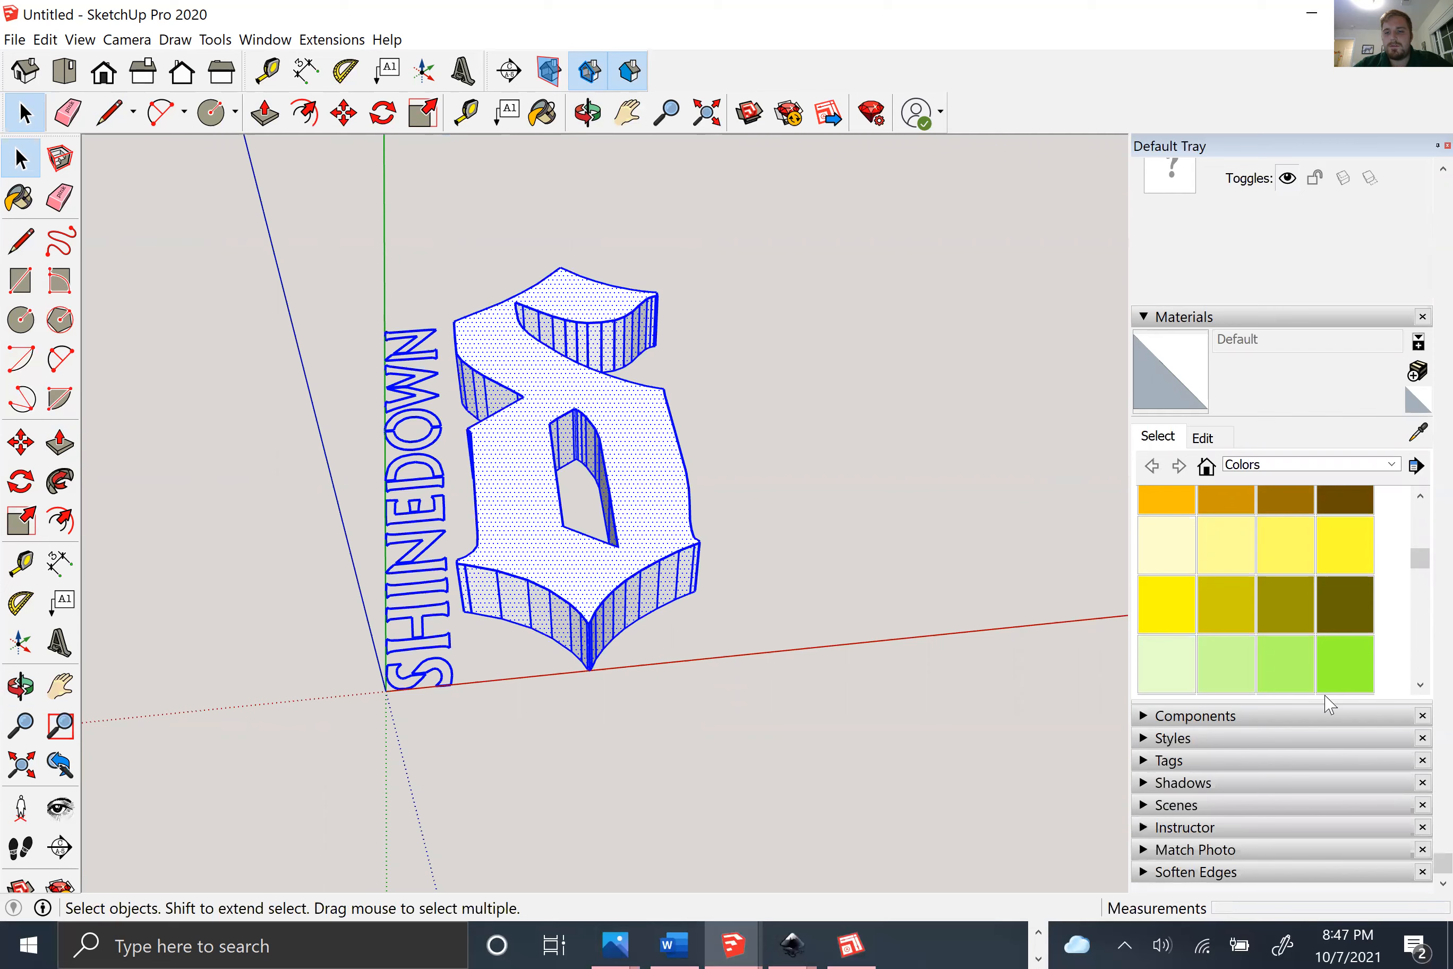
scroll(1417, 581, down, 5)
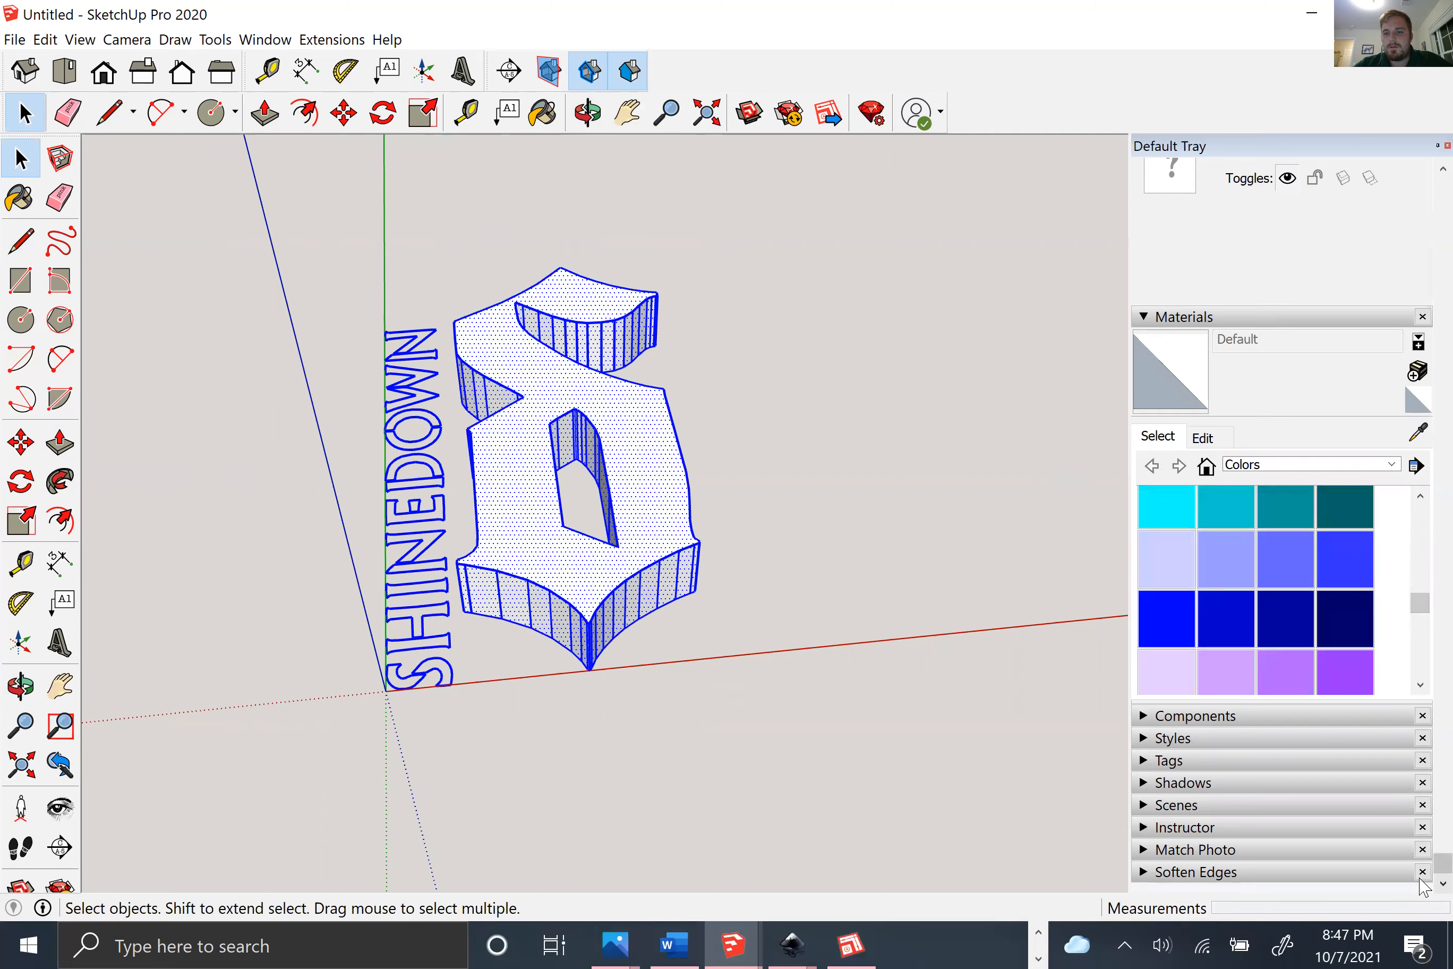
click(1142, 873)
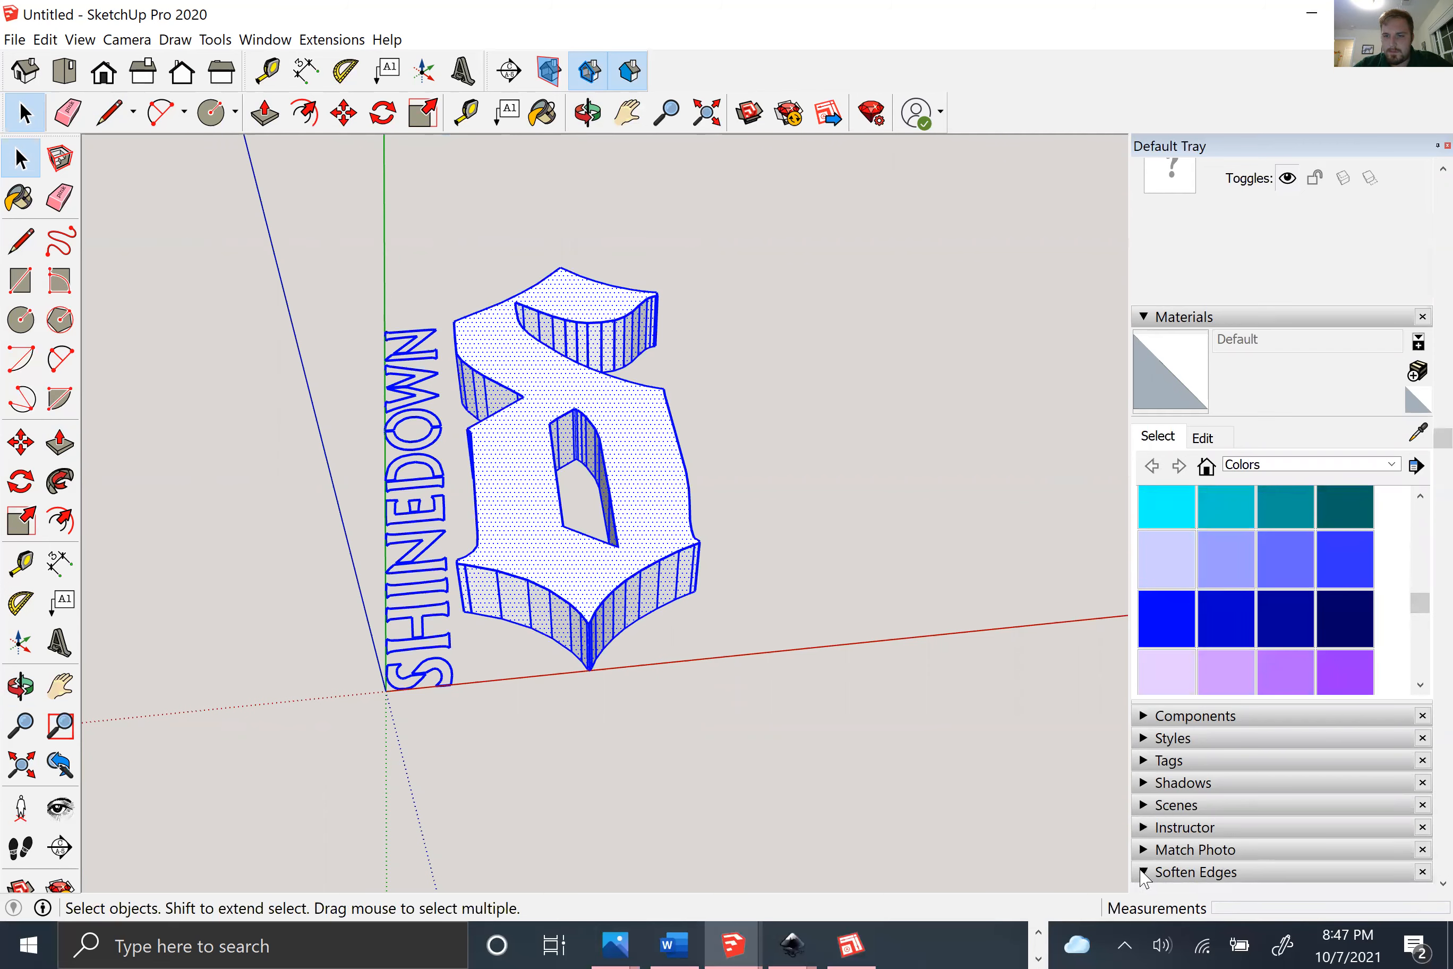
Step: Soften the selected geometry's edges with an angle between normals of 65.4 degrees
drag(1168, 810, 1240, 823)
middle_drag(973, 747, 774, 687)
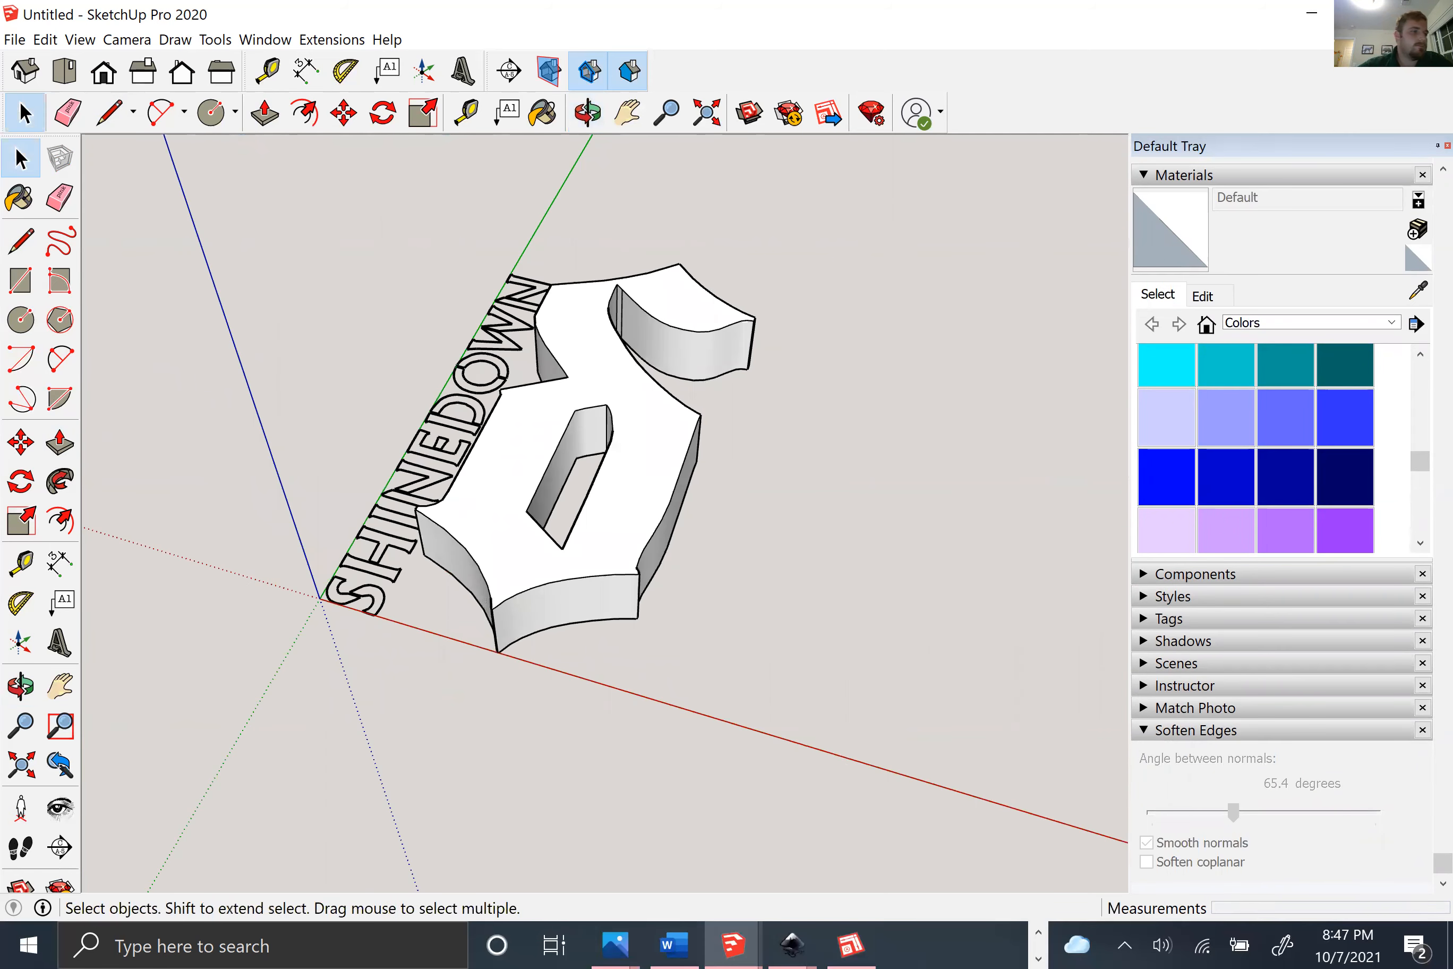